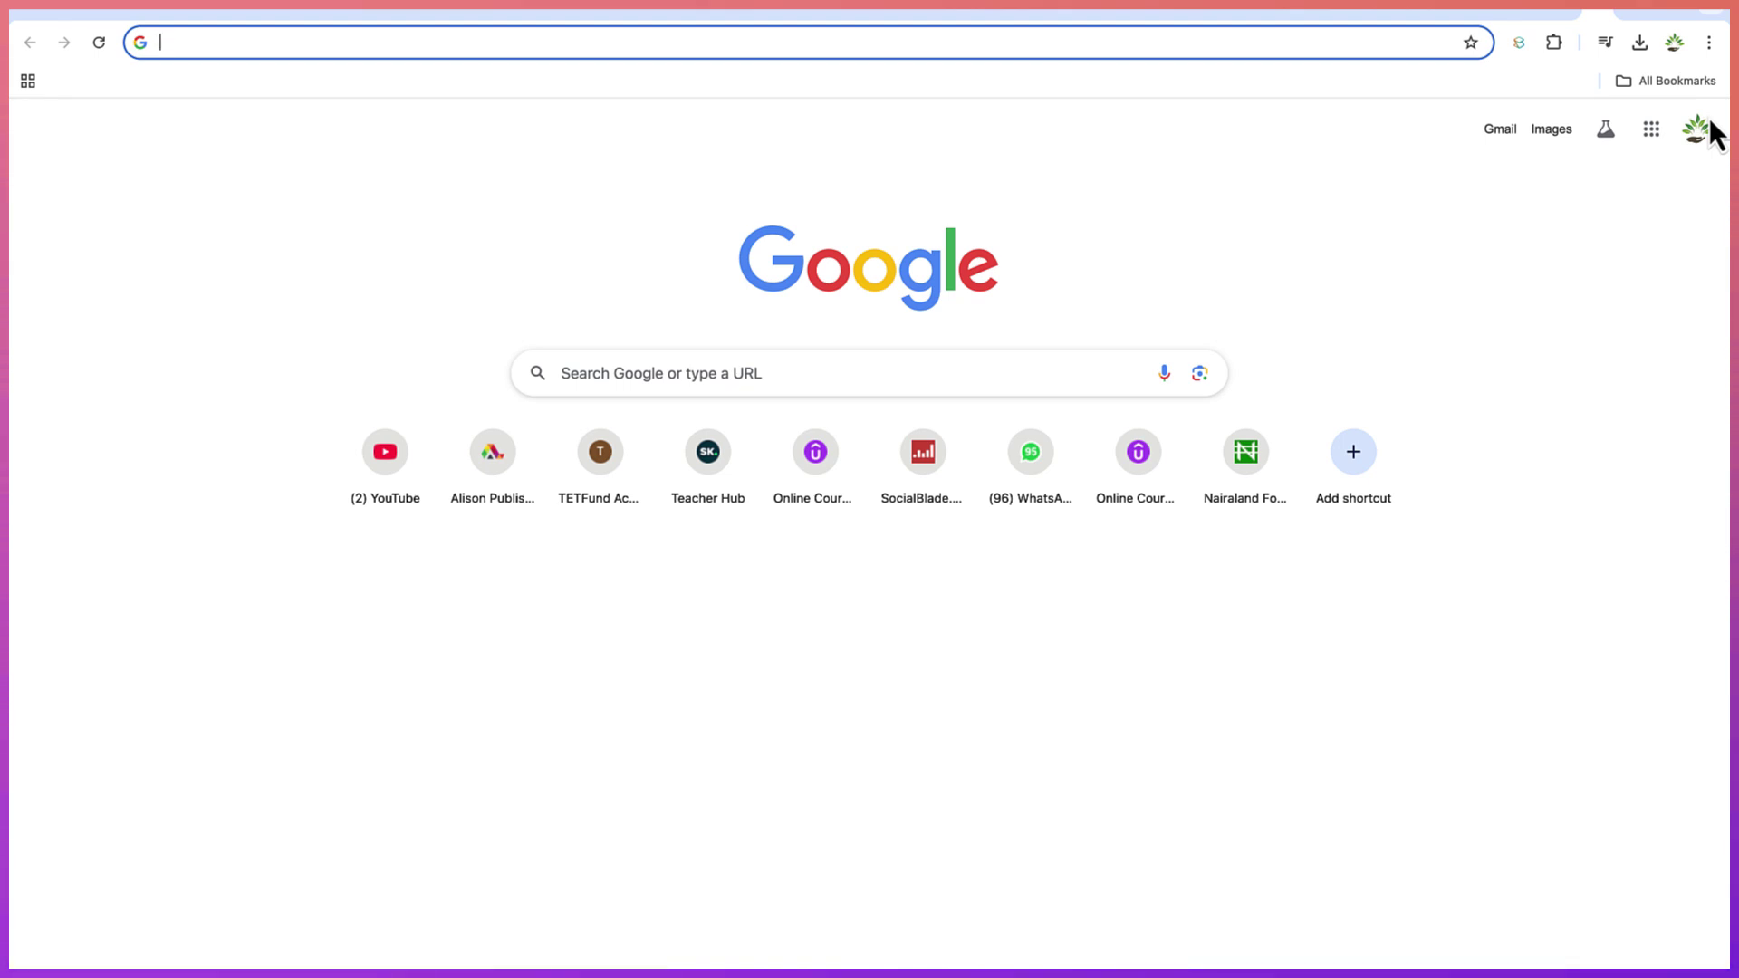
In a new ChatGPT chat, request Mermaid code for a chemical process flowchart, copy it, and open a new tab
click(508, 9)
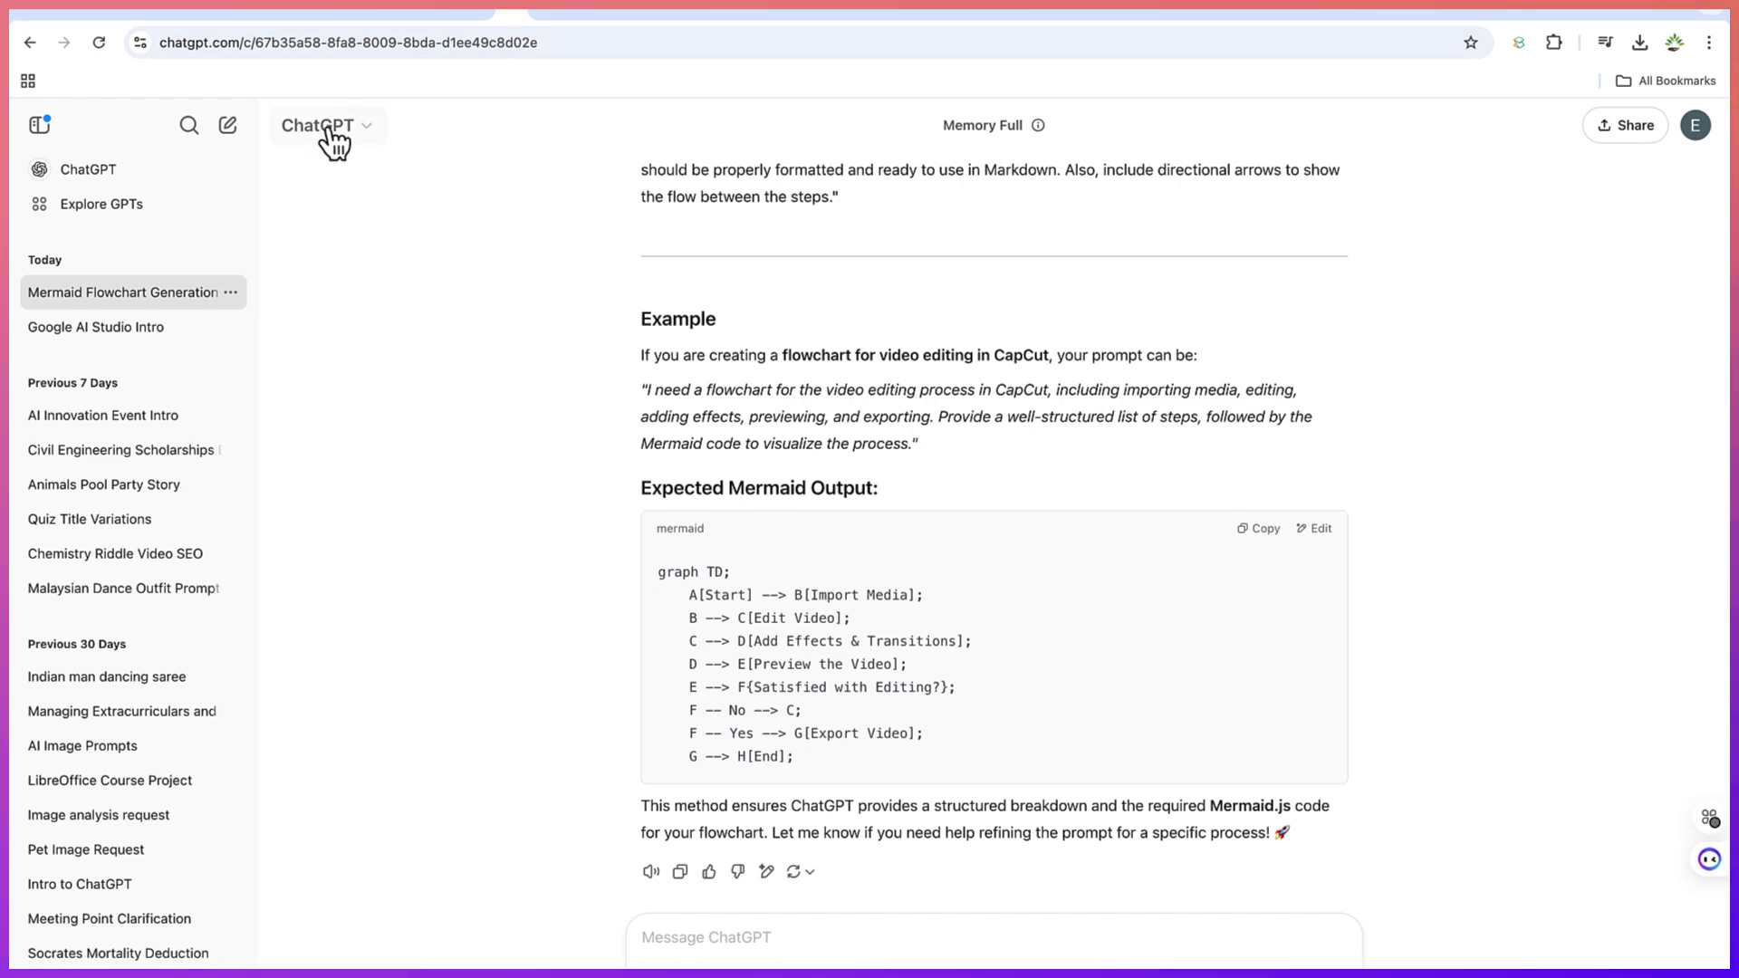
click(228, 127)
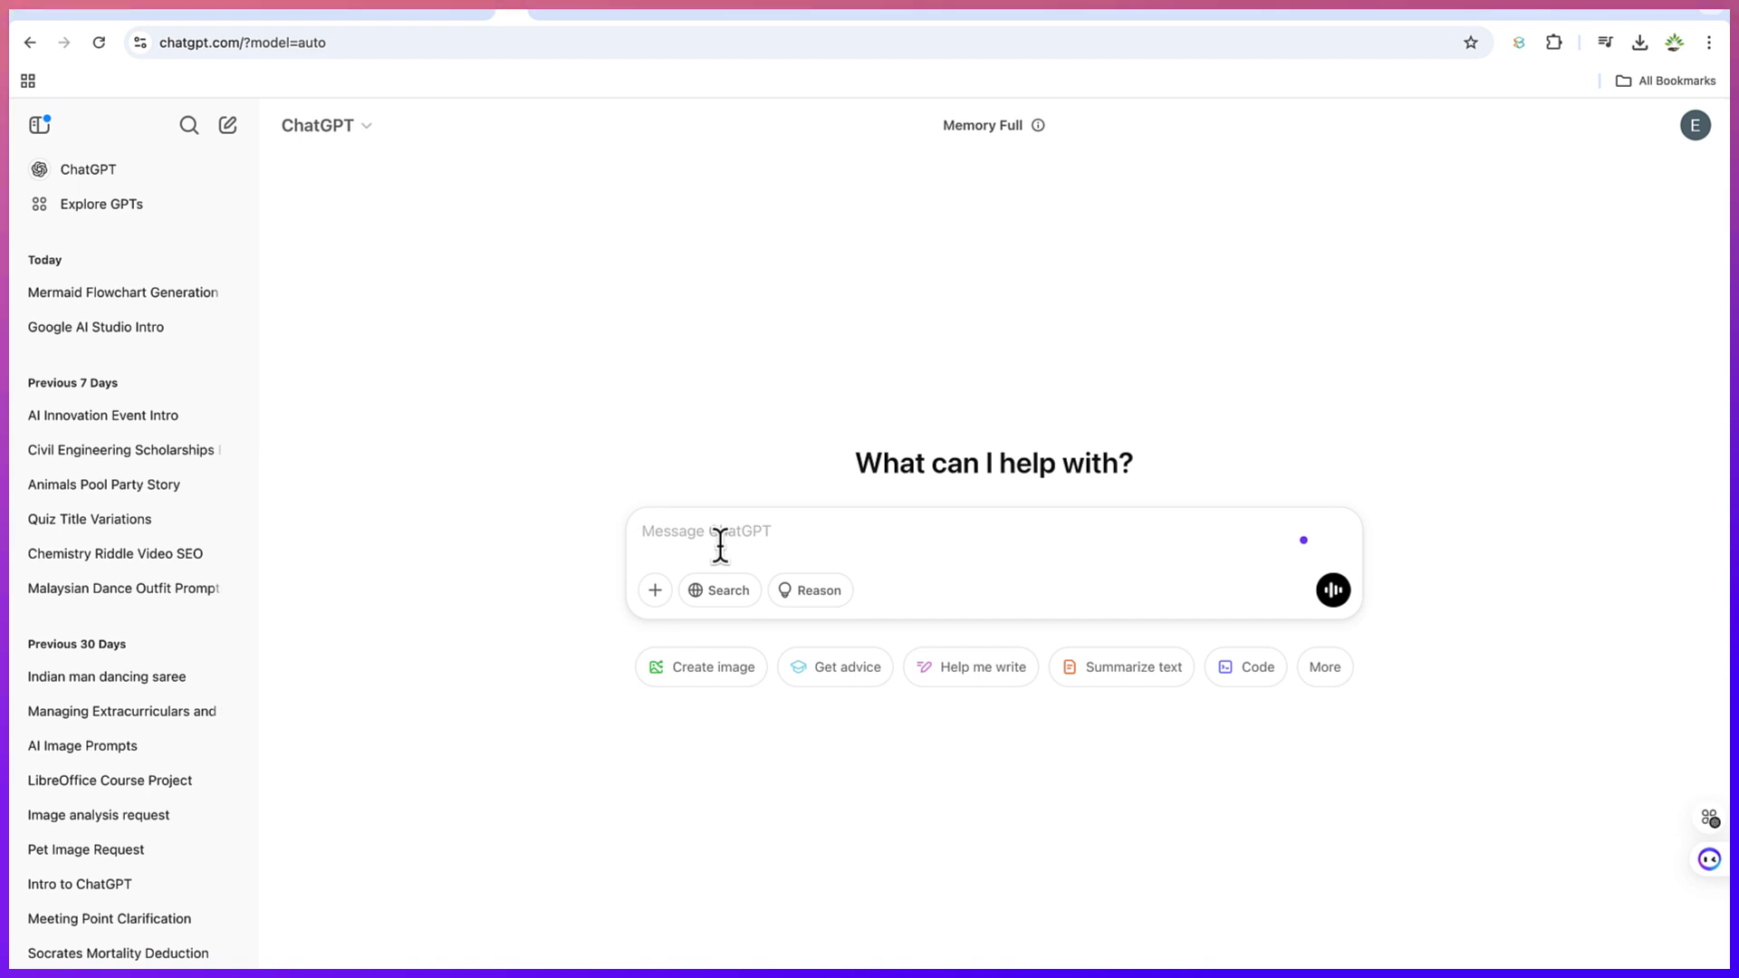
text(can you give me the merm)
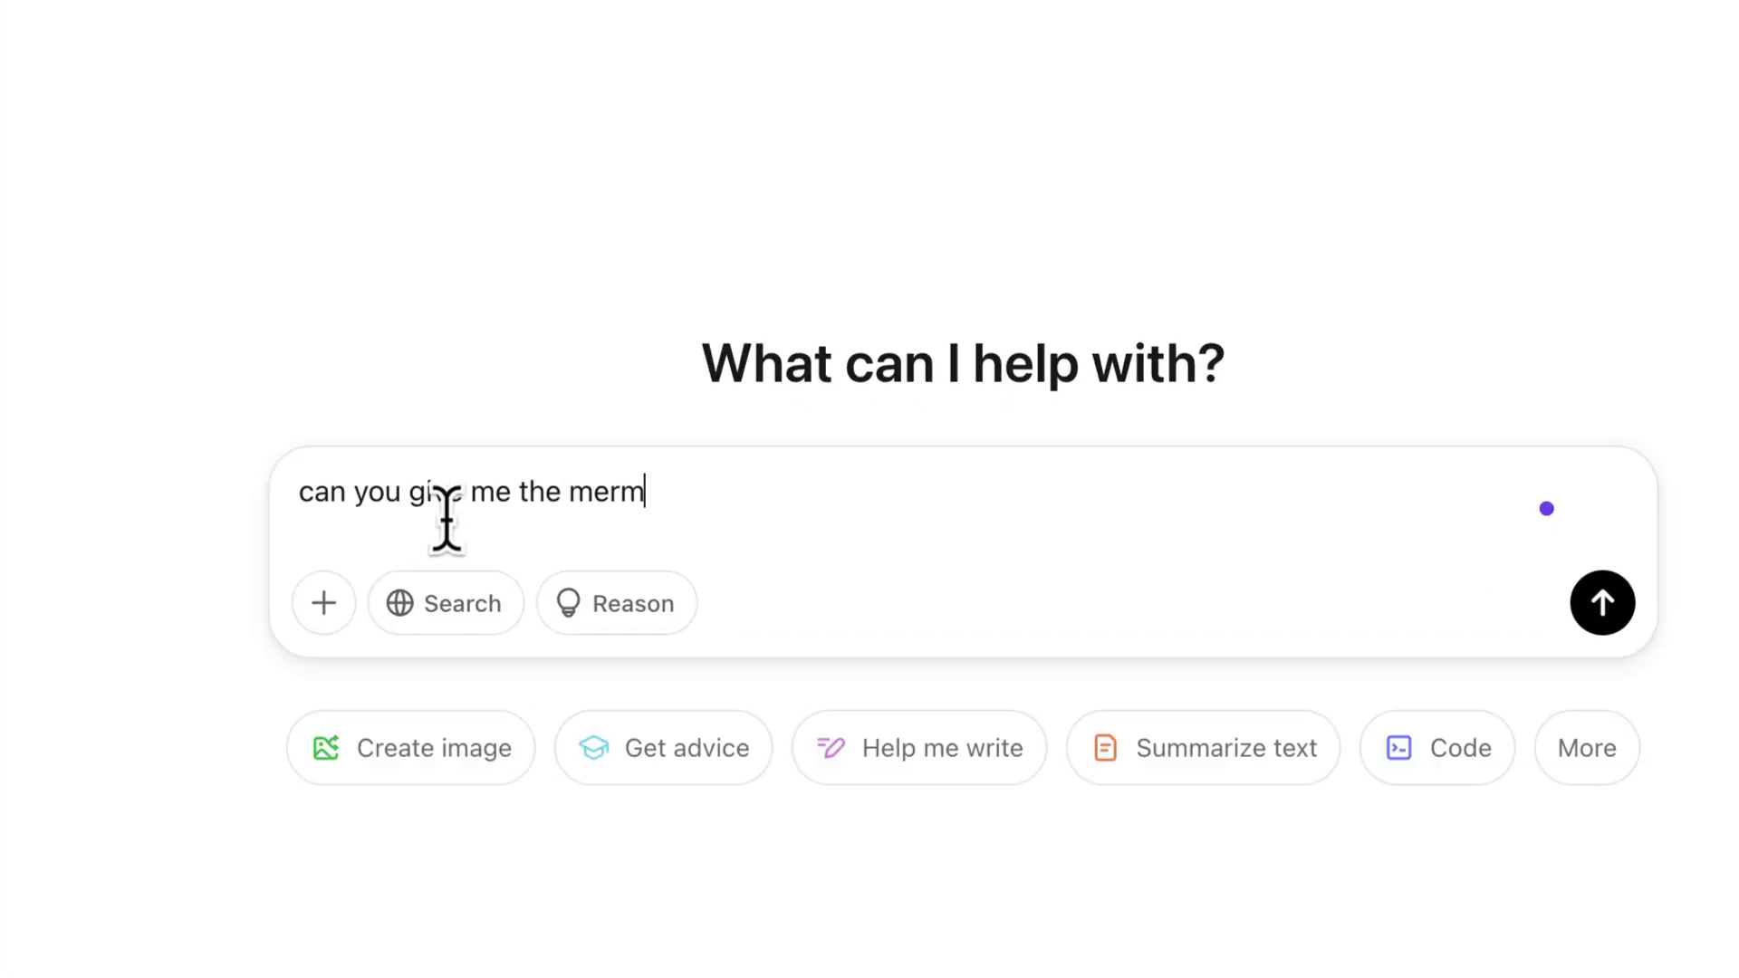
text(aid code for a flowchart on a chemical process)
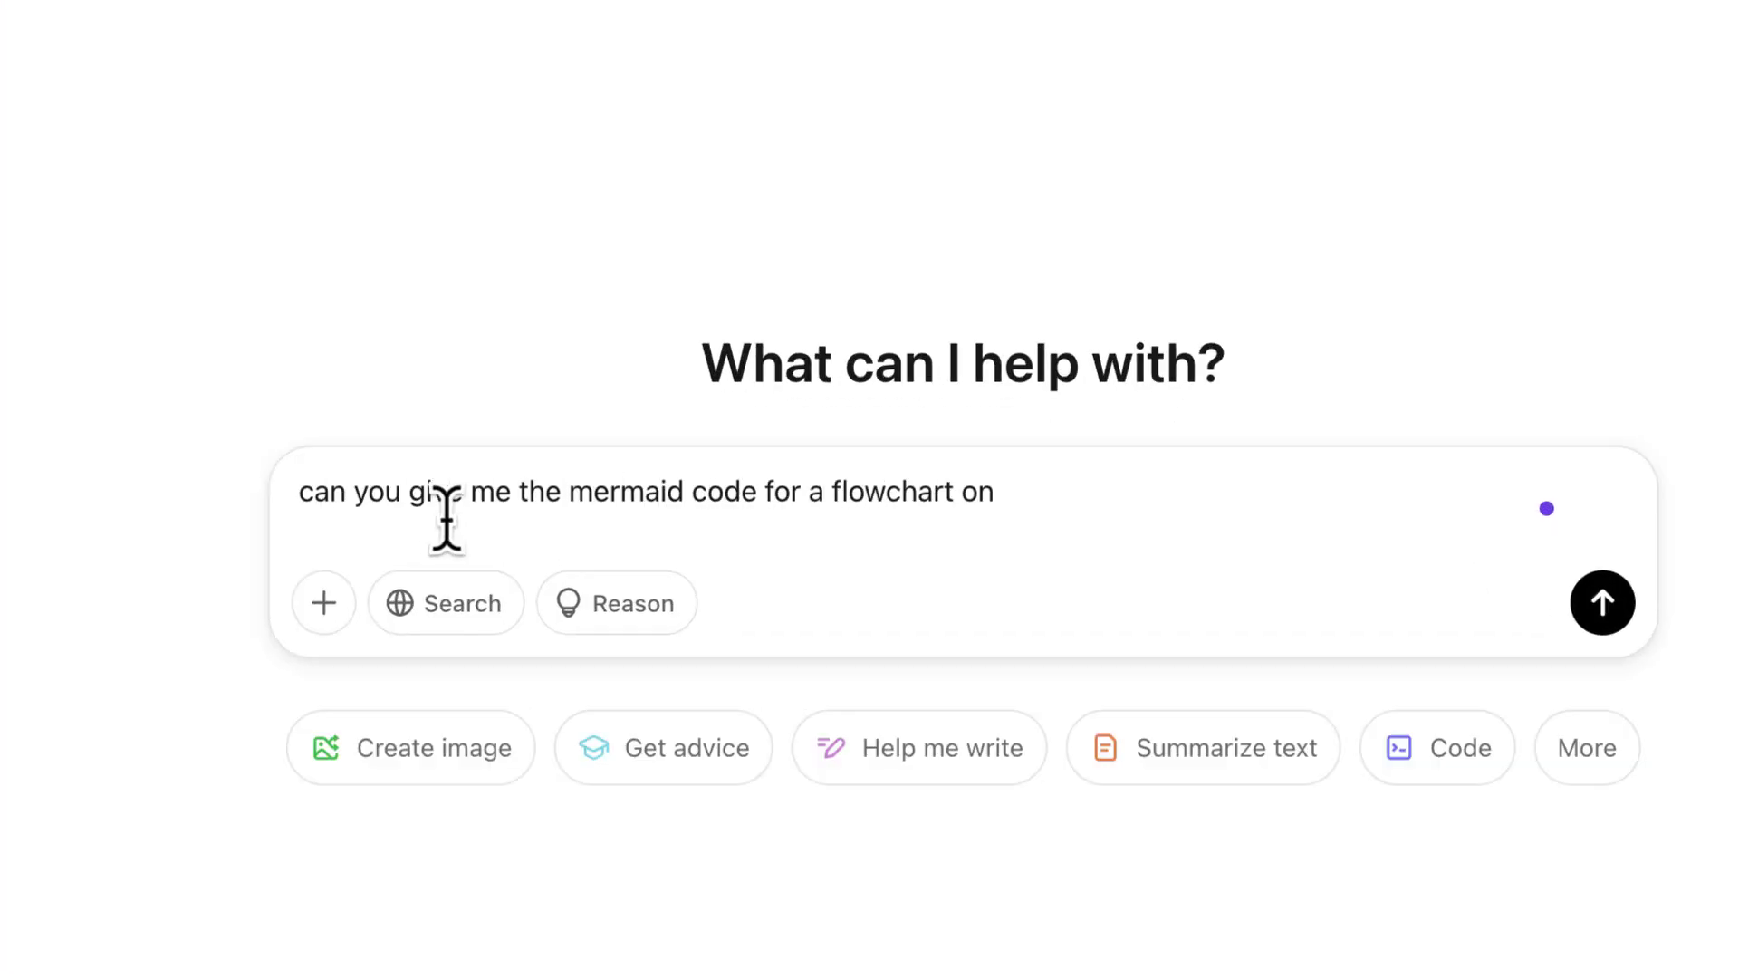
click(446, 518)
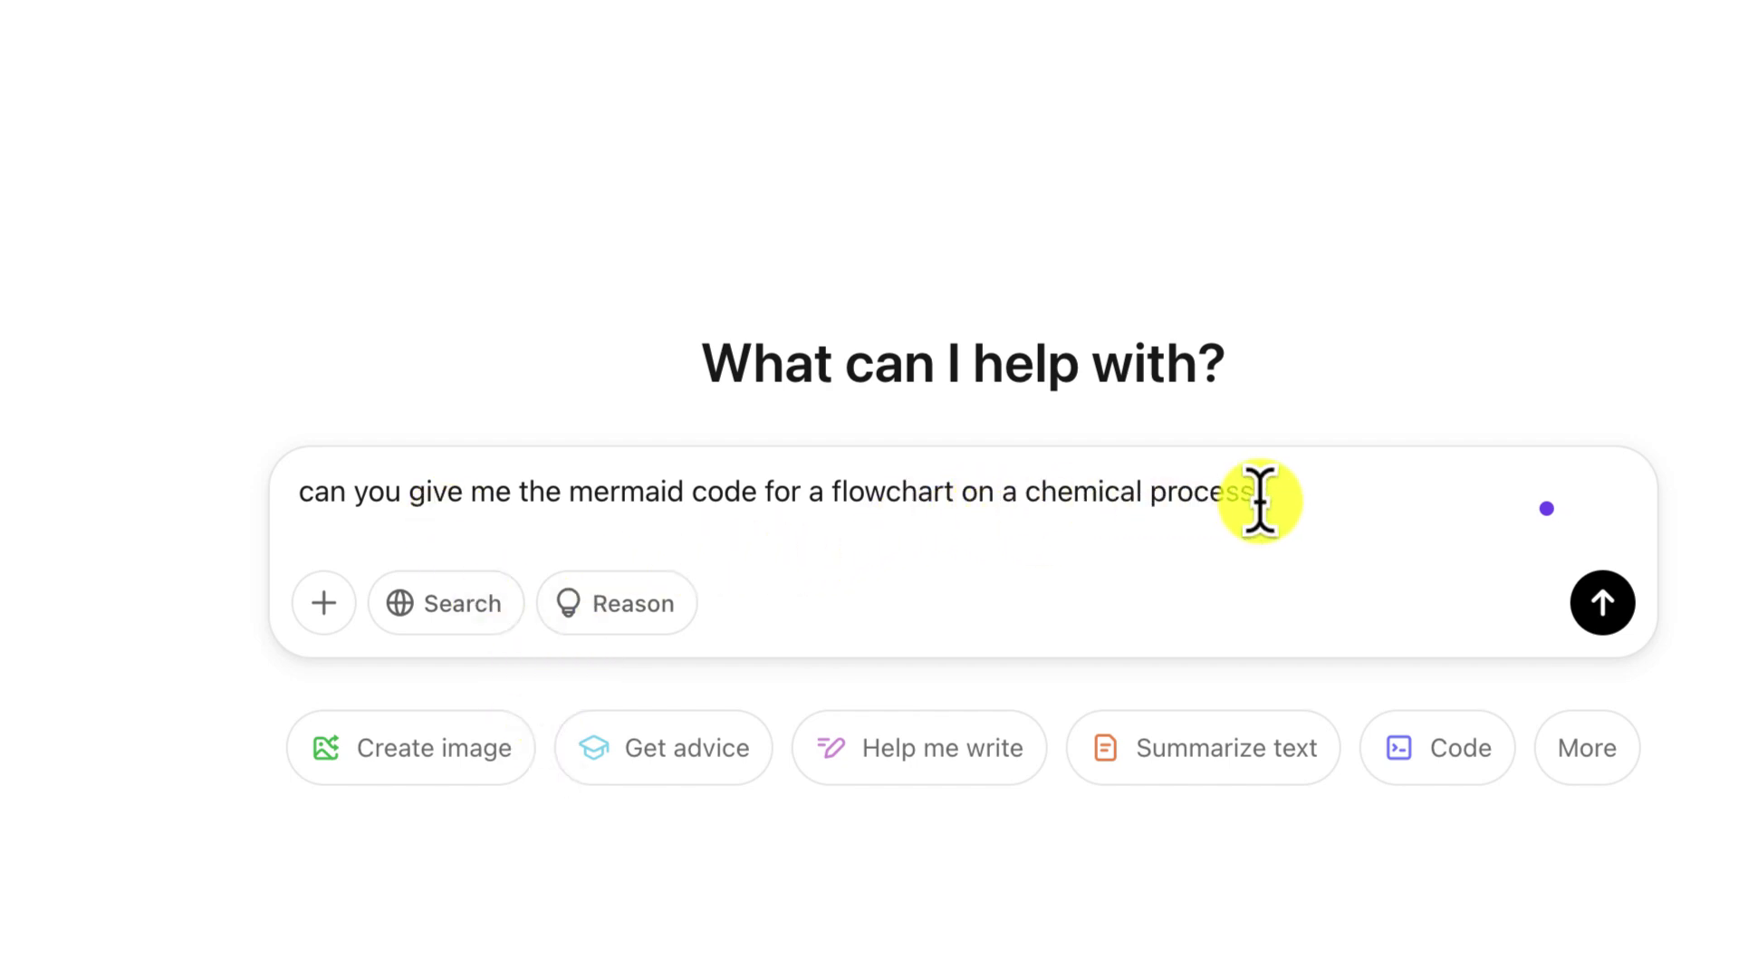
key(Return)
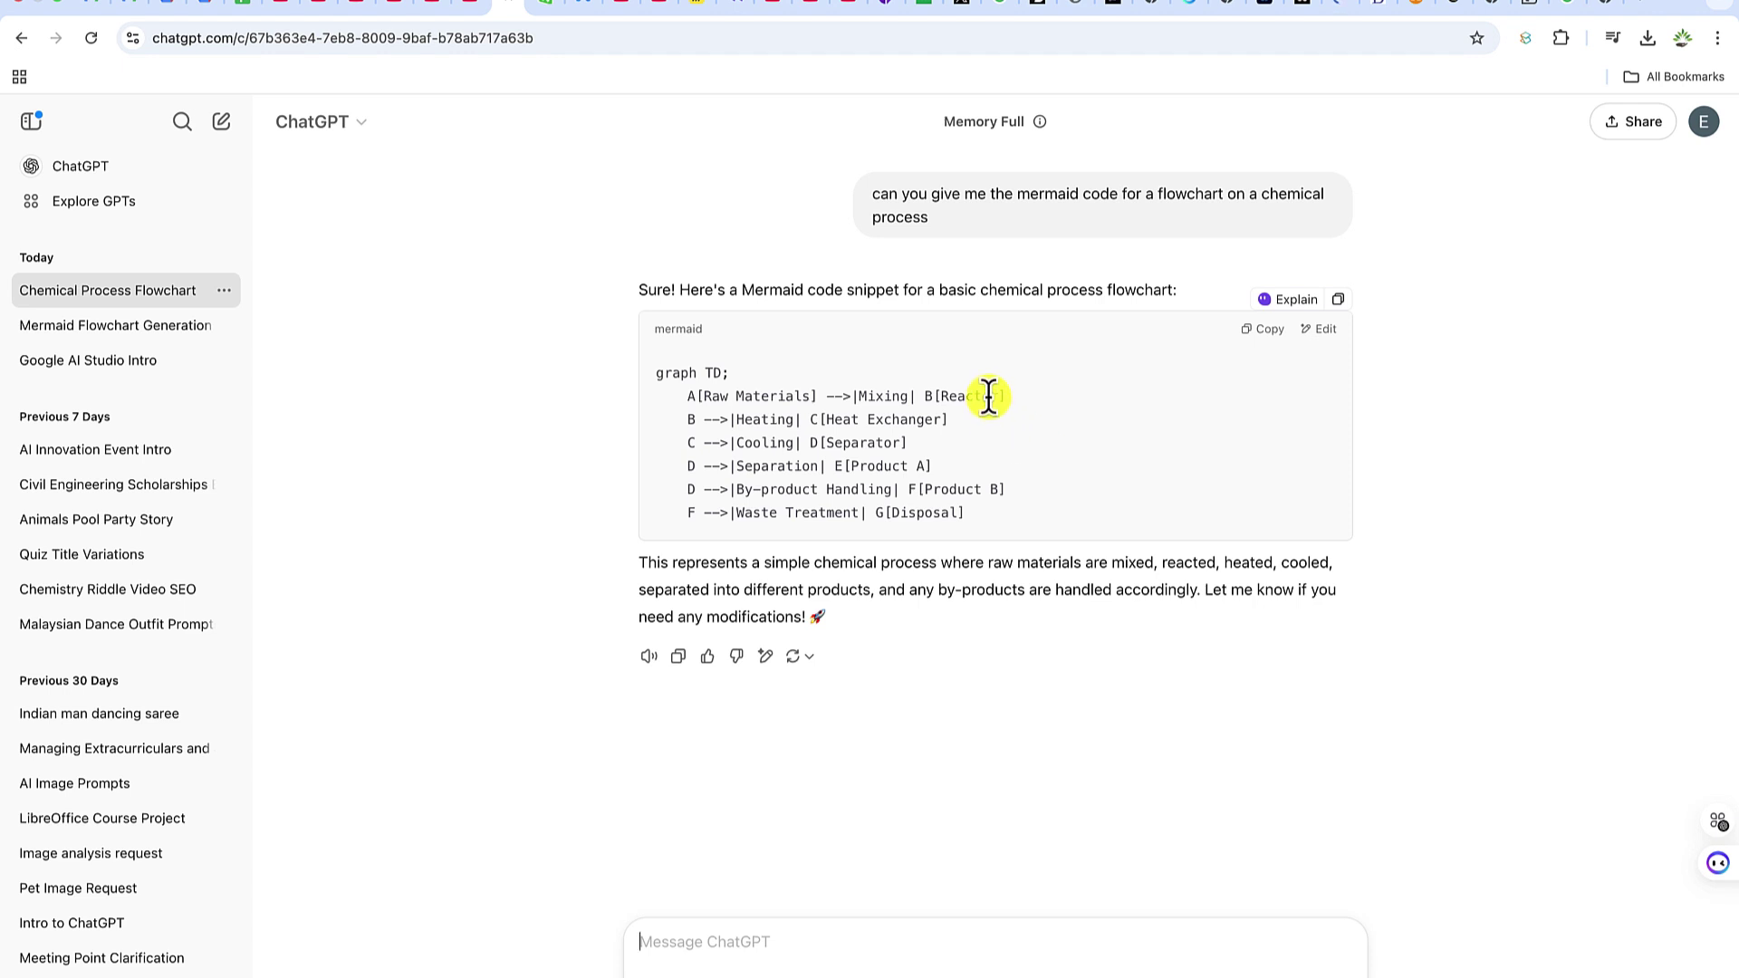
click(1262, 330)
click(1638, 6)
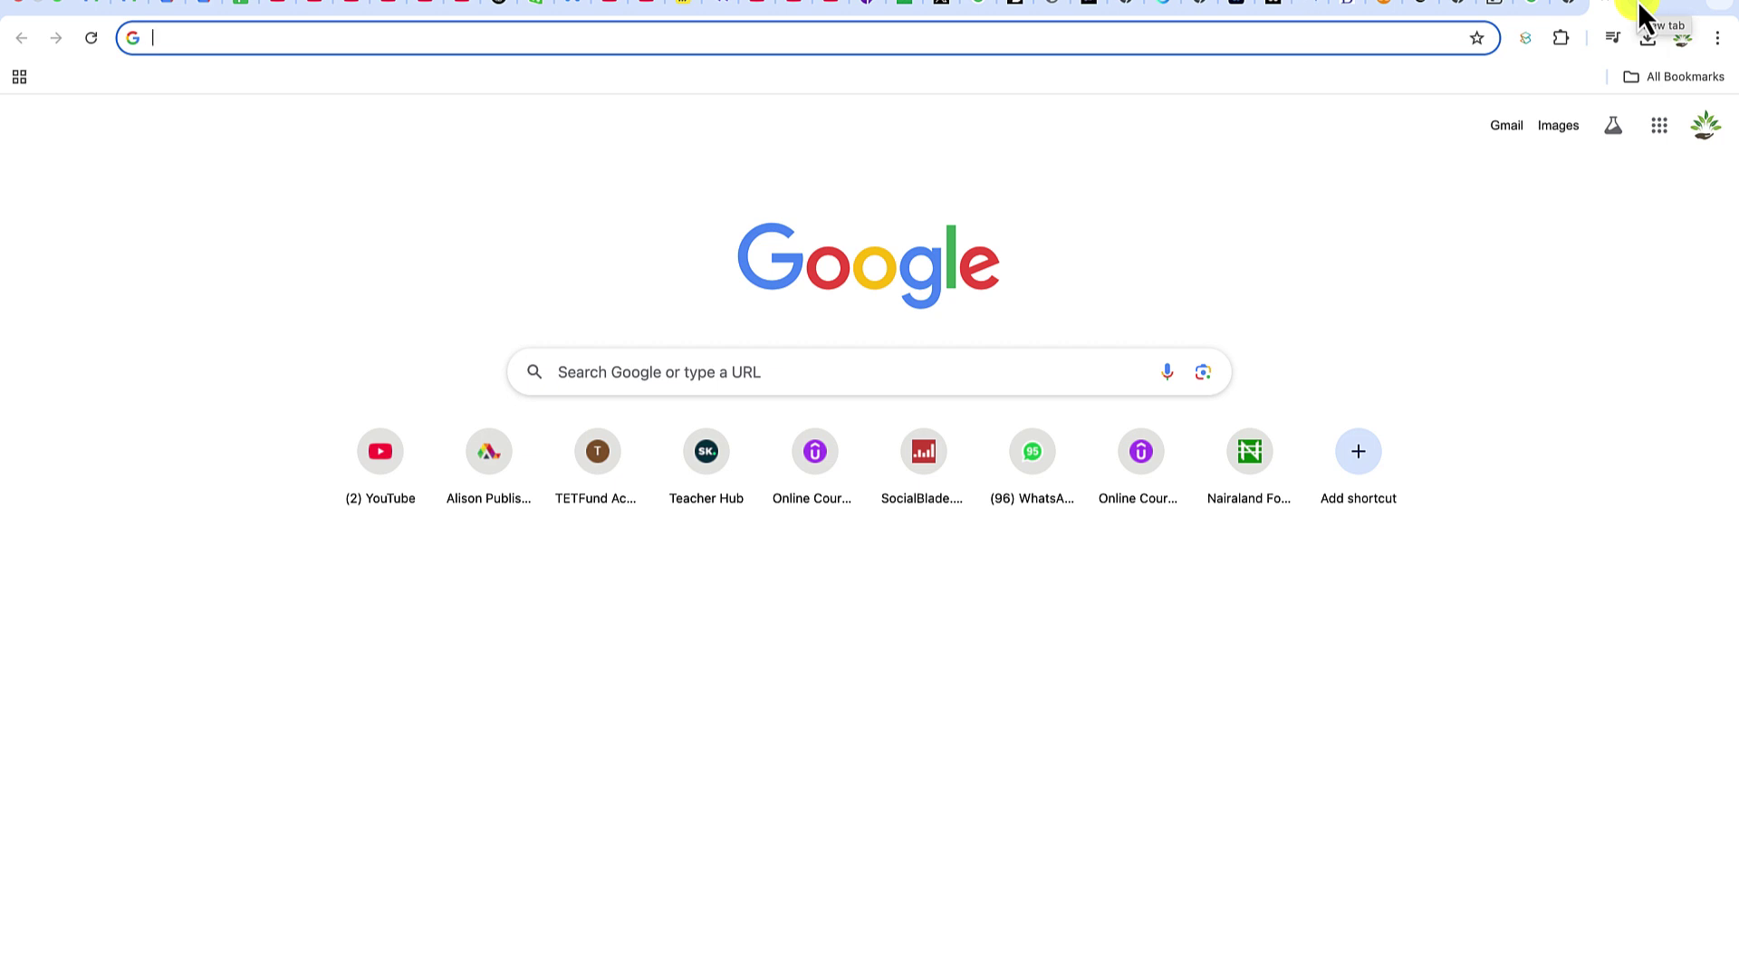
Go to draw.io and defer choosing a save location
text(draw.io)
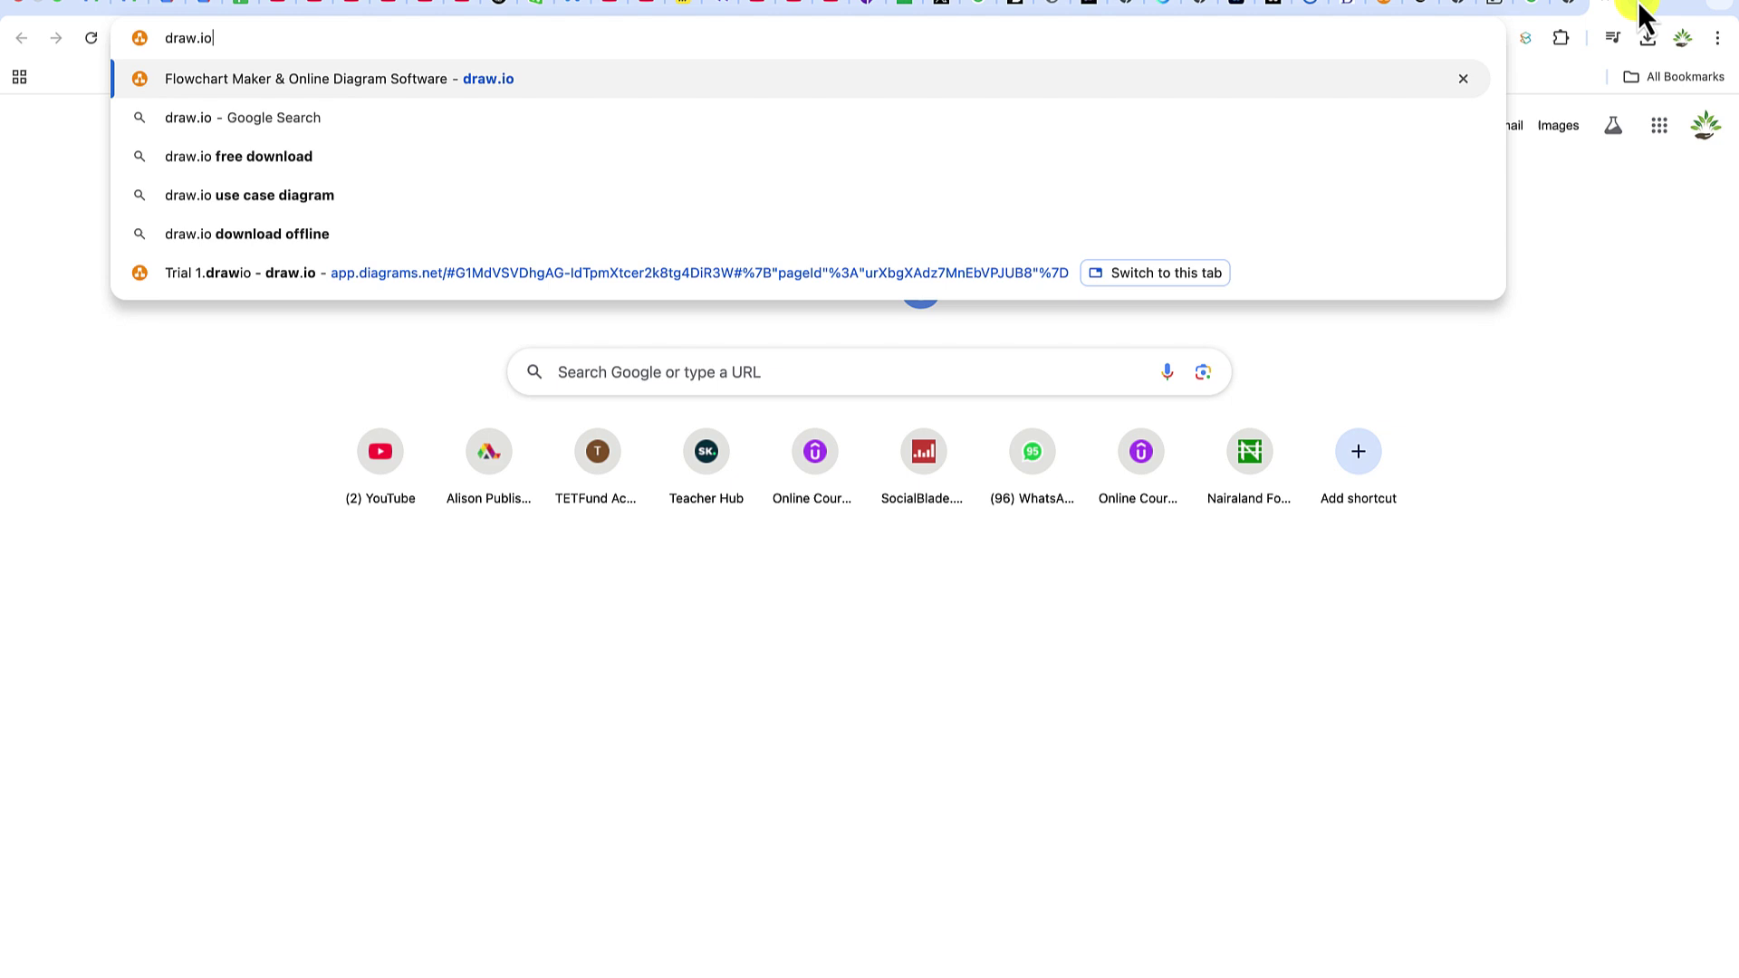
key(Return)
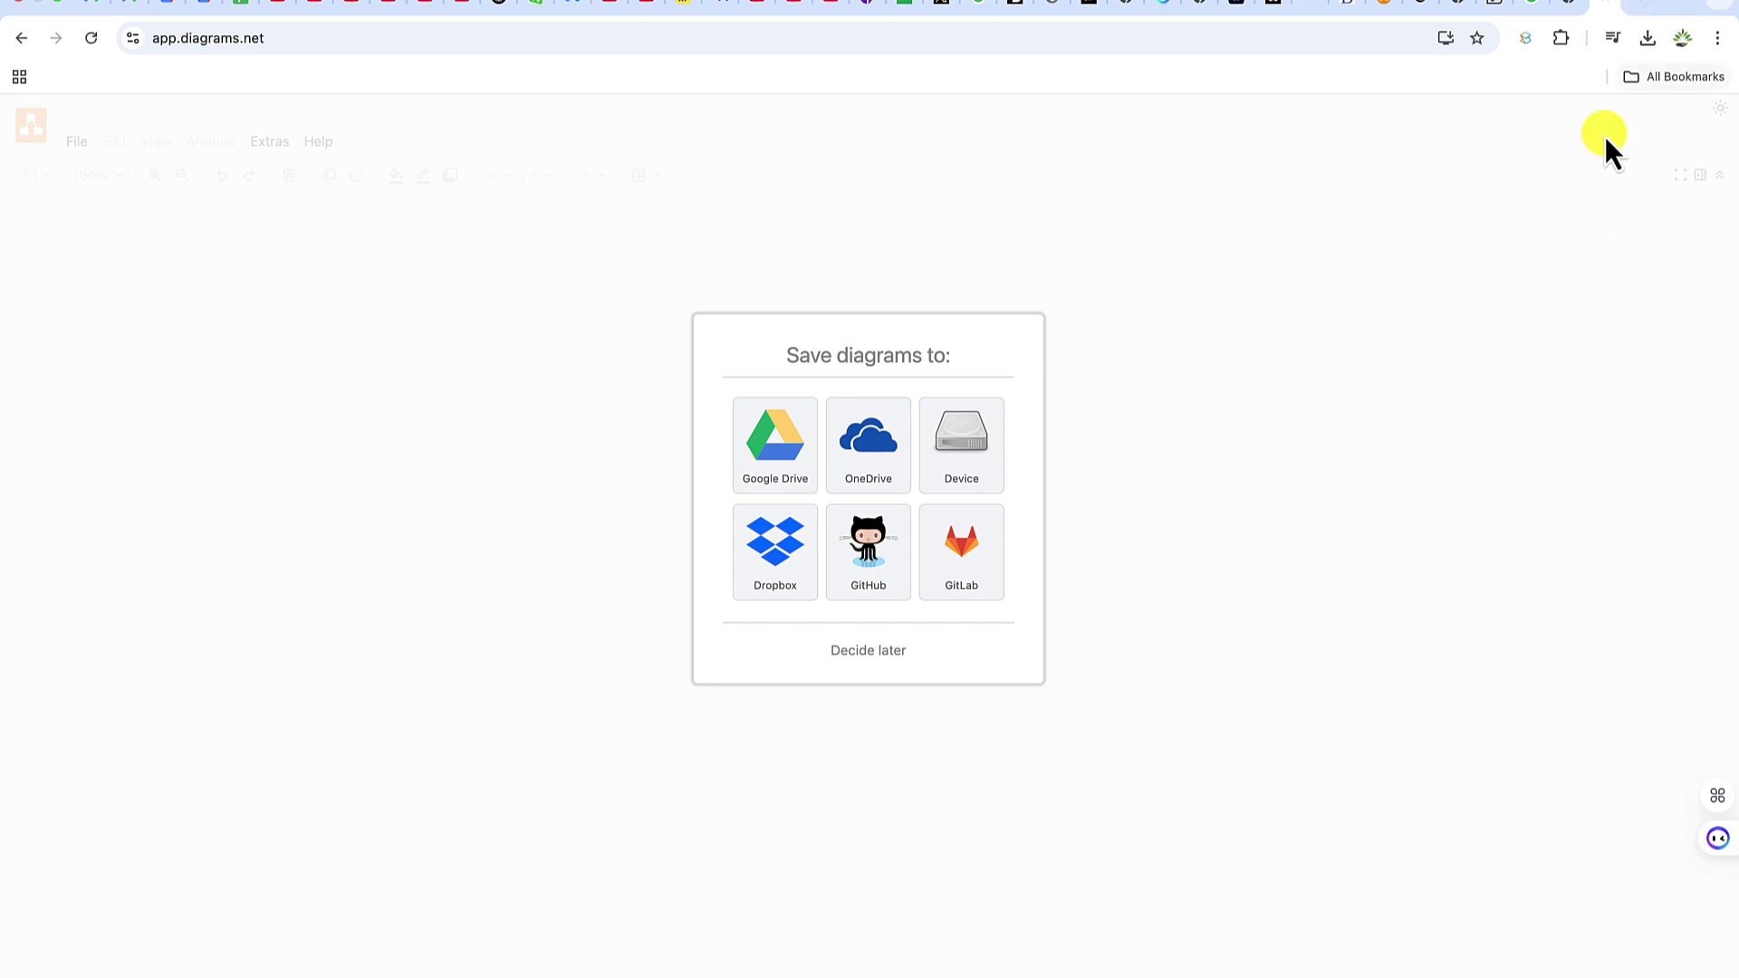
click(875, 654)
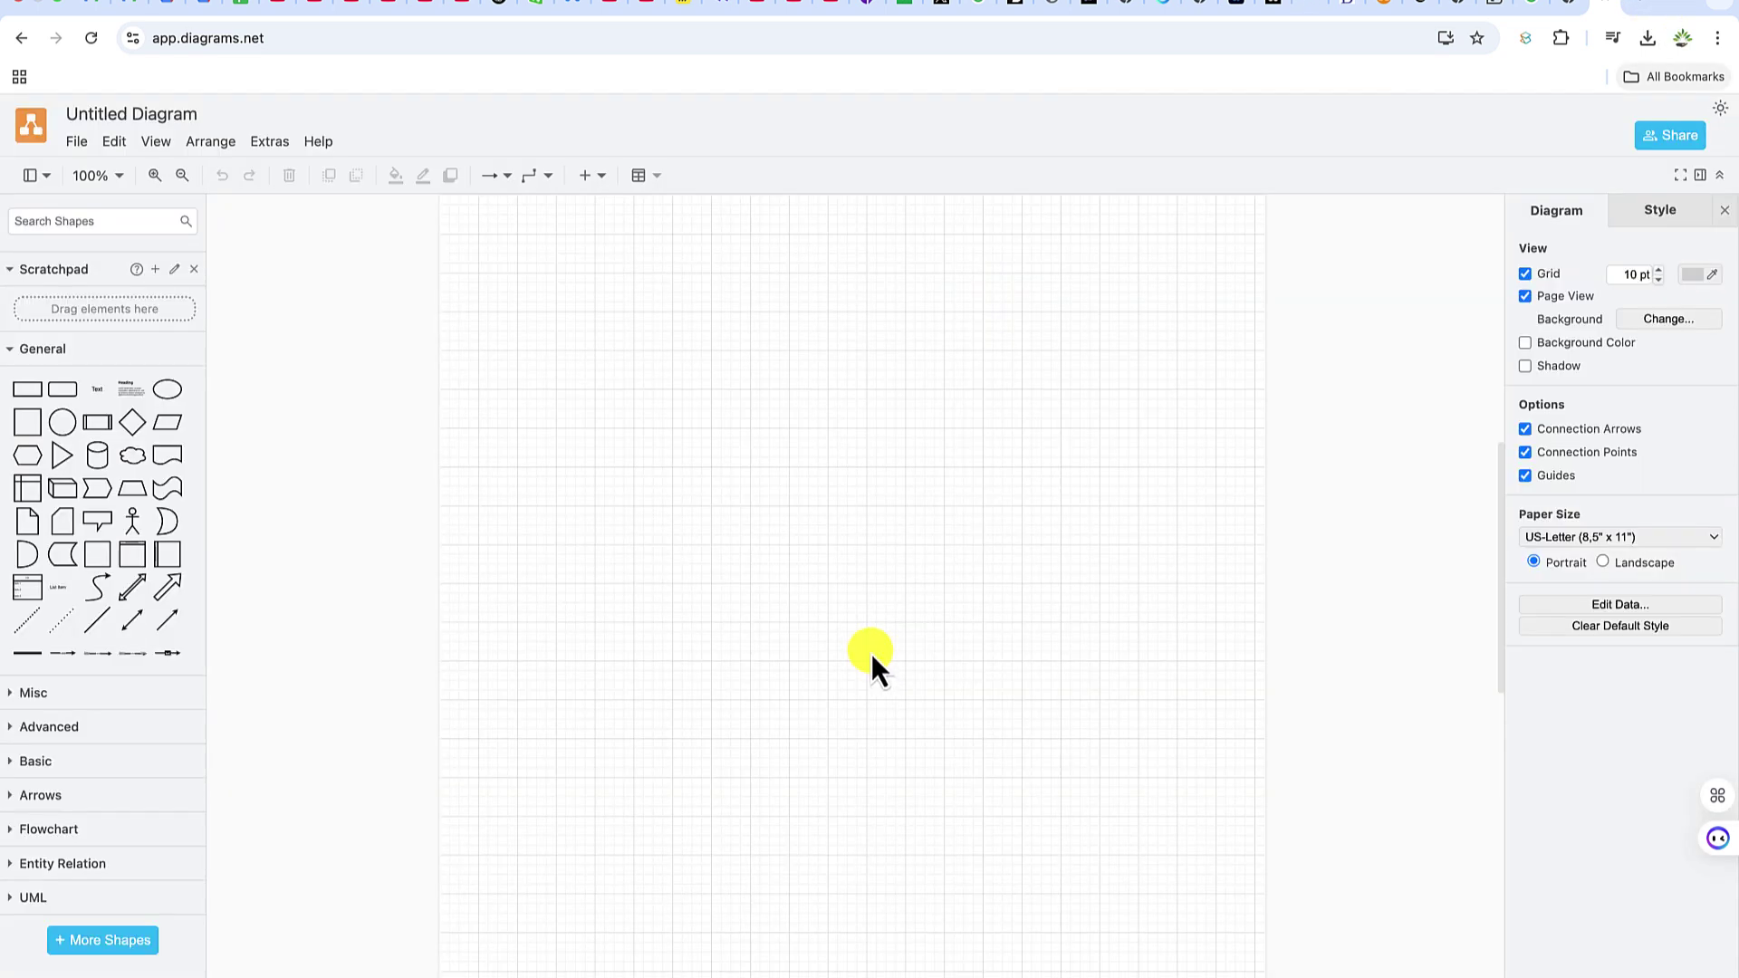
Rename the untitled diagram to 'Flowchart 1'
click(170, 119)
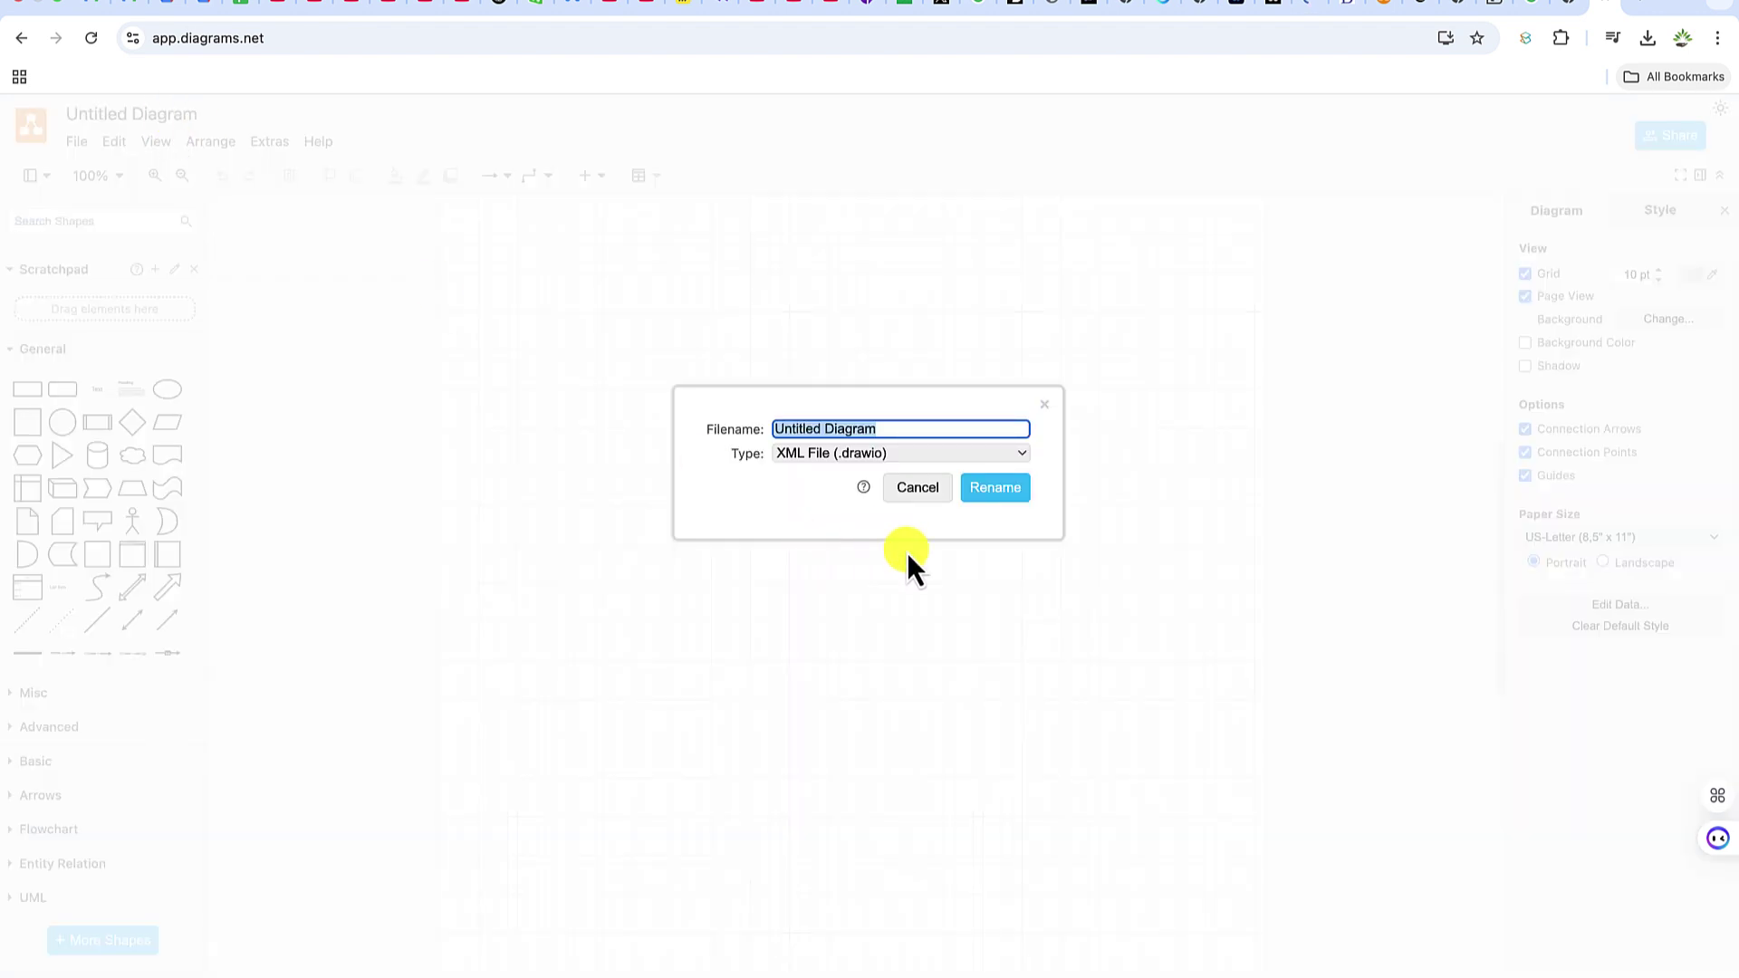
text(Flowchart 1)
key(Return)
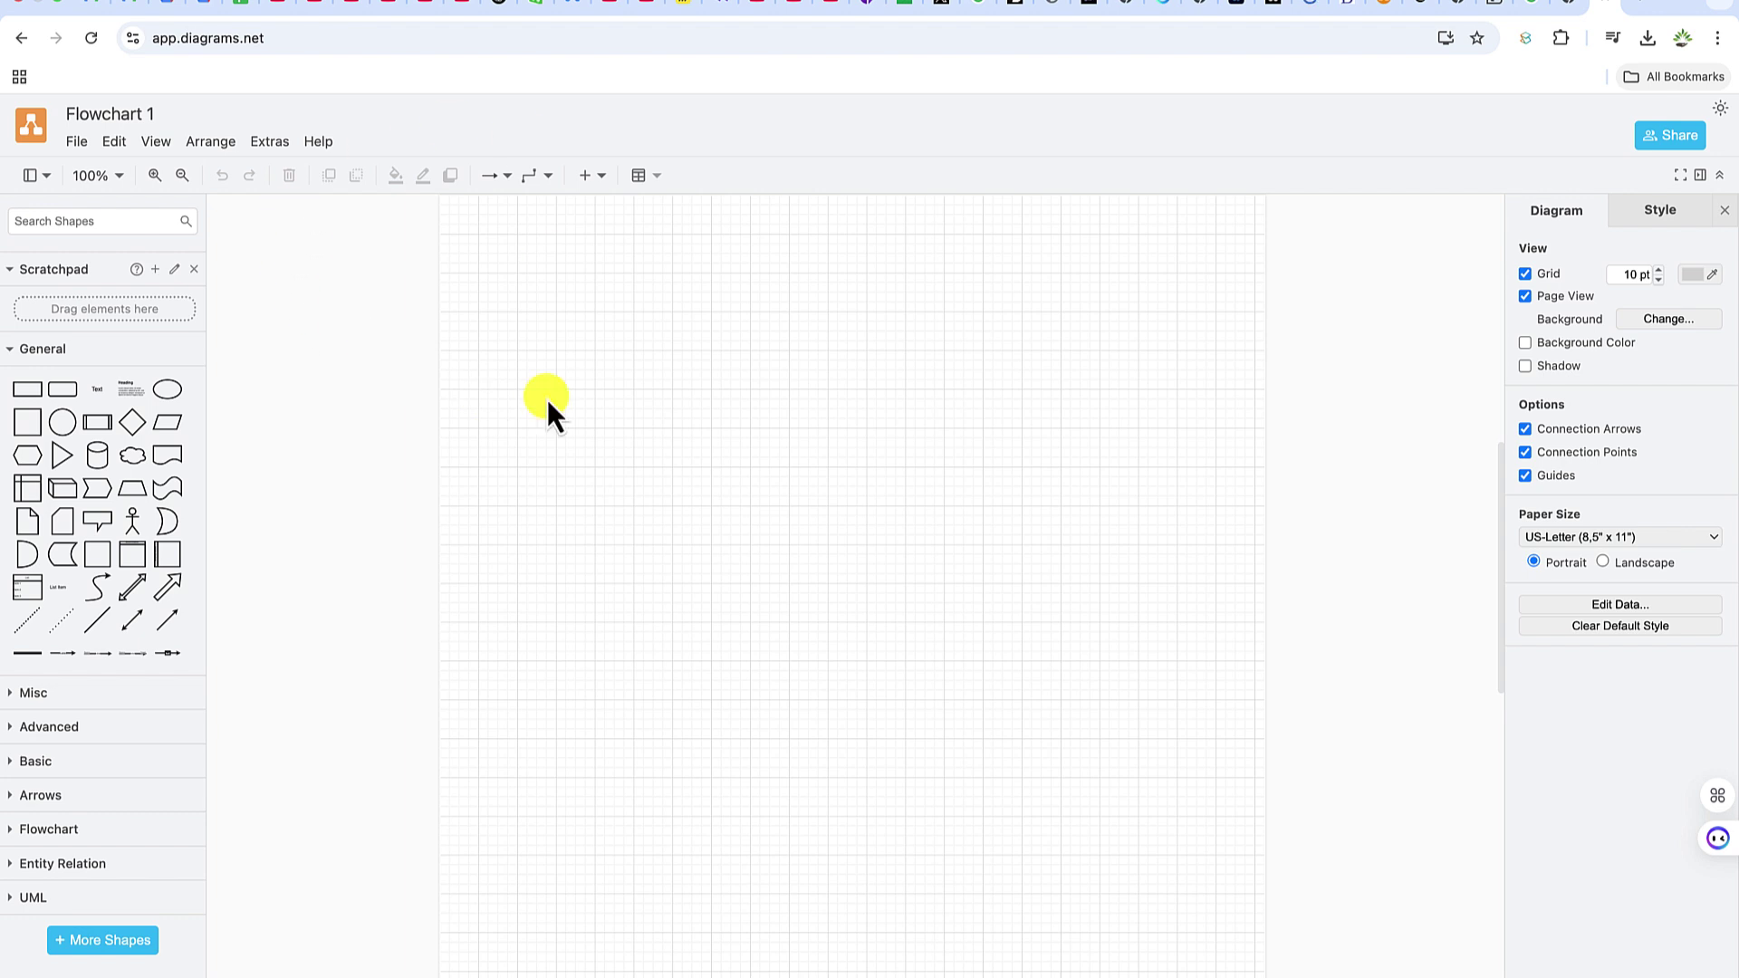
Replace the sample code in the Advanced > Mermaid dialog with the copied code and insert it
click(585, 177)
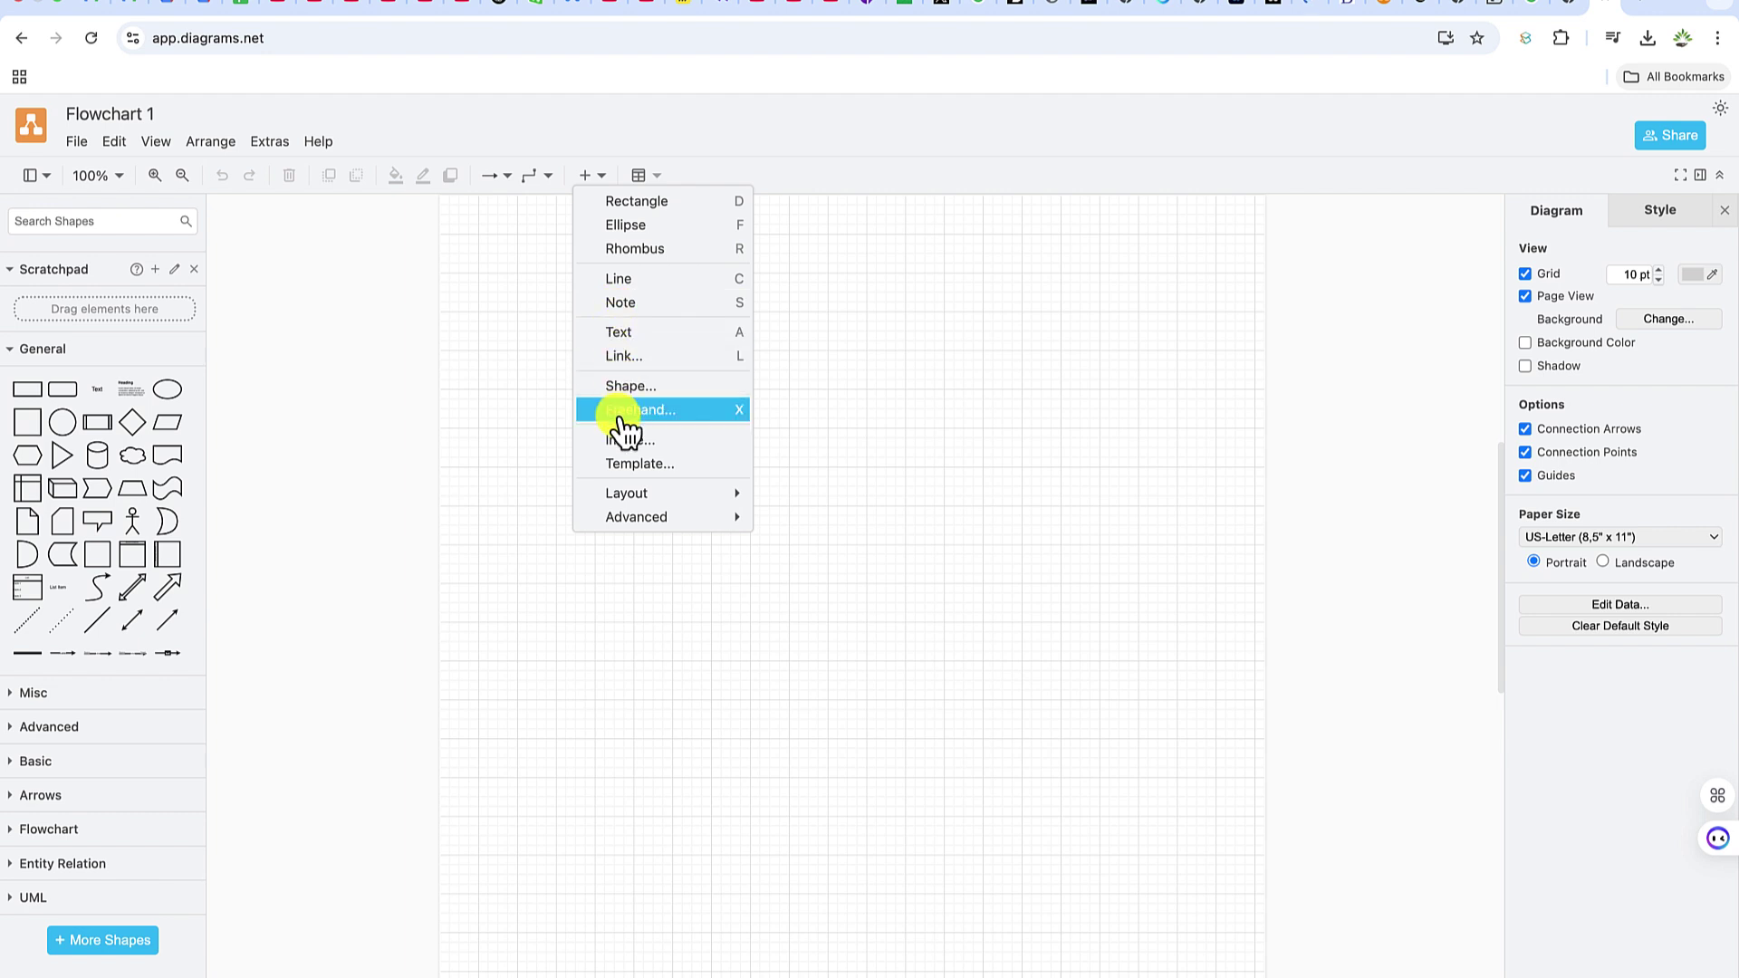
mouse_move(729, 493)
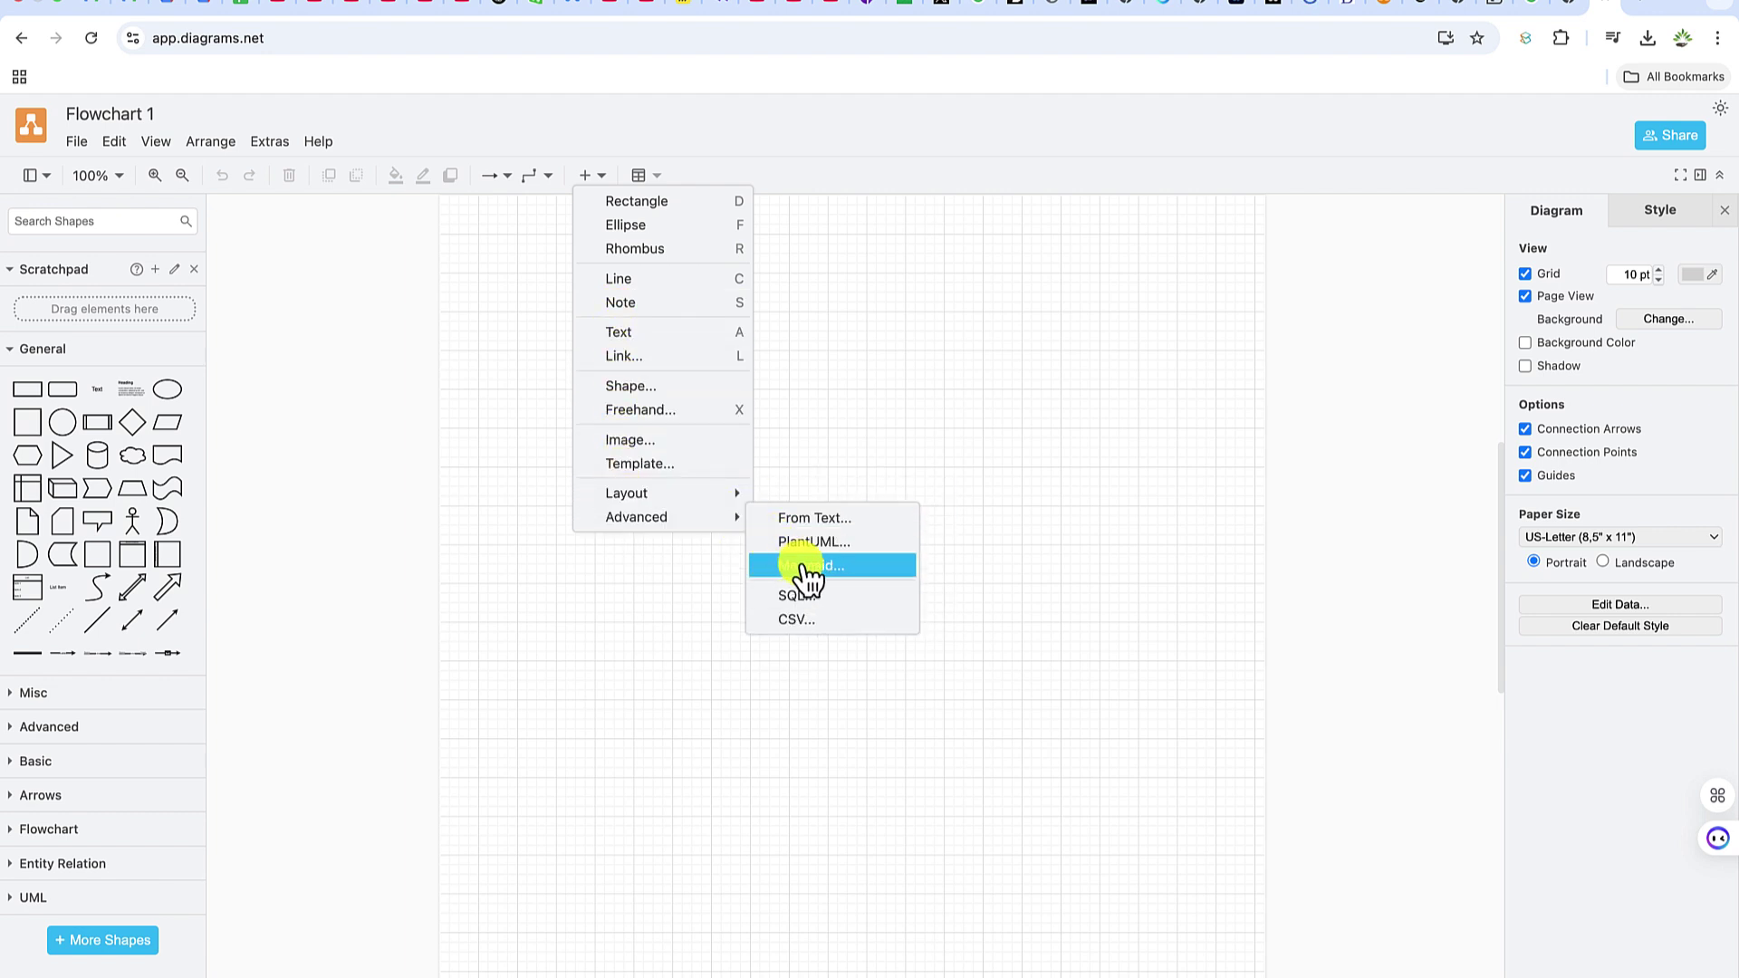
click(819, 569)
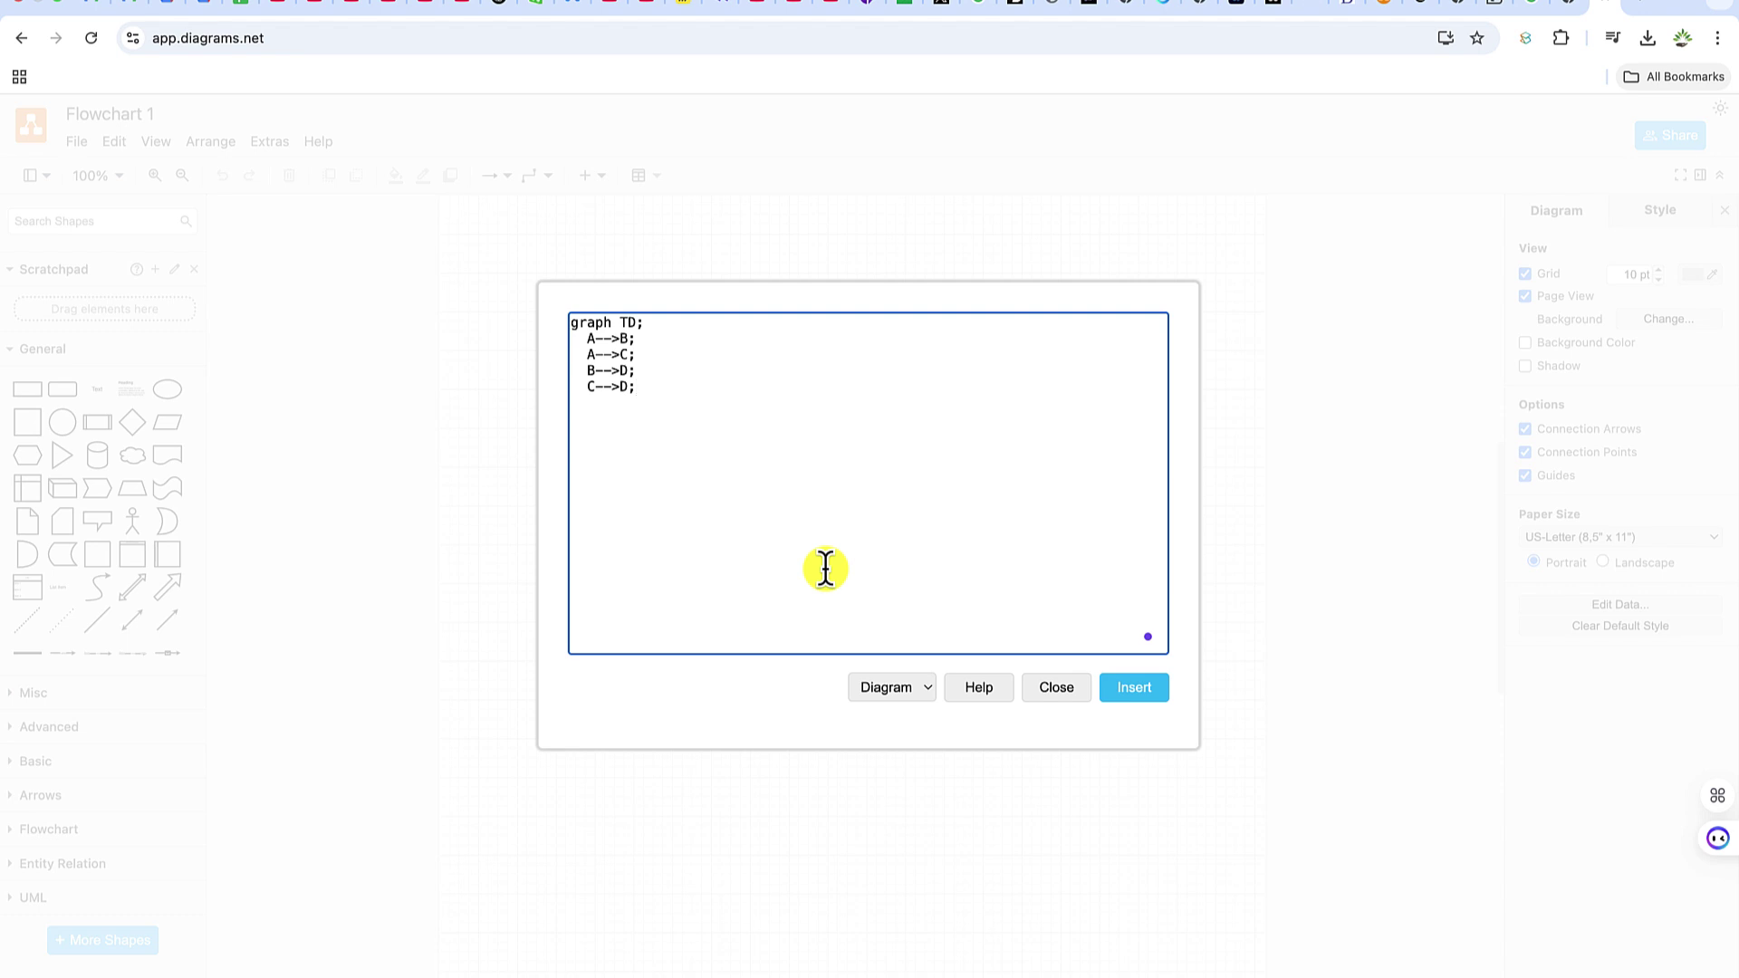
key(super+a)
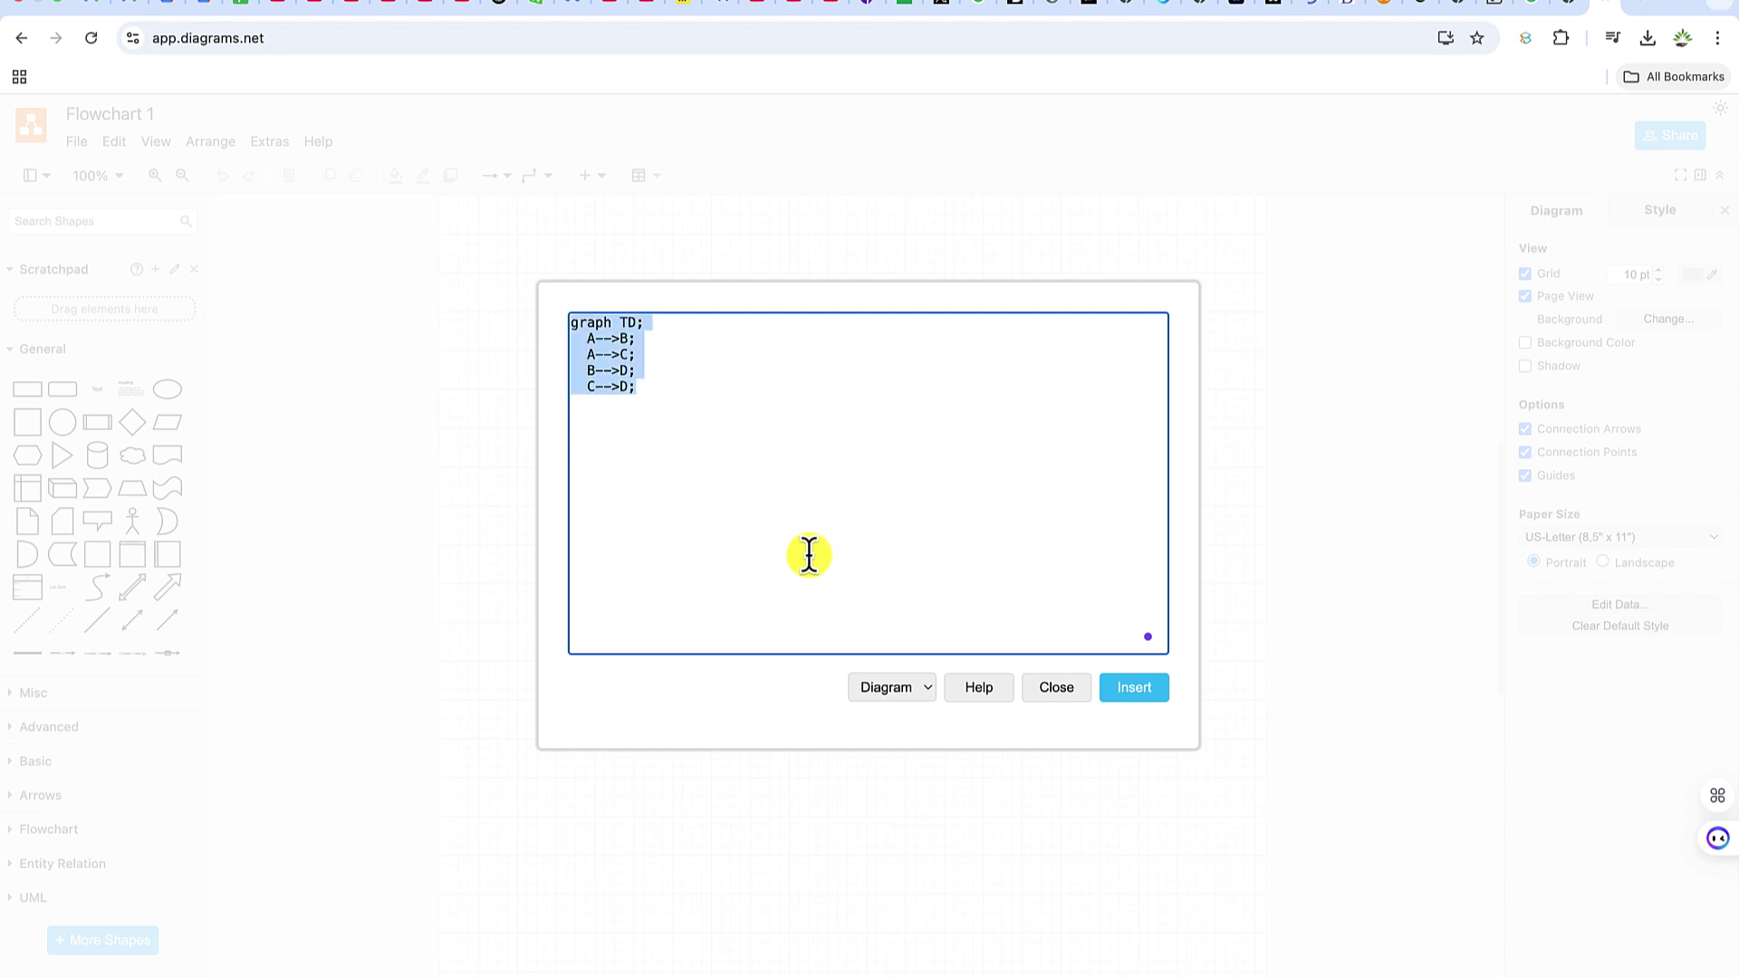
text(graph TD;     A[Raw Materials] -->|Mixing| B[Reactor]     B -->|Heating| C[Heat Exchanger]     C -->|Cooling| D[Separator]     D -->|Separation| E[Product A]     D -->|By-product Handling| F[Product B]     F -->|Waste Treatment| G[Disposal])
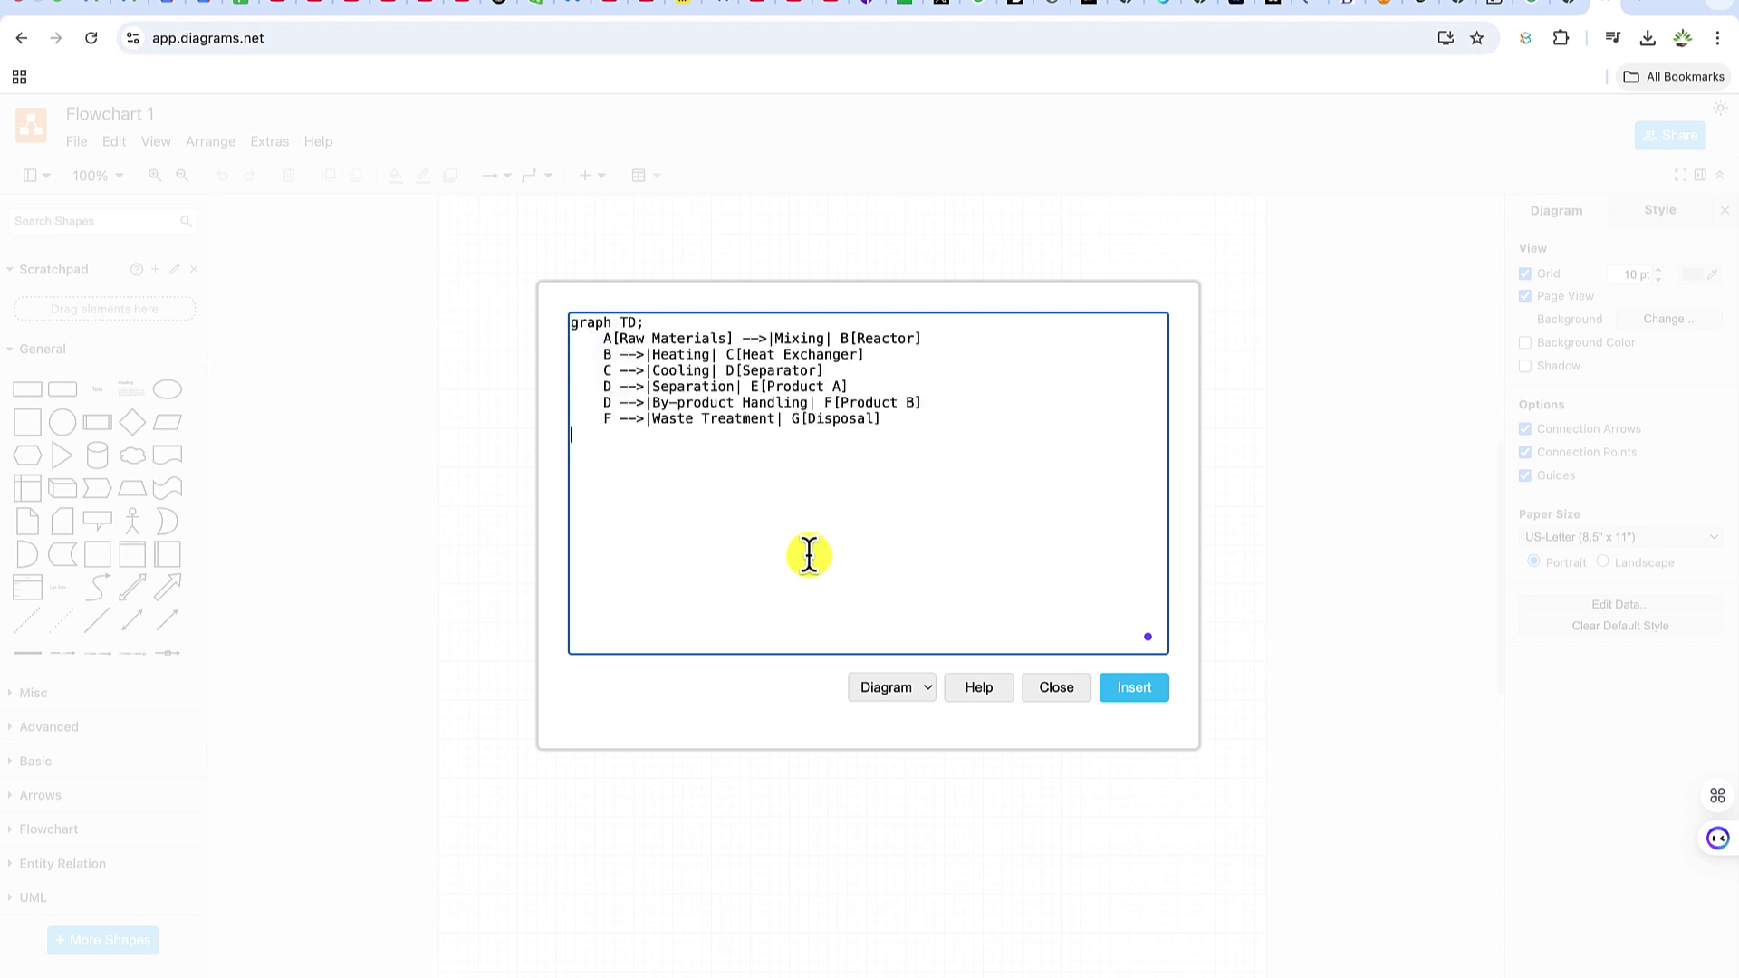
click(1154, 696)
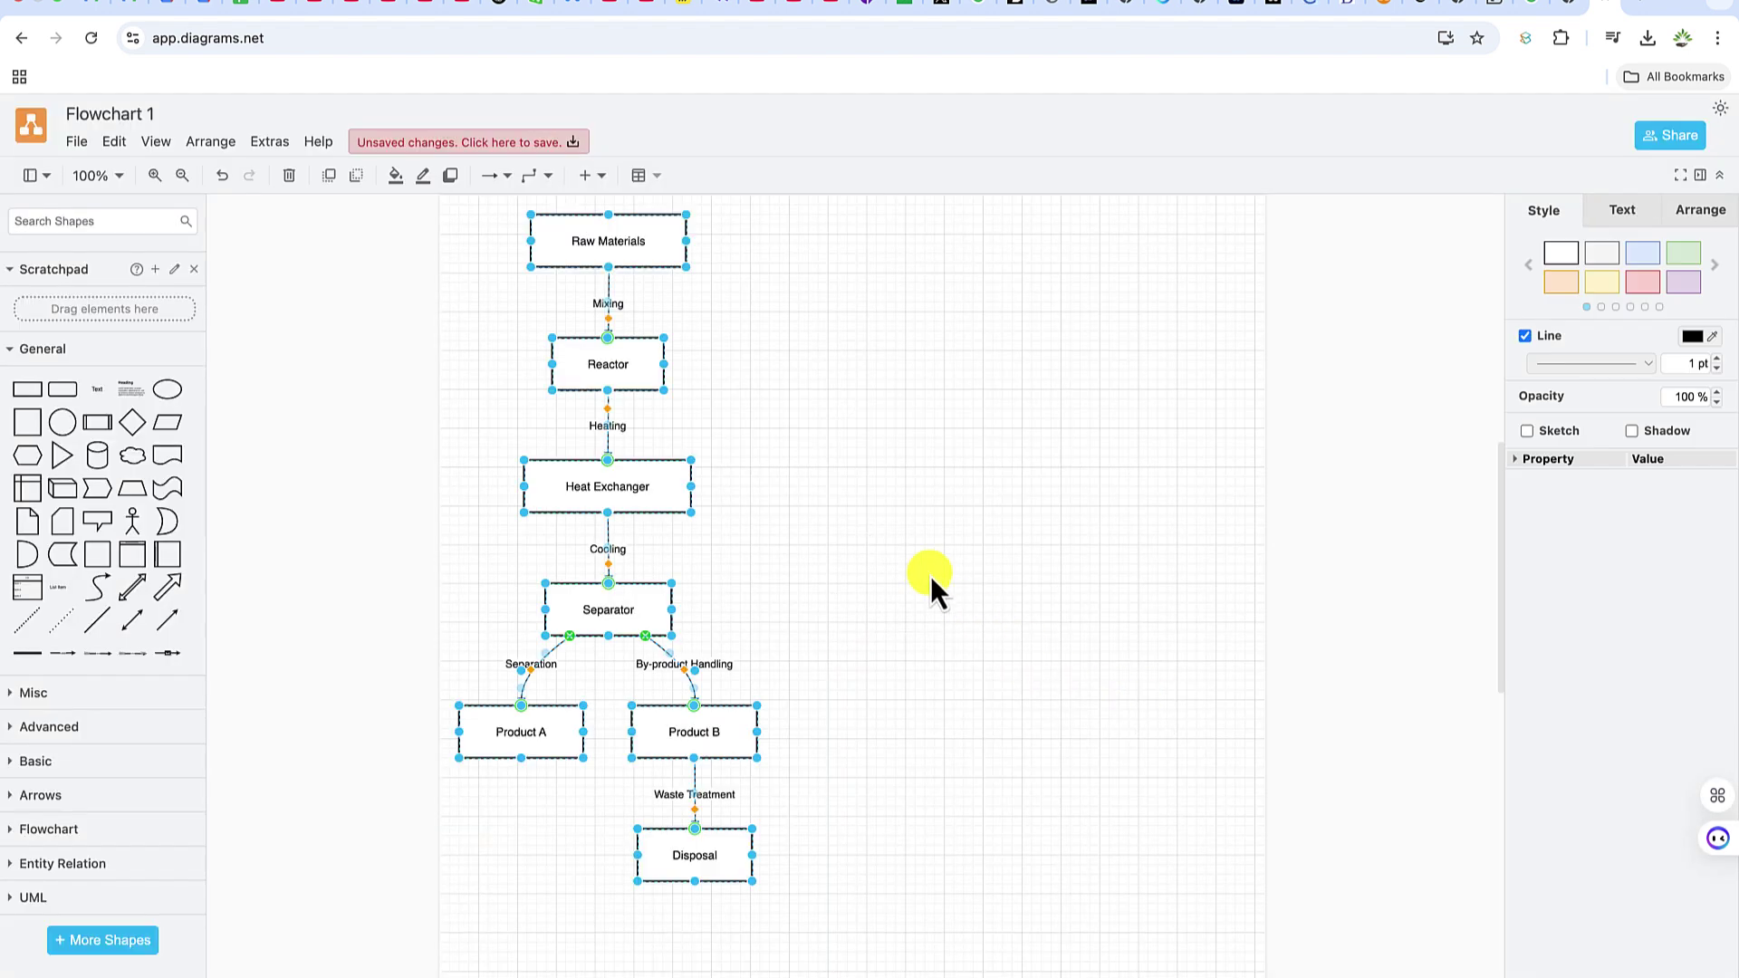
click(925, 572)
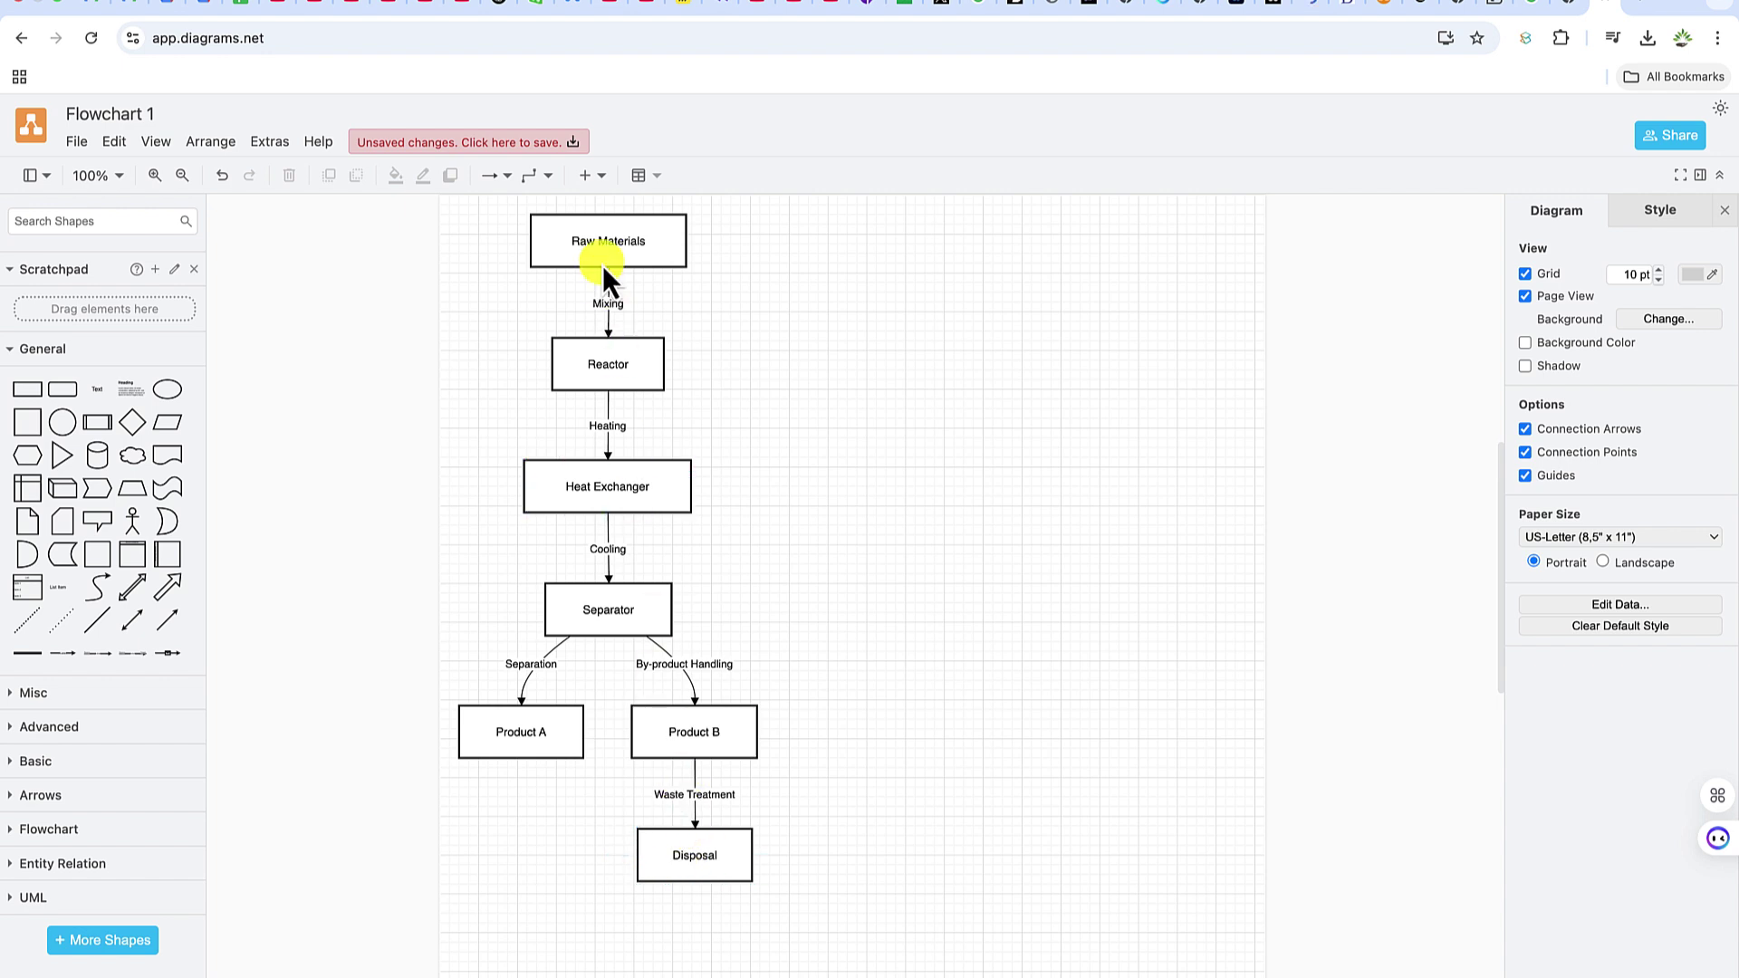
click(601, 226)
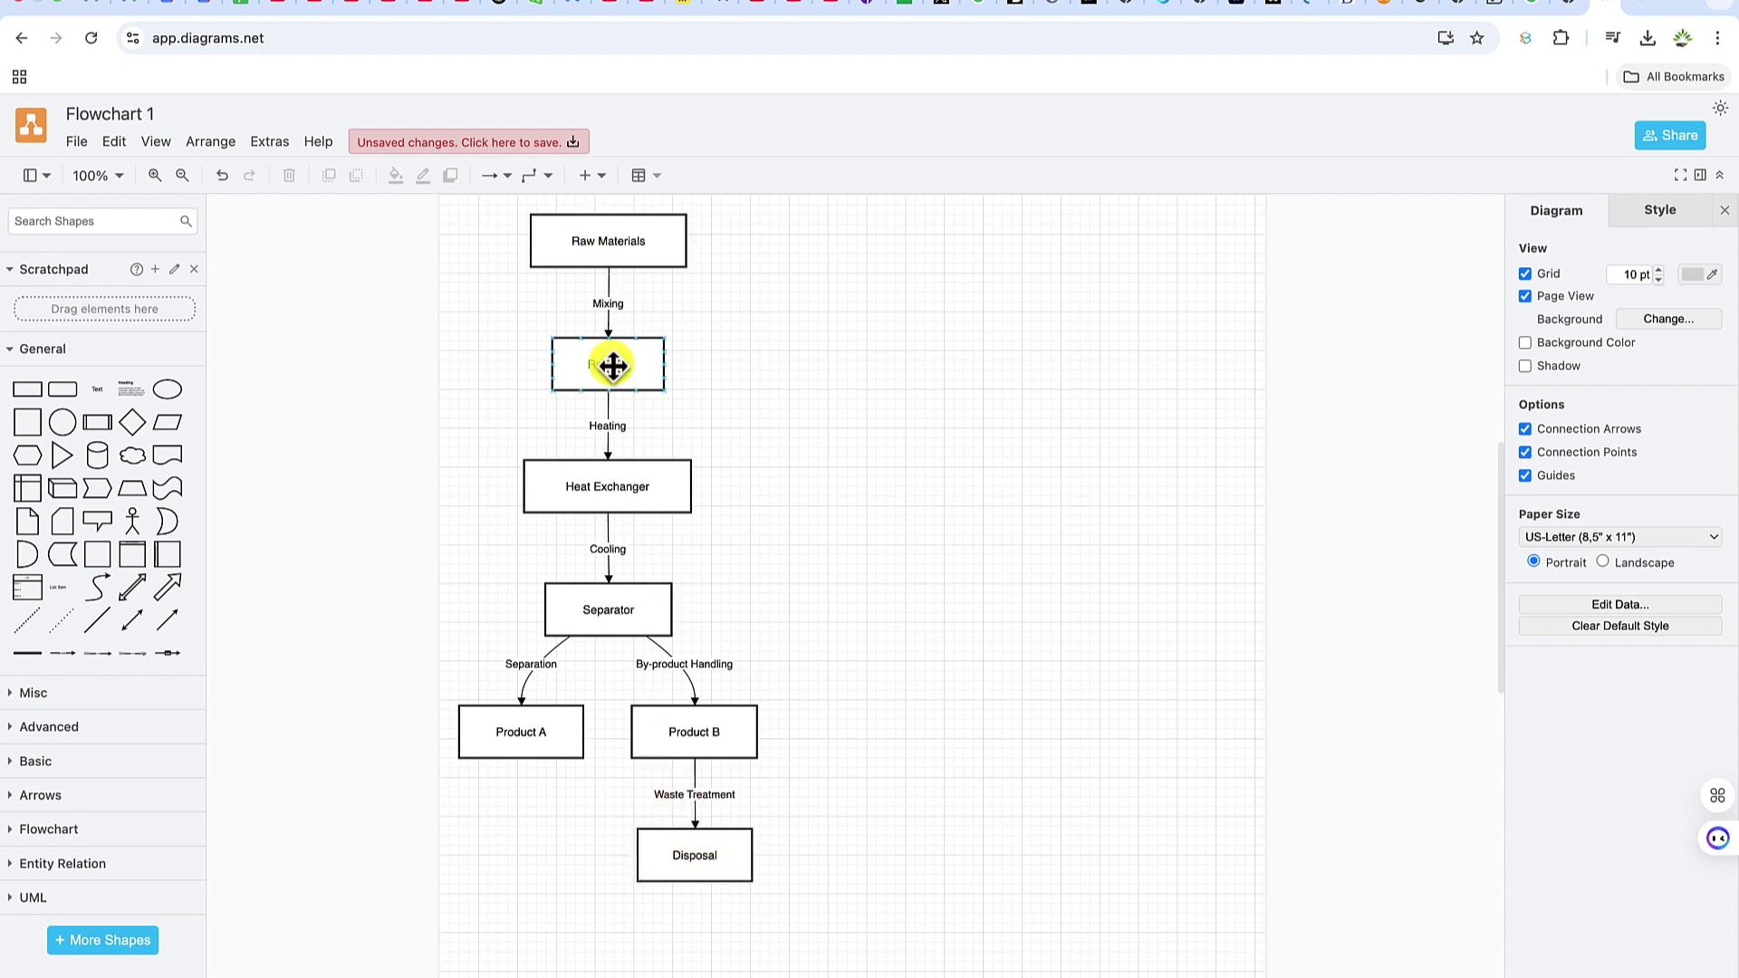
click(606, 649)
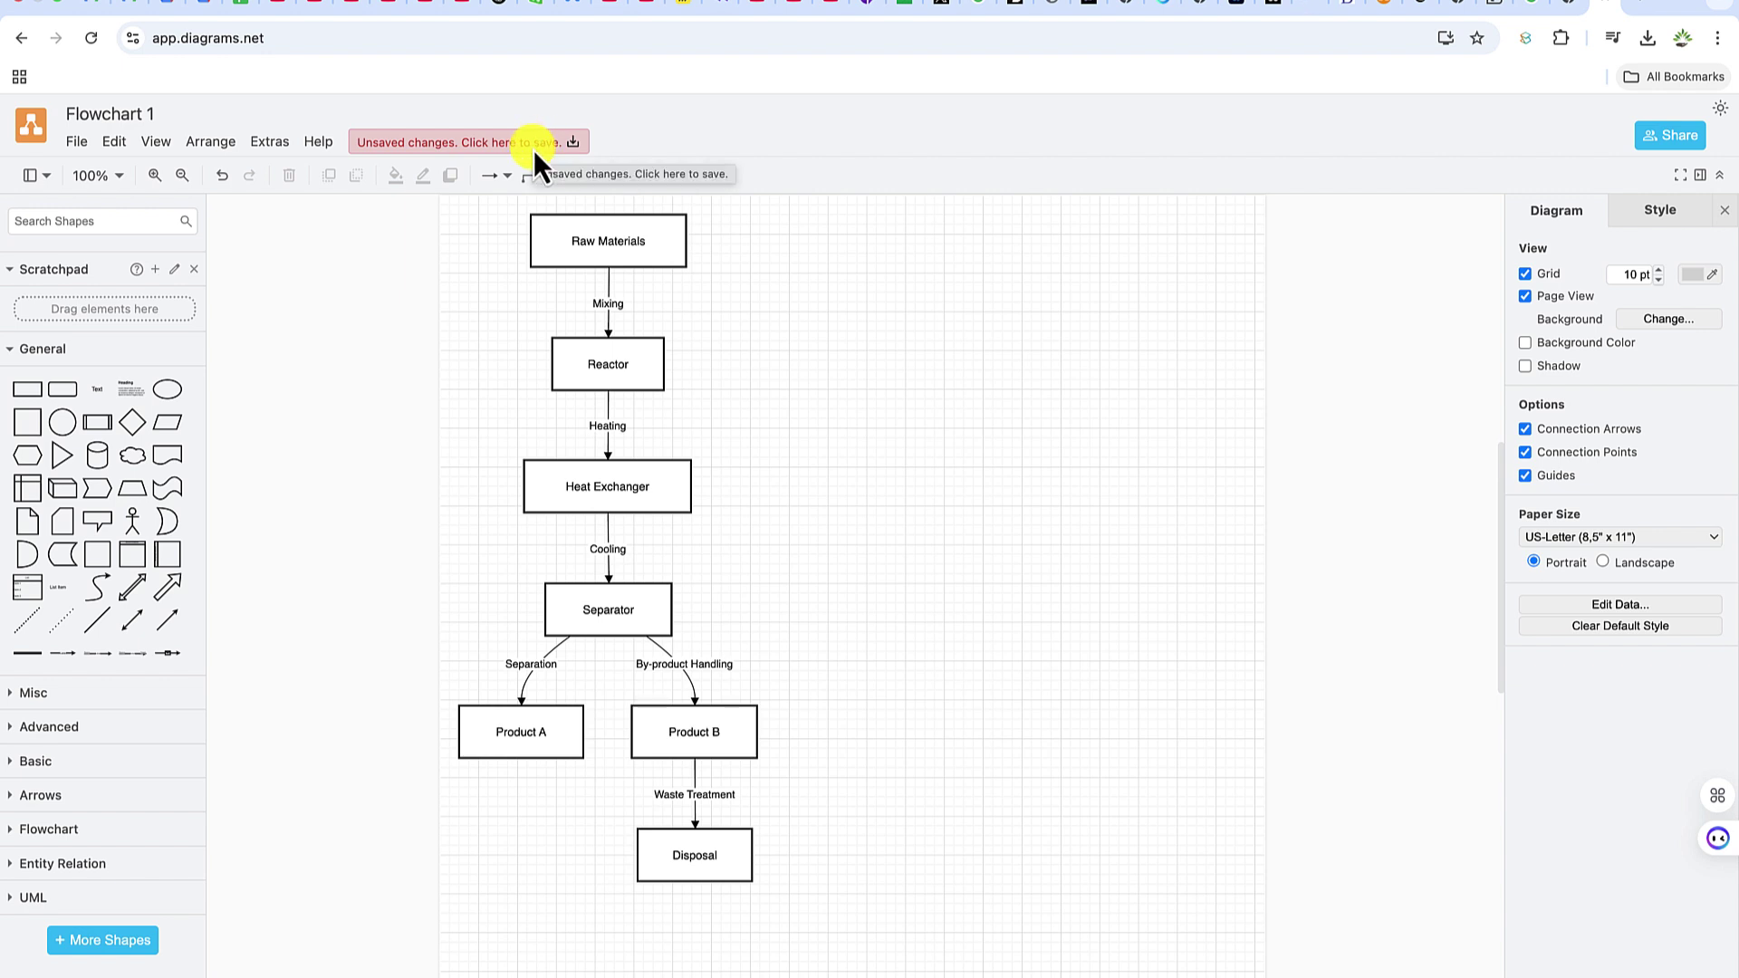
click(640, 369)
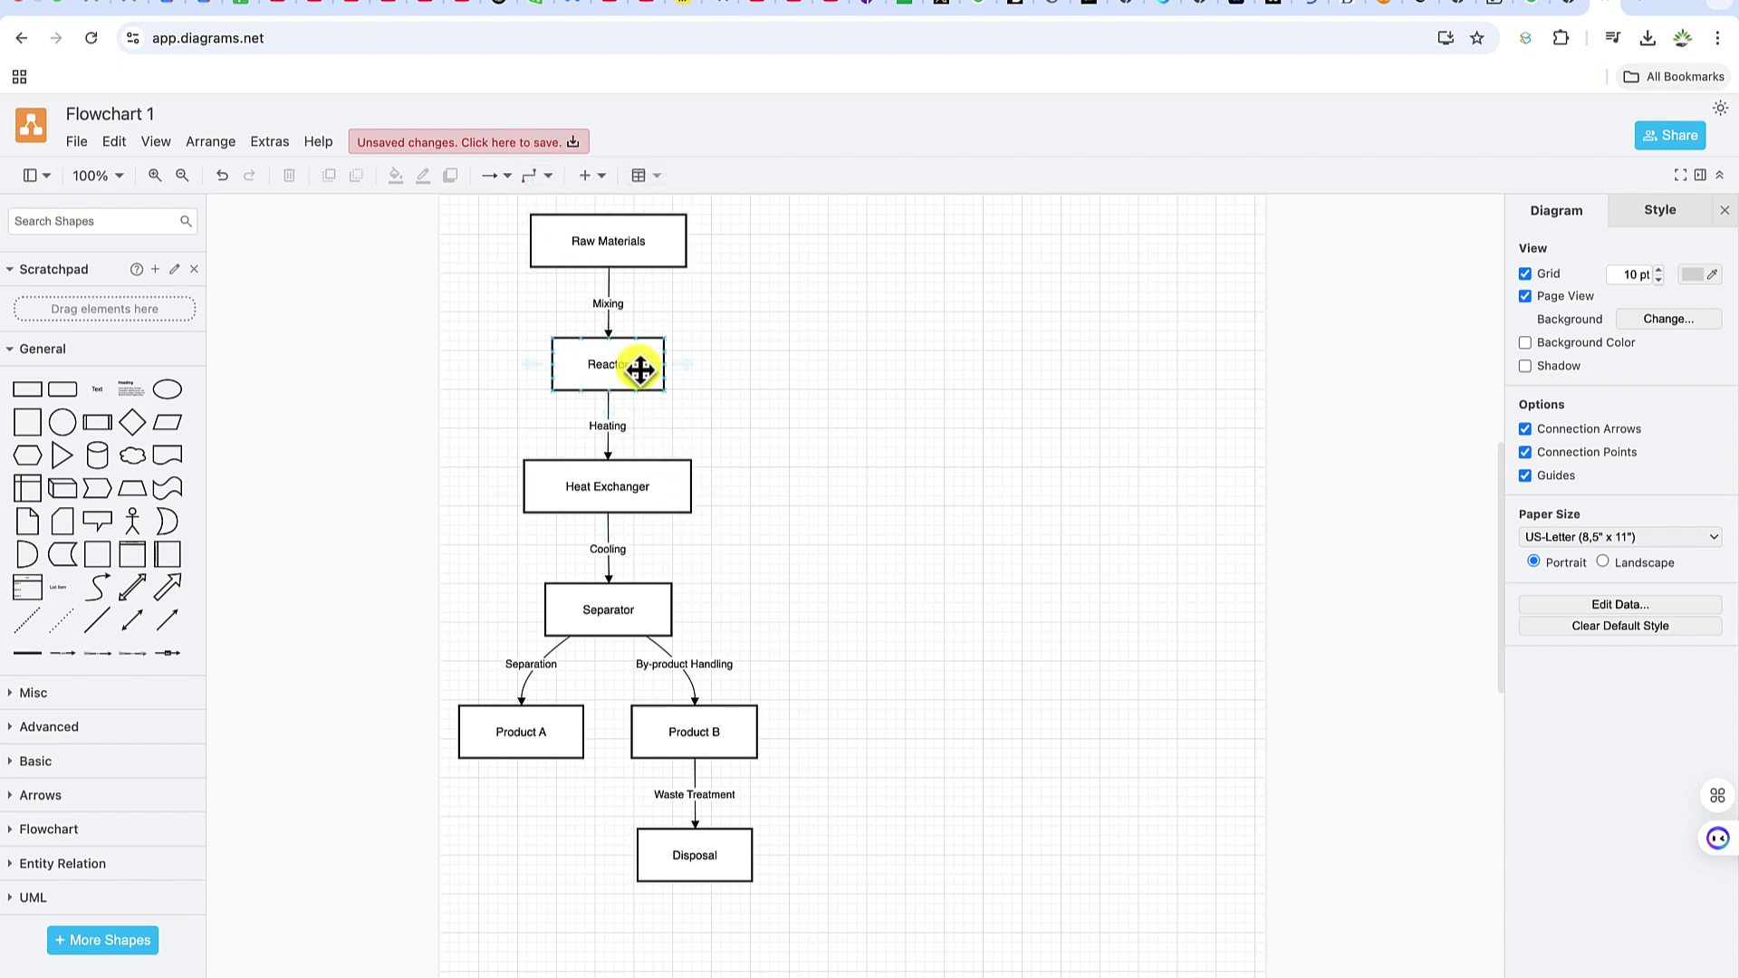
click(619, 238)
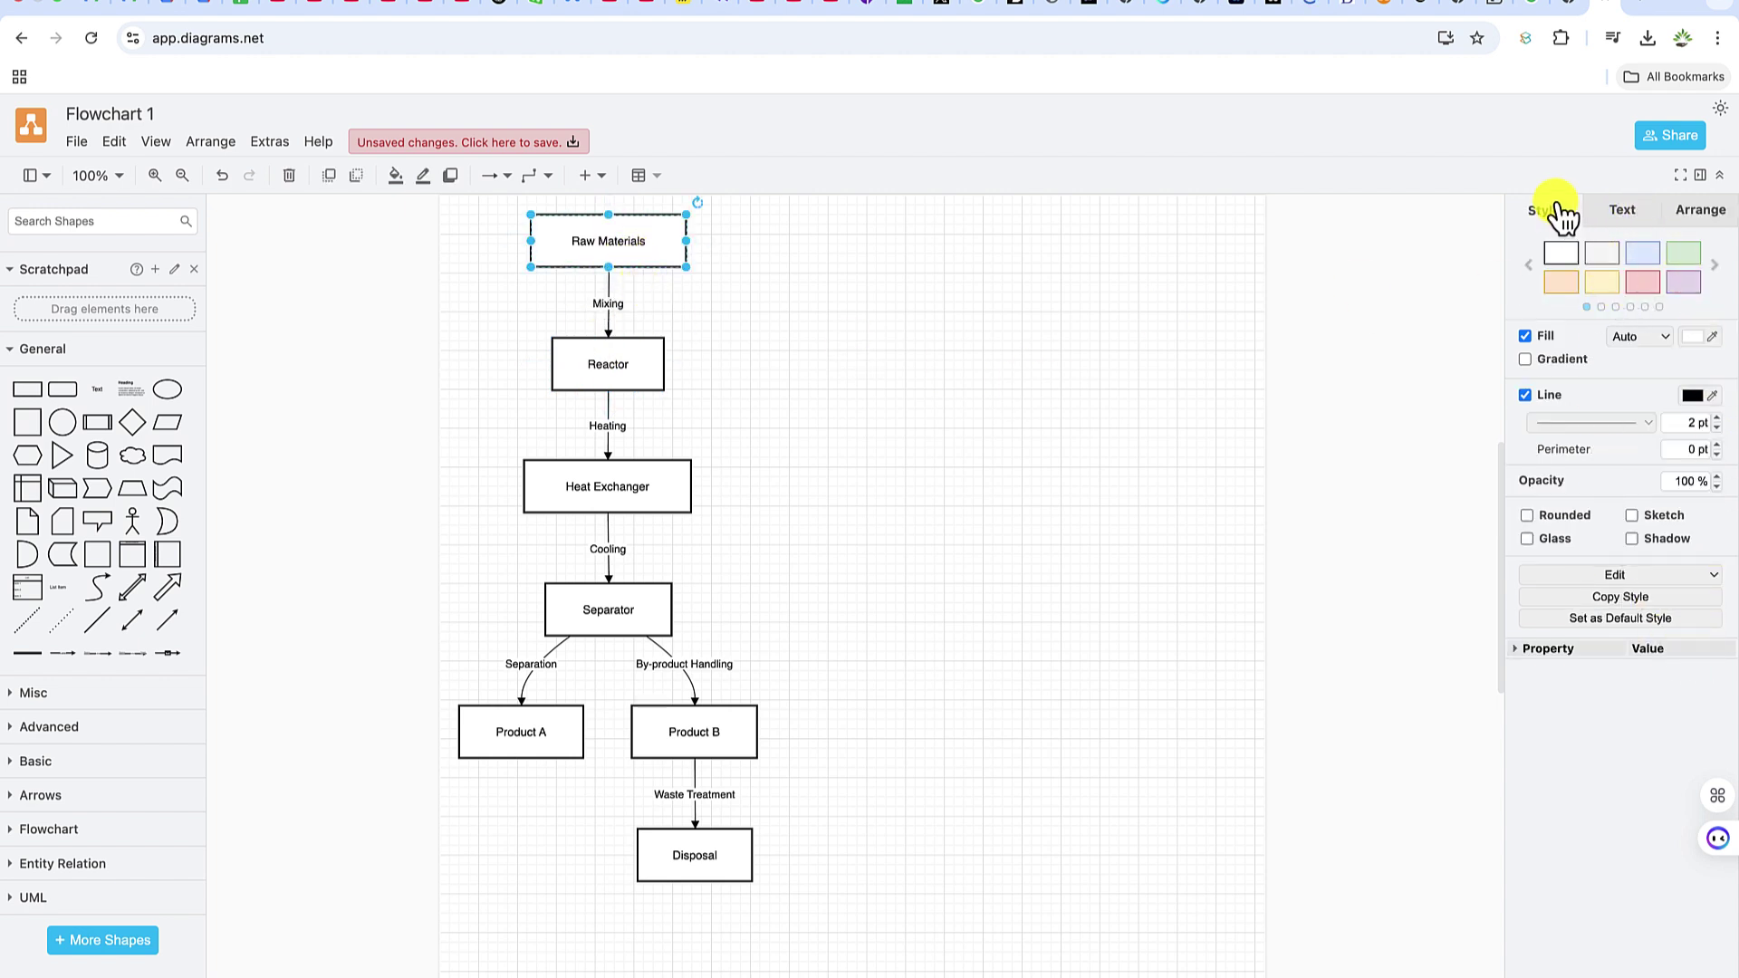
Give Raw Materials a light blue fill and Reactor a pink fill with red outline
click(1620, 217)
click(1696, 217)
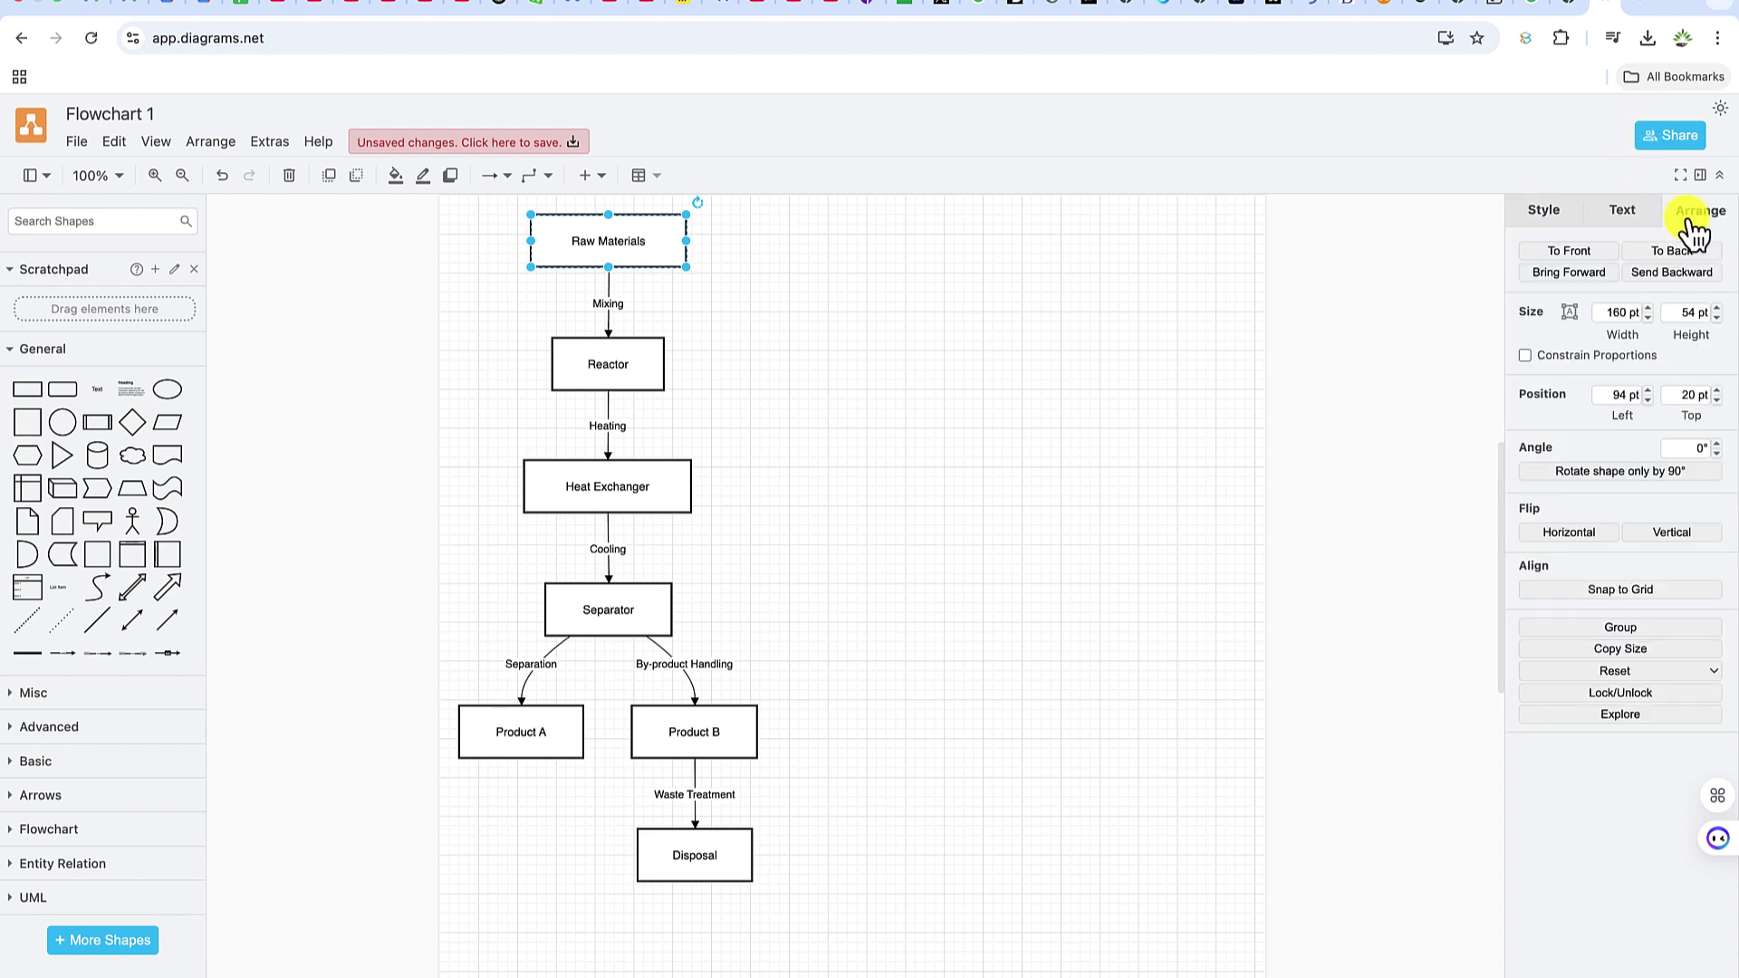
click(1544, 211)
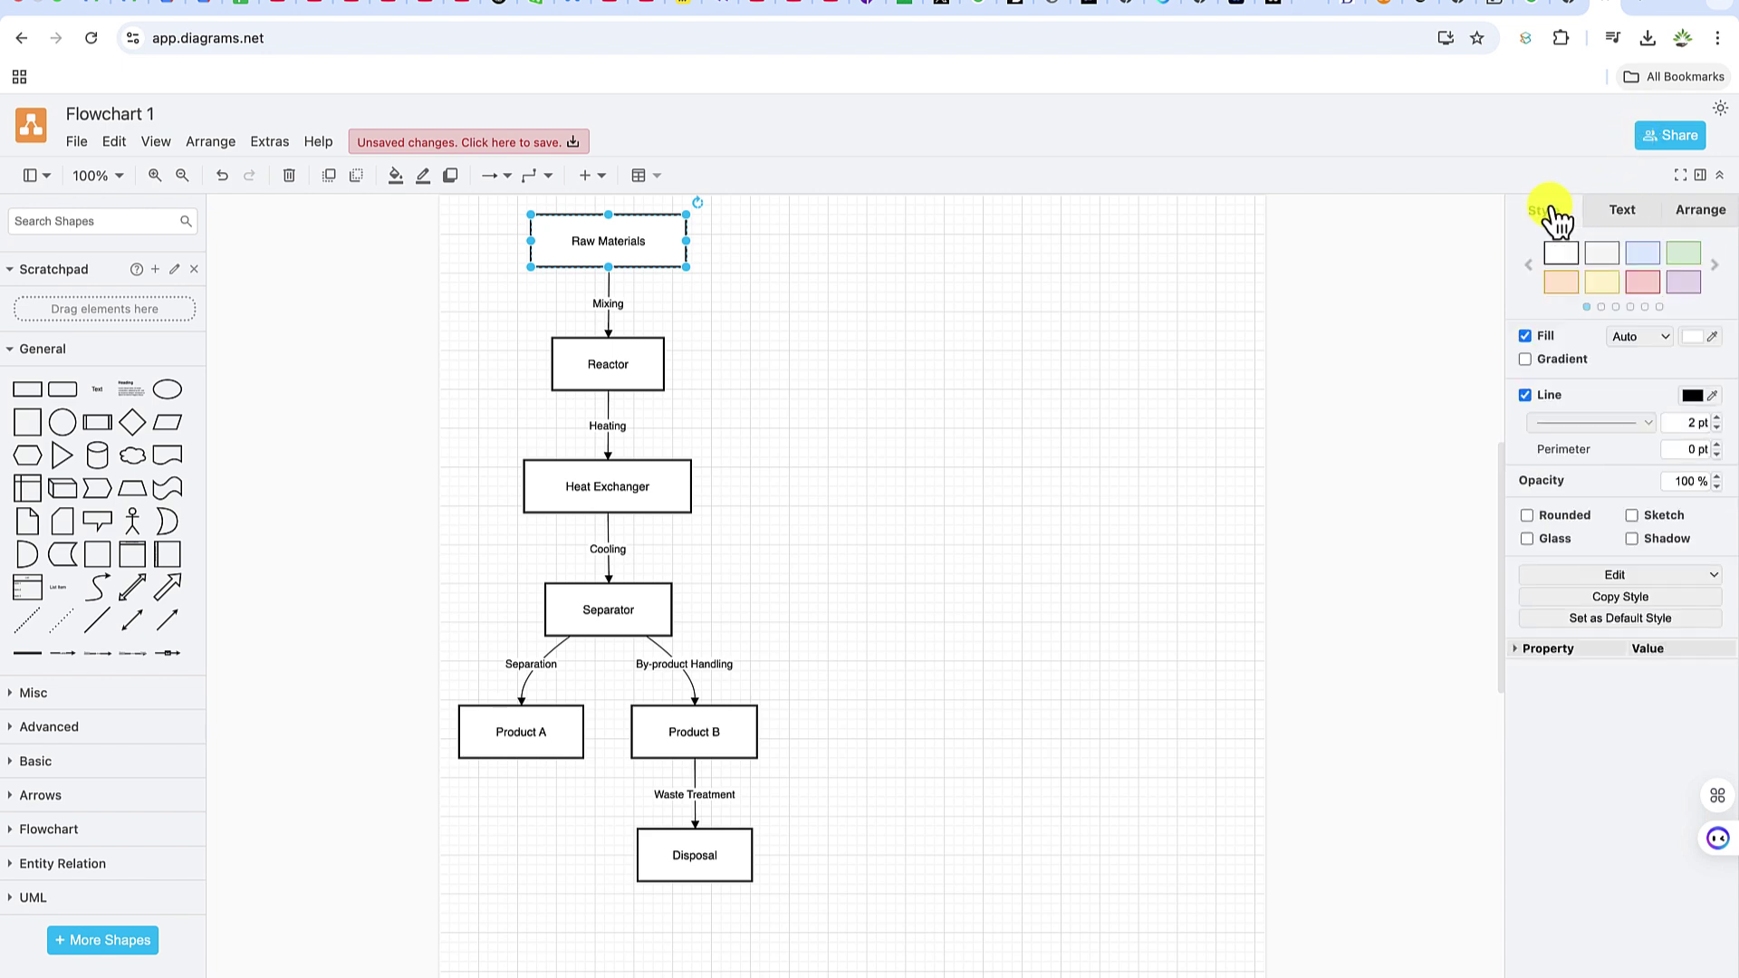
click(1639, 259)
click(623, 379)
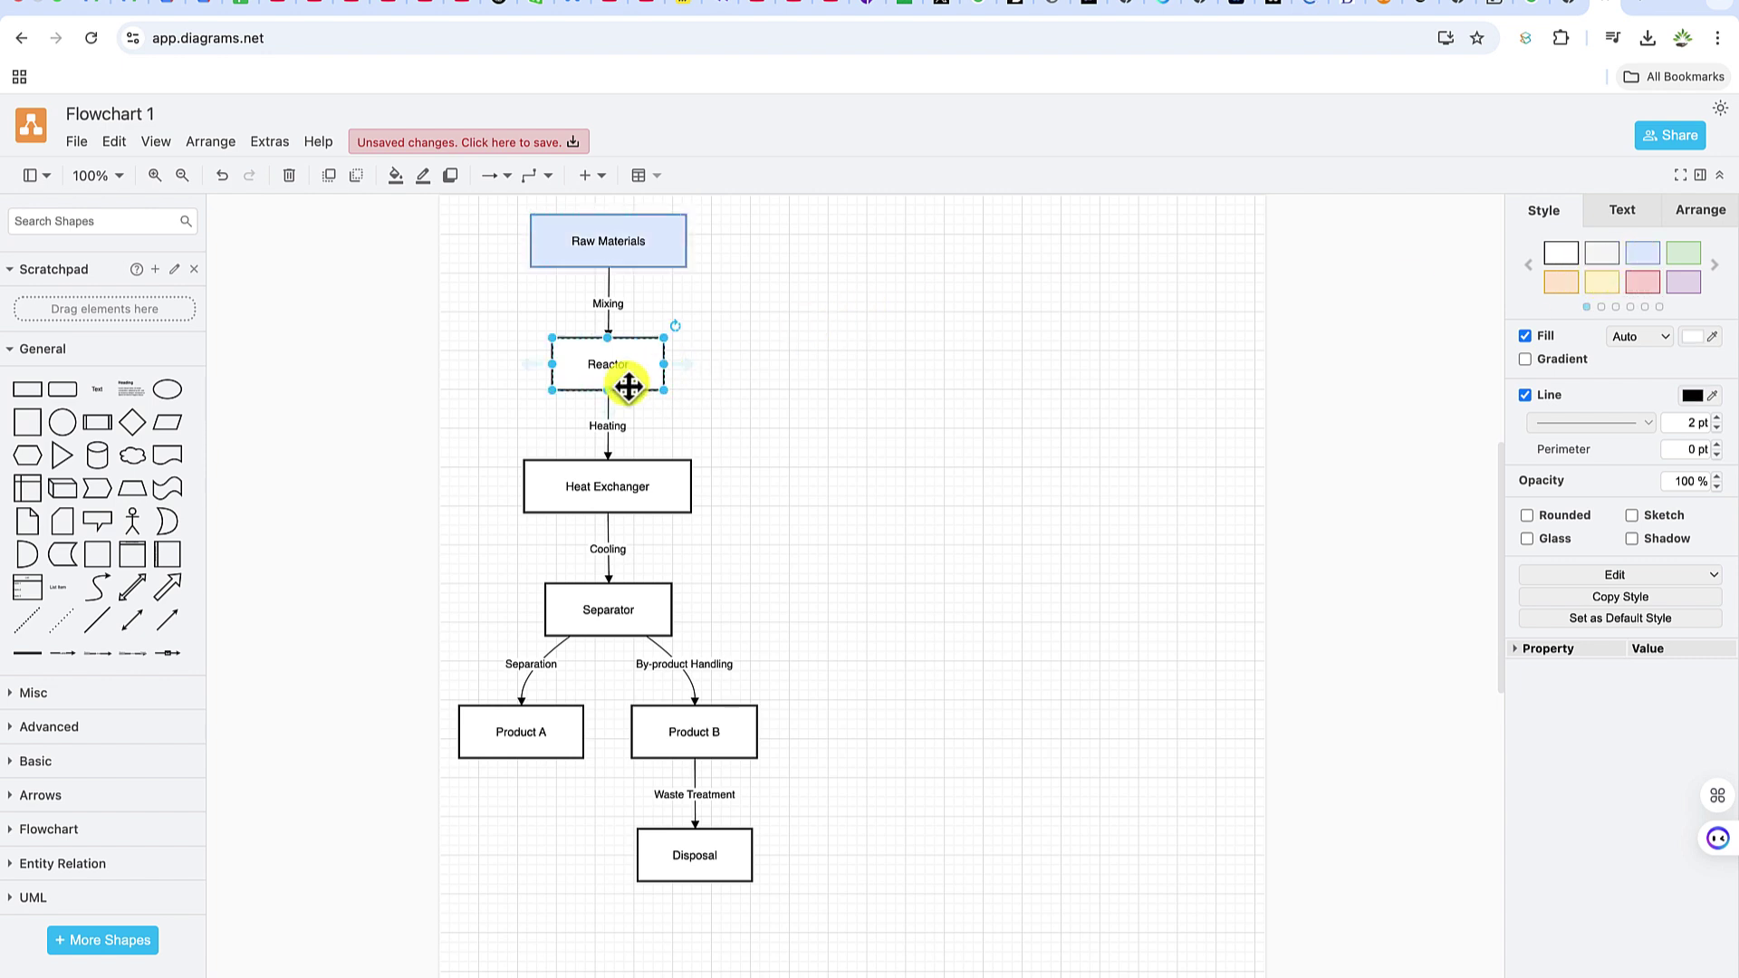
click(1643, 284)
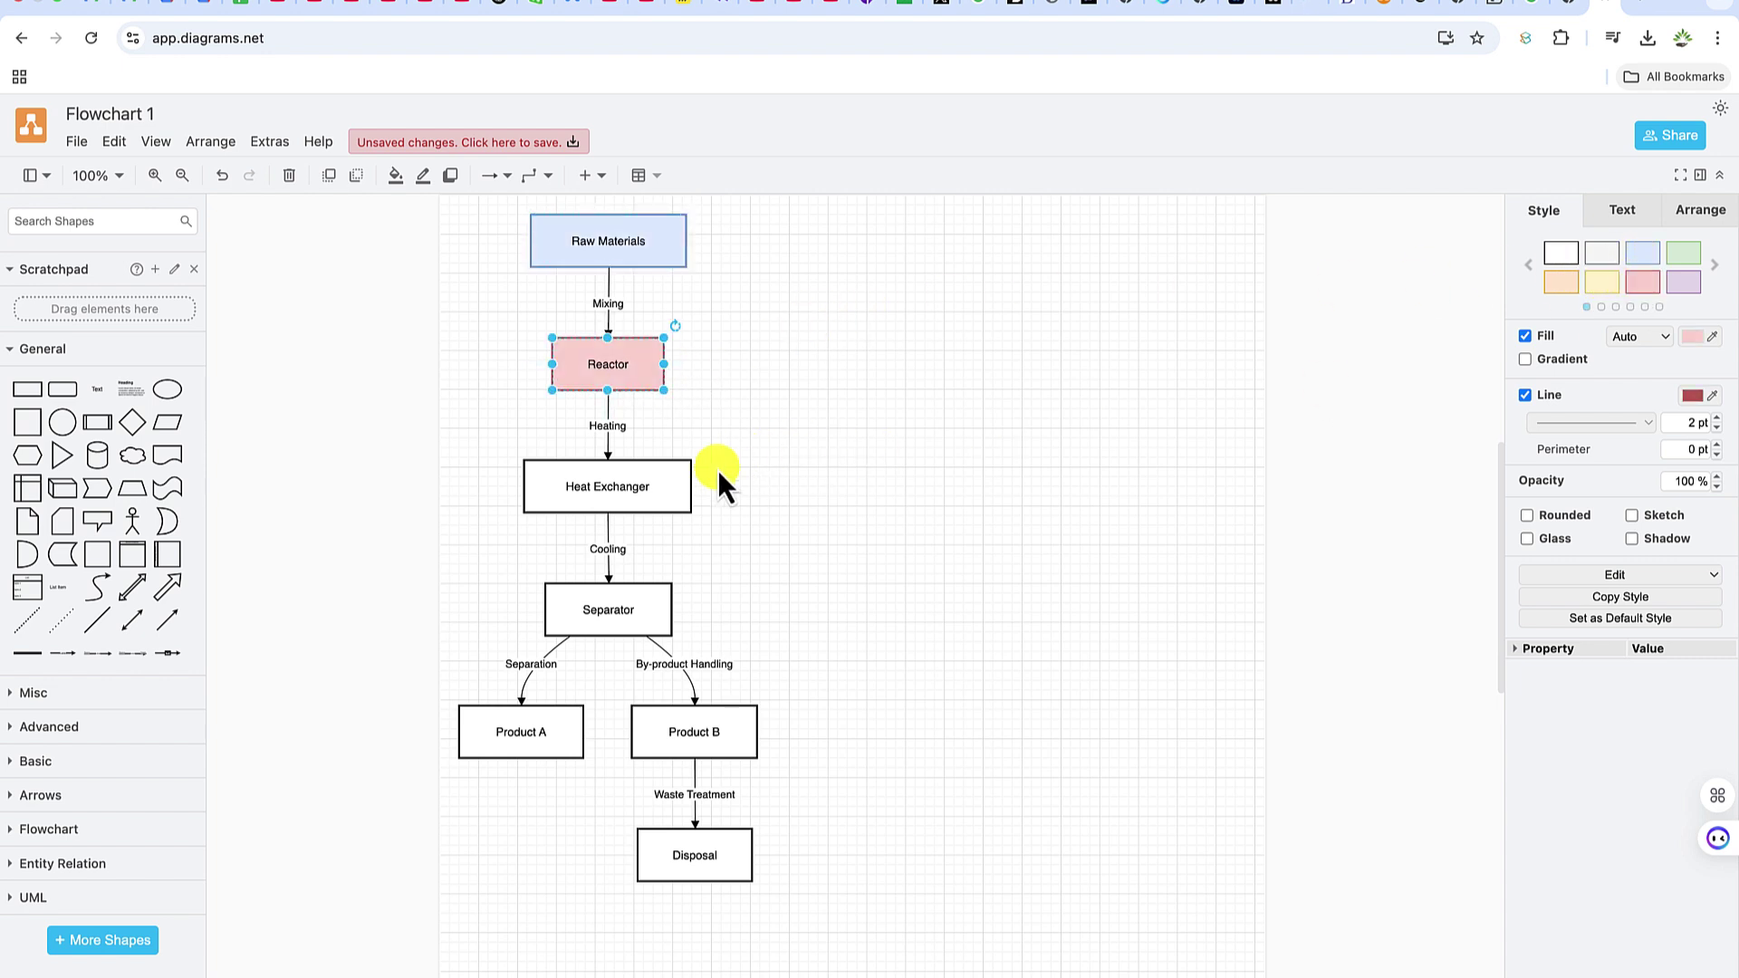
Colour Heat Exchanger yellow, Separator orange and Product A green
click(639, 485)
click(1598, 284)
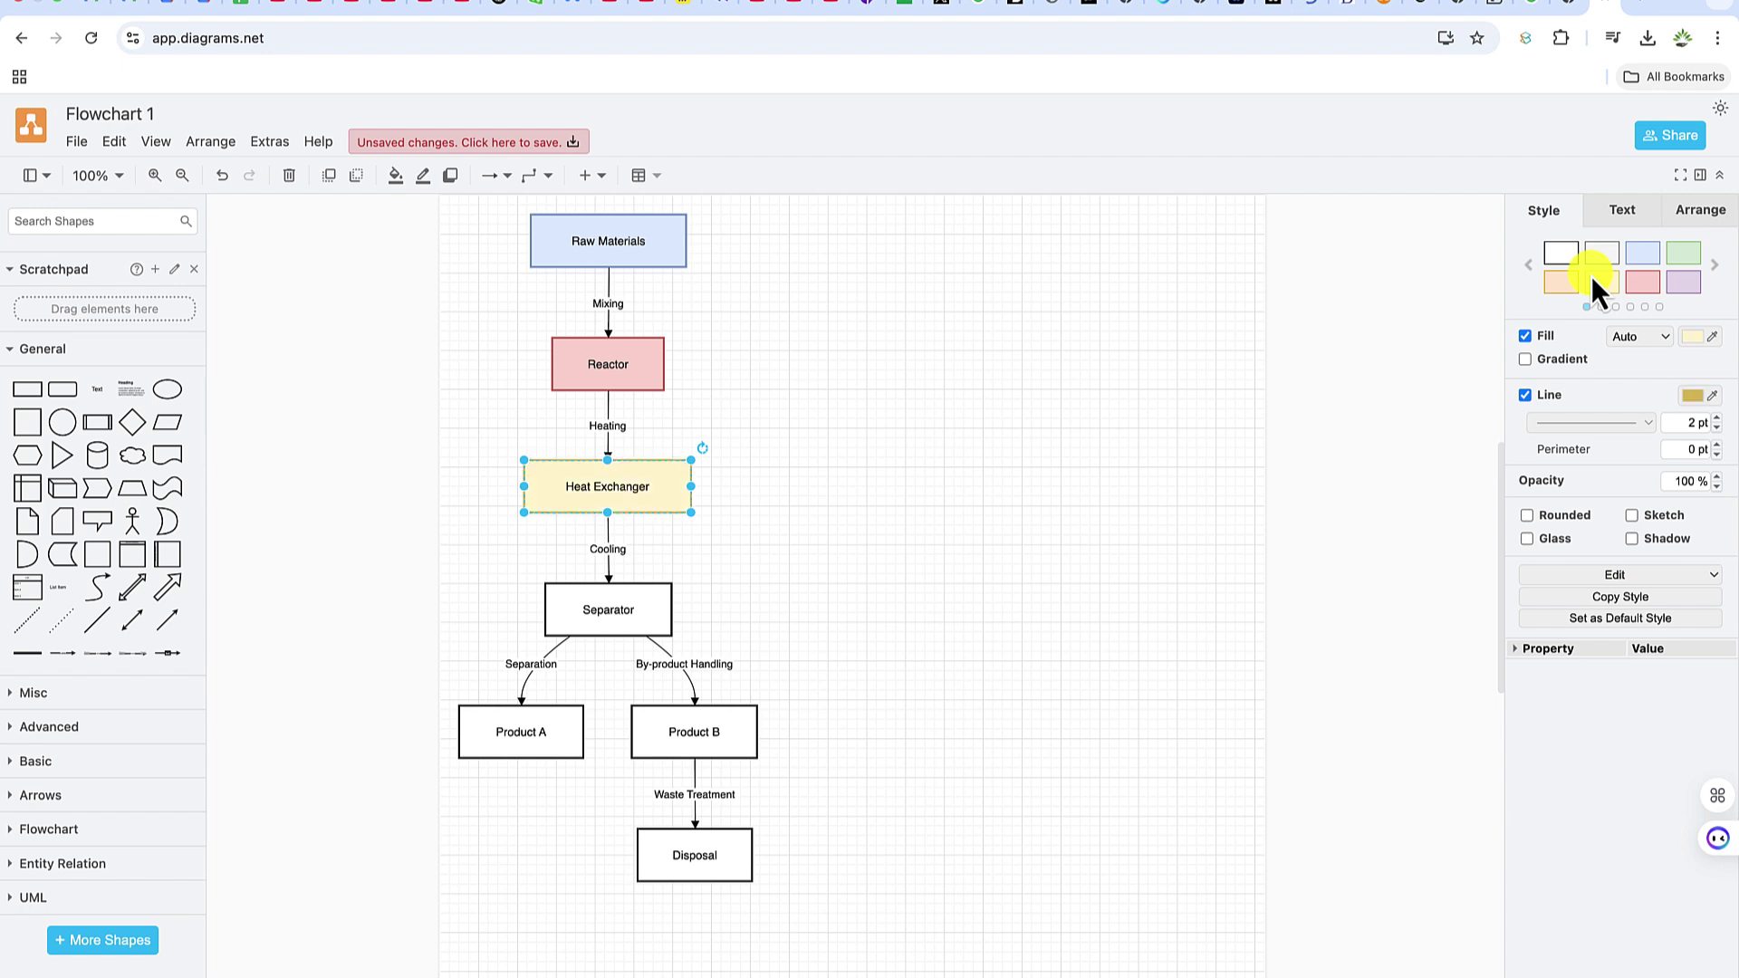
click(595, 598)
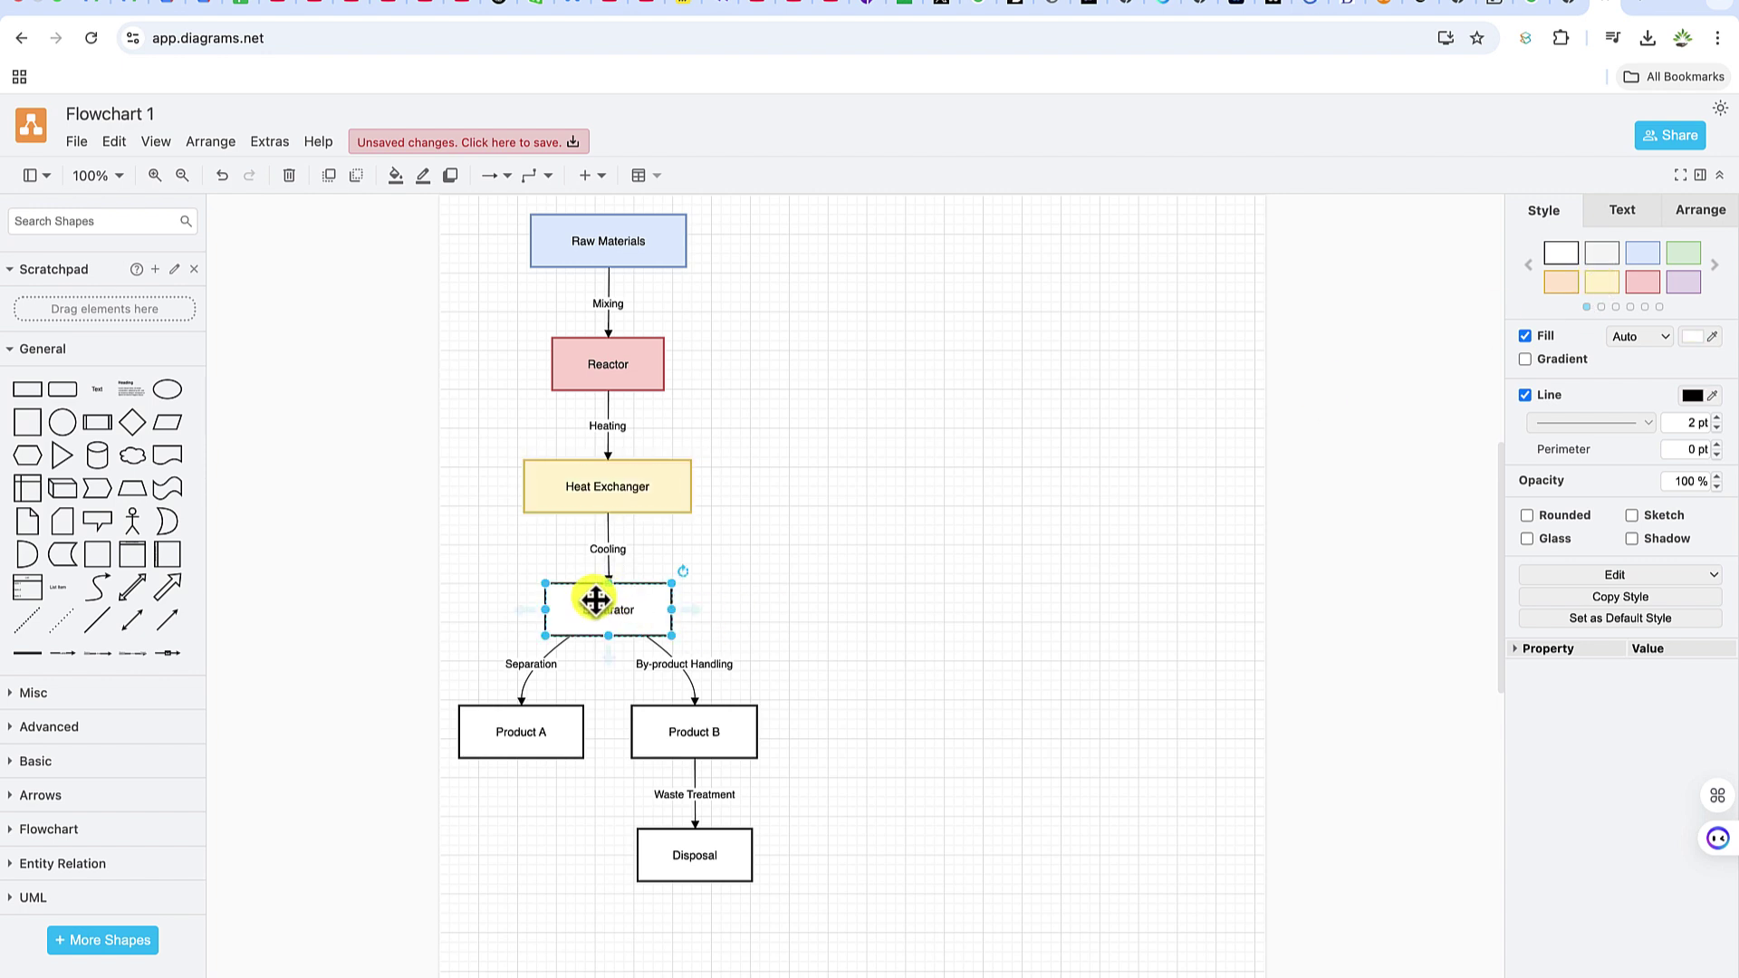
click(1561, 283)
click(505, 731)
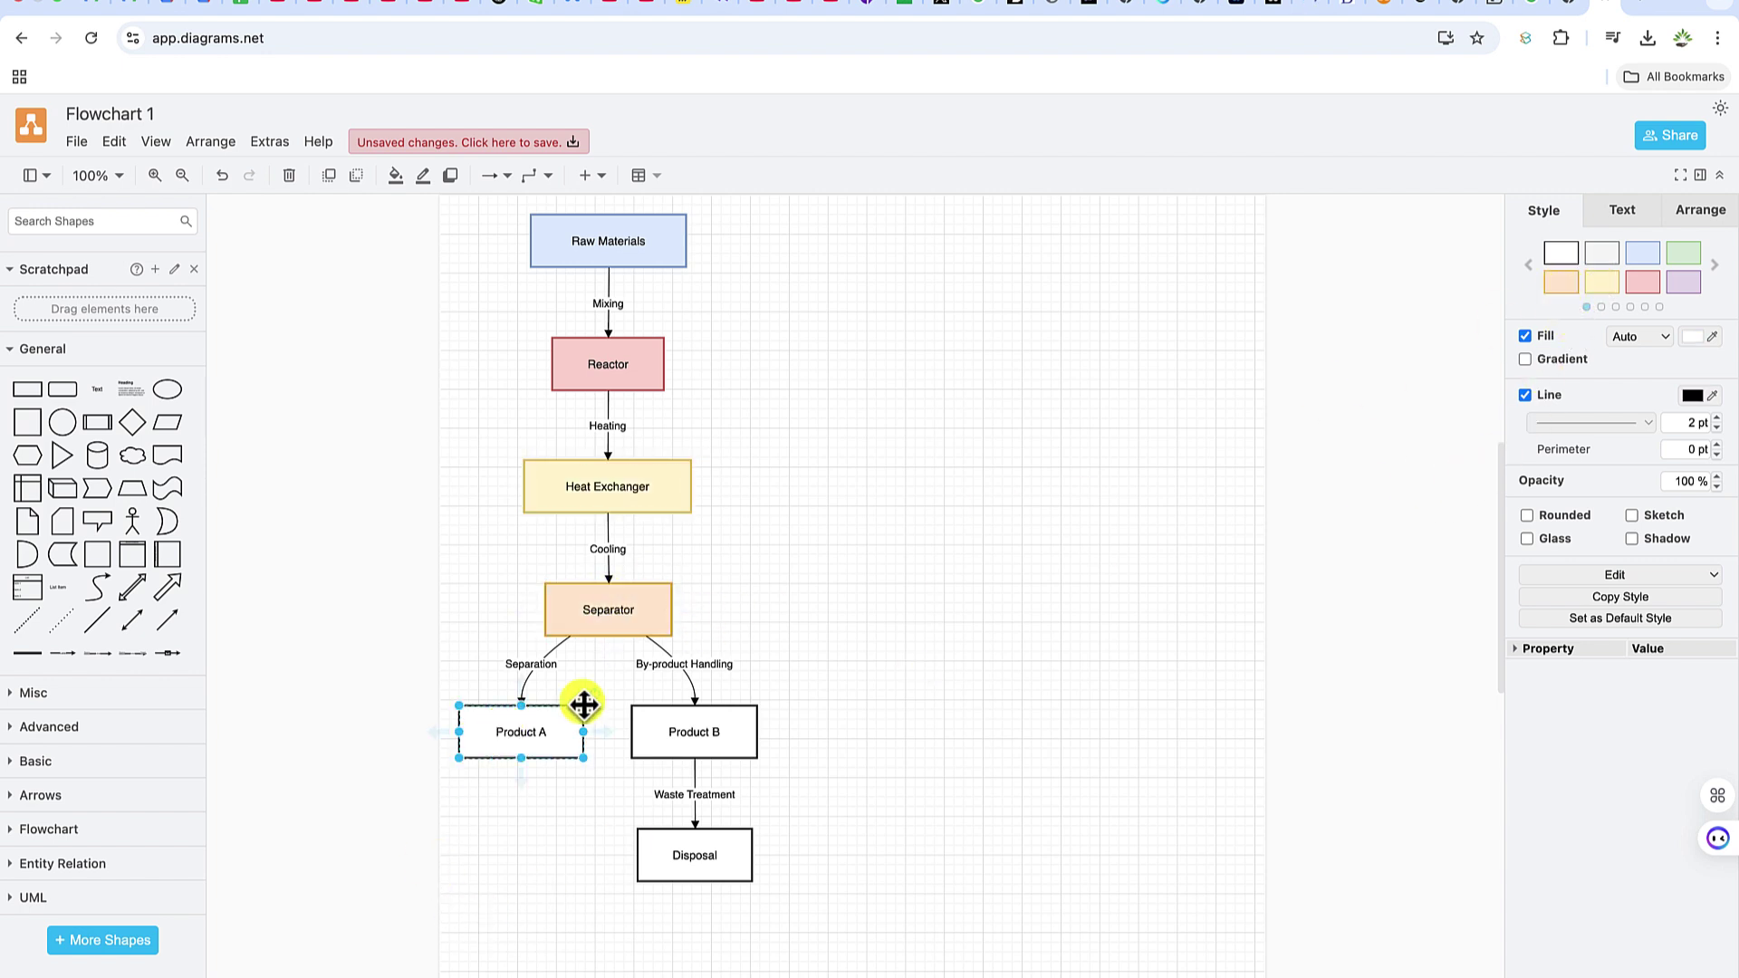
click(1687, 253)
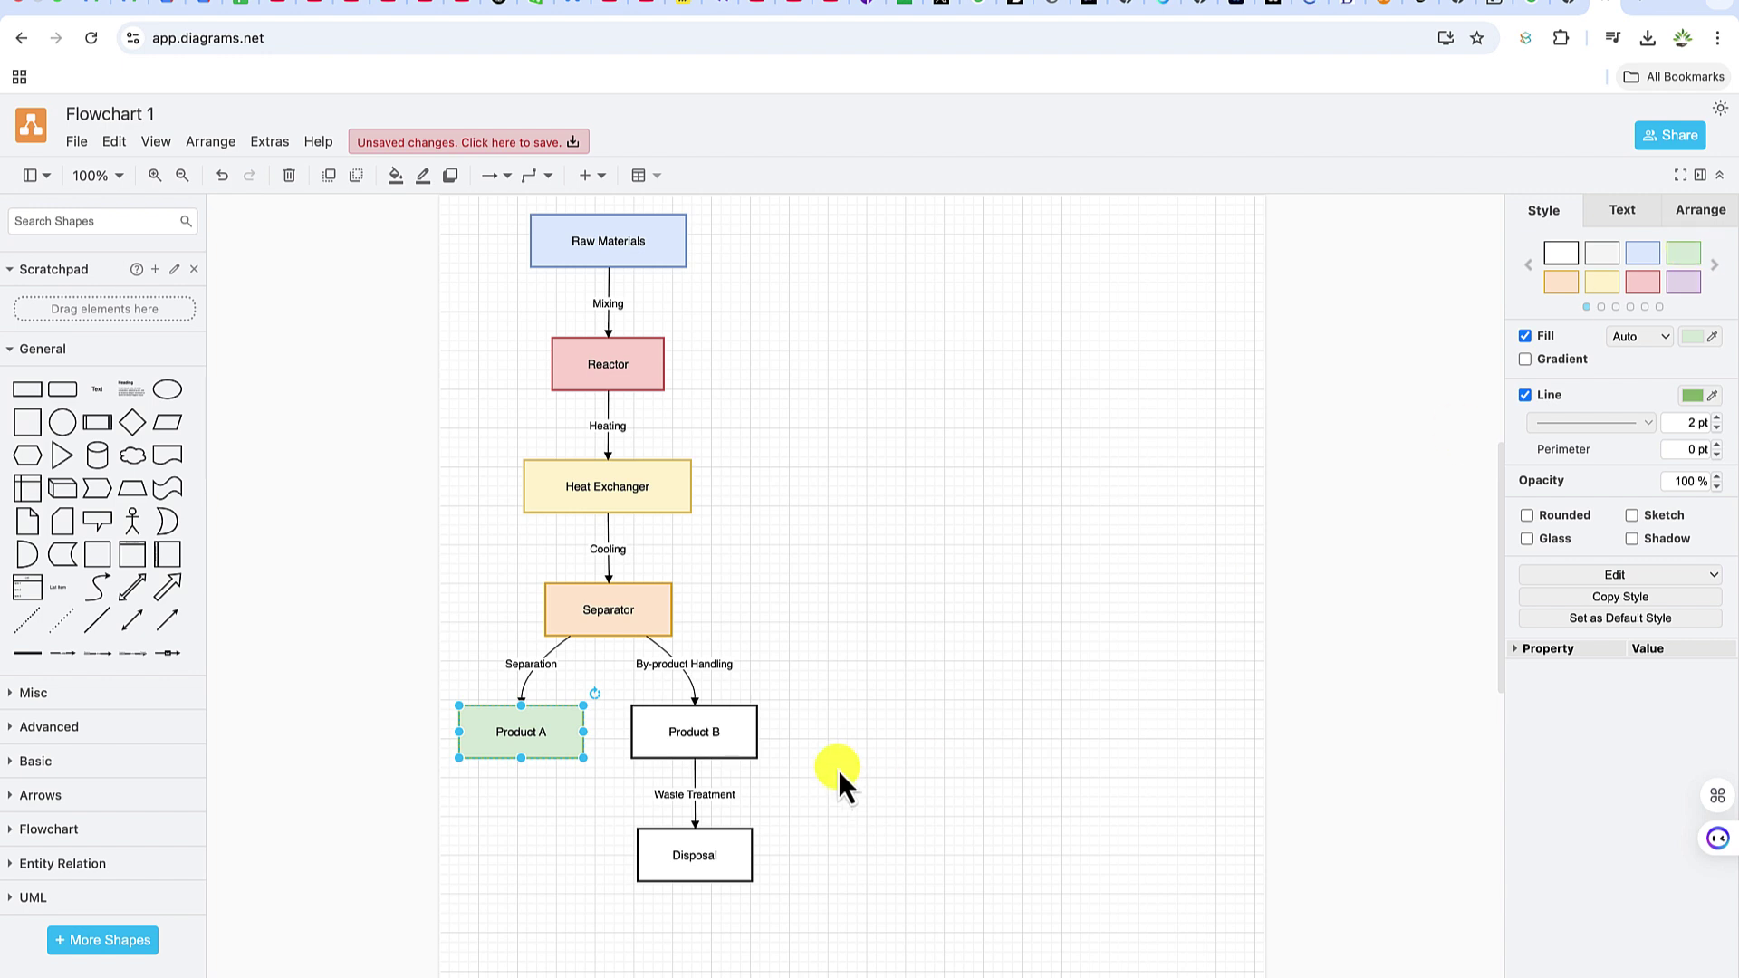
Fill Product B green and Disposal grey with grey outline, then select Heat Exchanger
click(686, 732)
click(1685, 259)
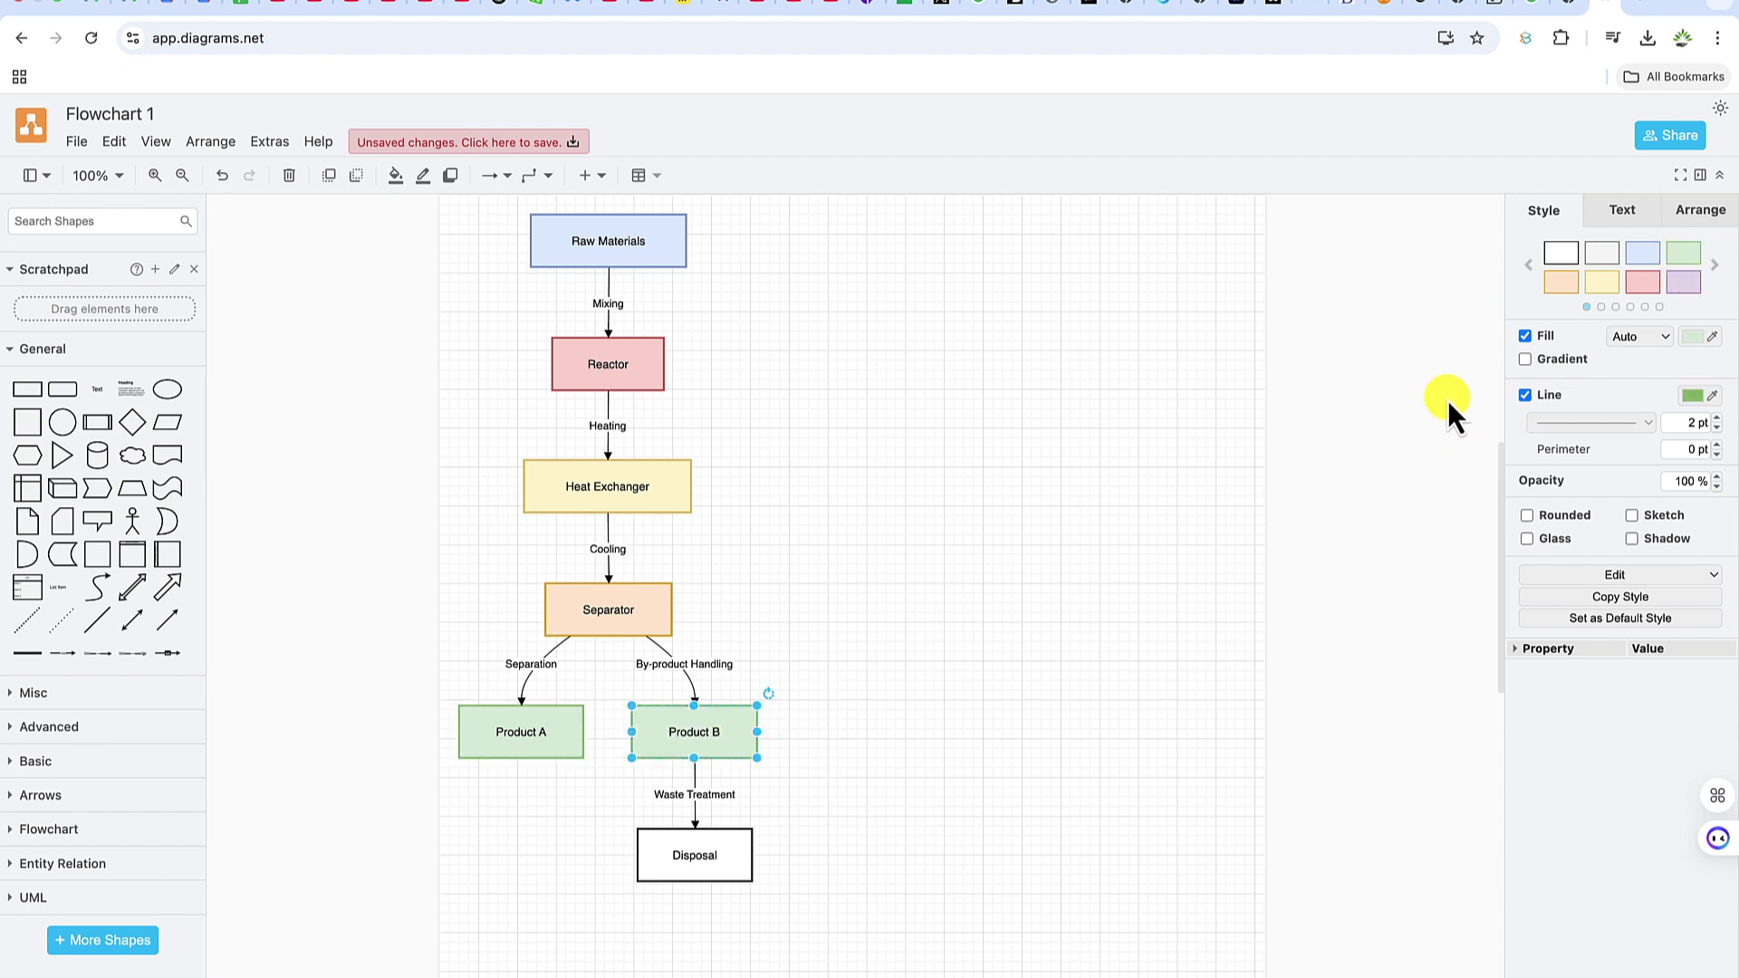
click(718, 856)
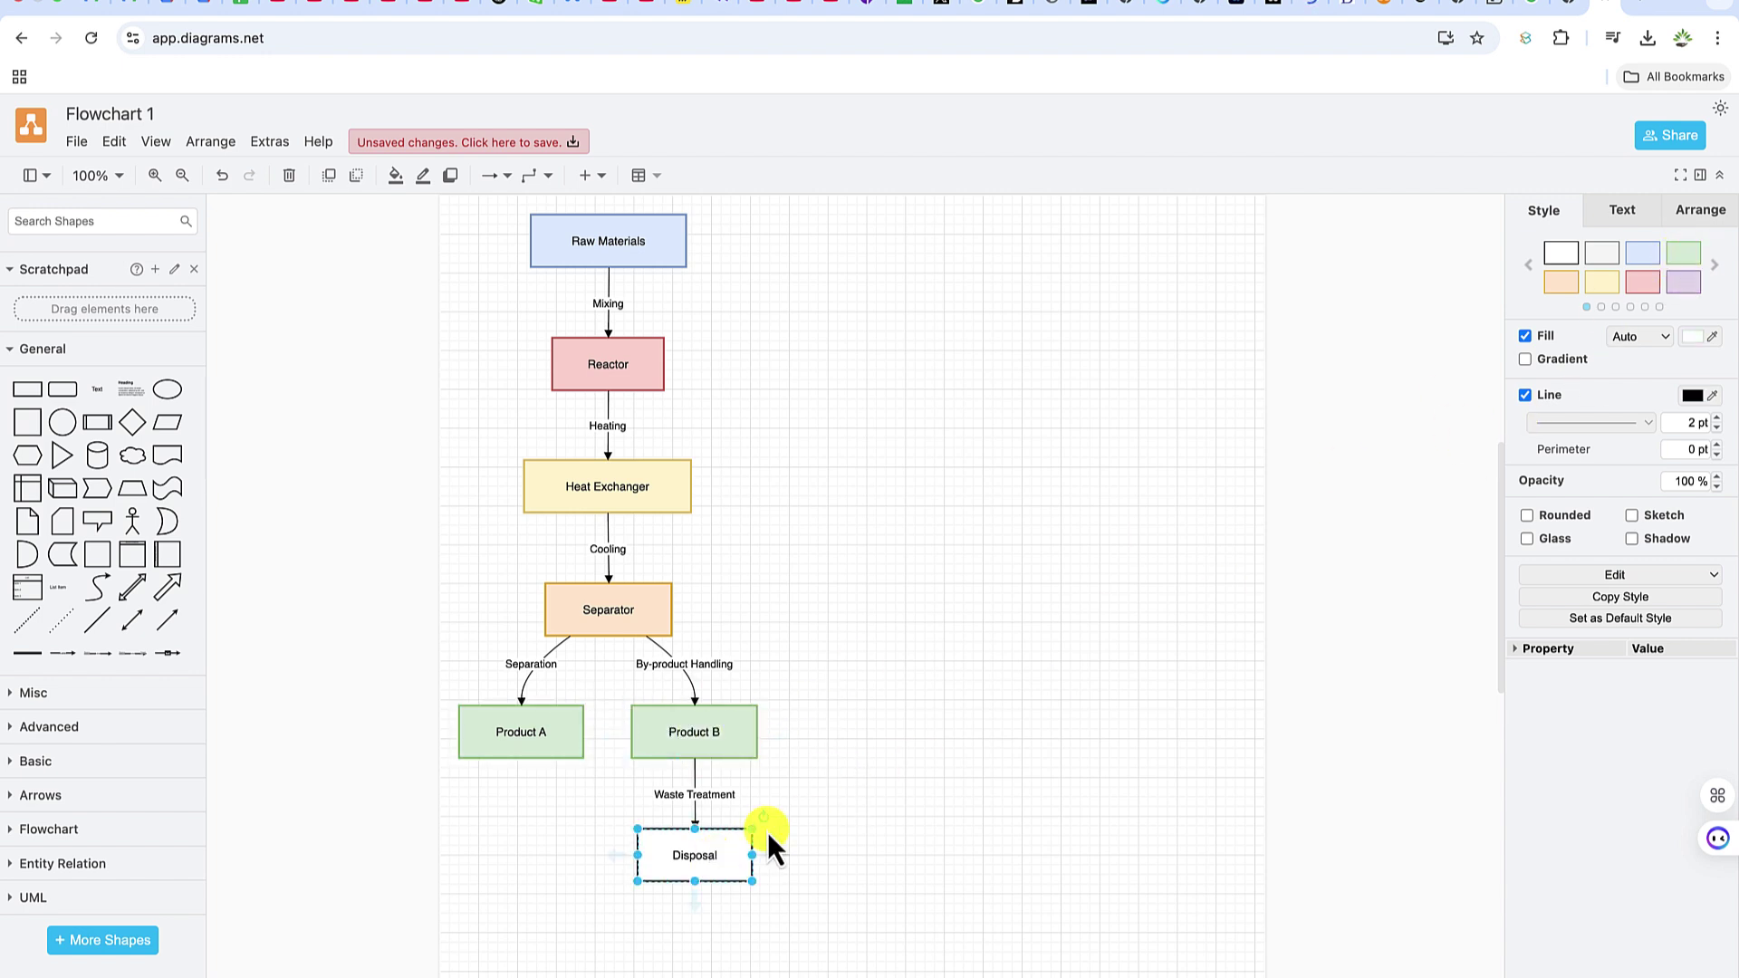
click(1599, 253)
click(1011, 561)
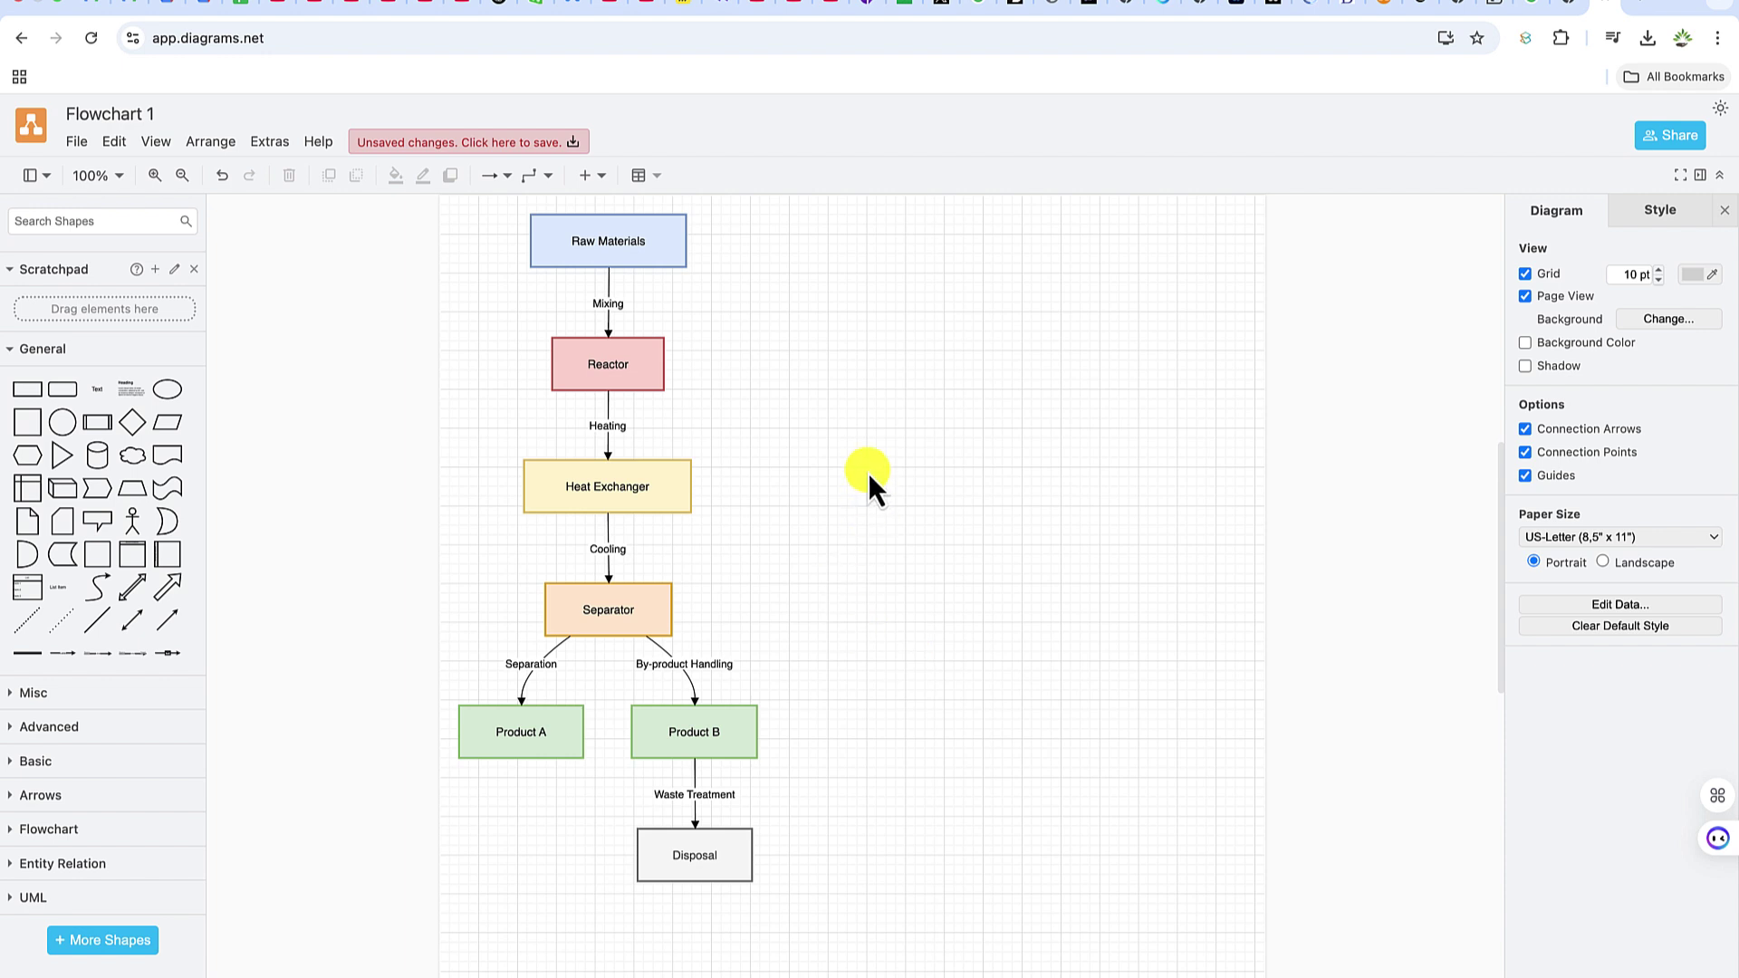
click(609, 493)
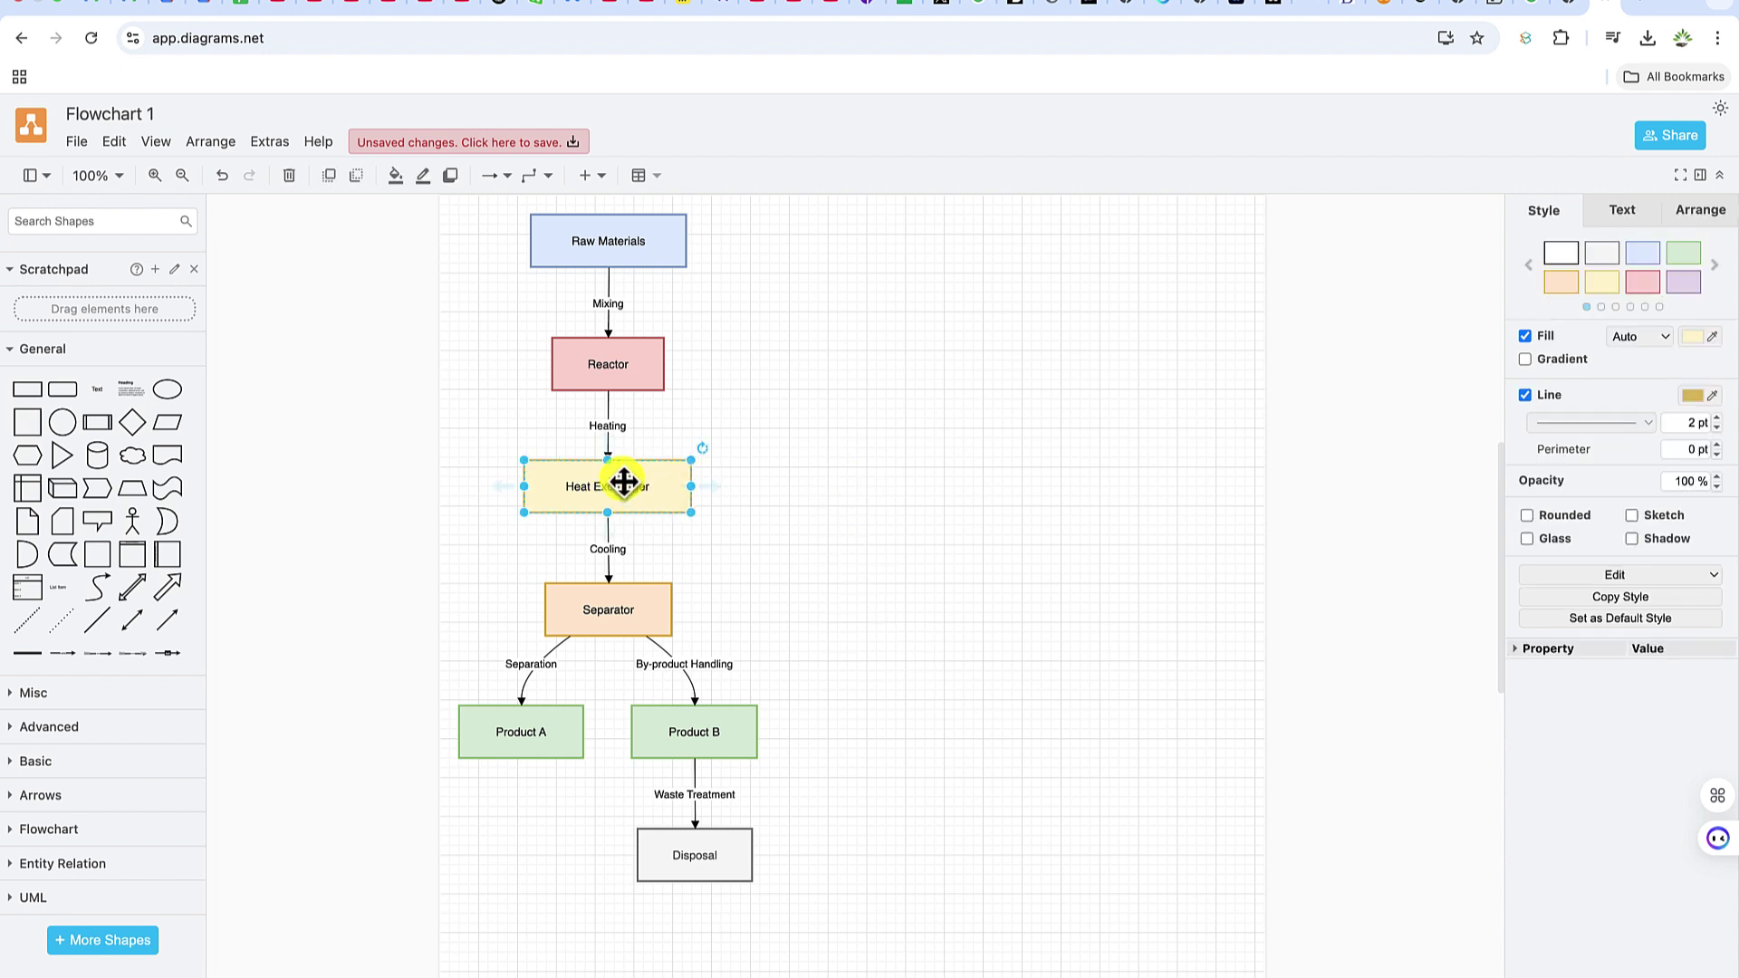
Move the Heat Exchanger box, undo the move, and expand the Misc shape library
drag(623, 482, 776, 458)
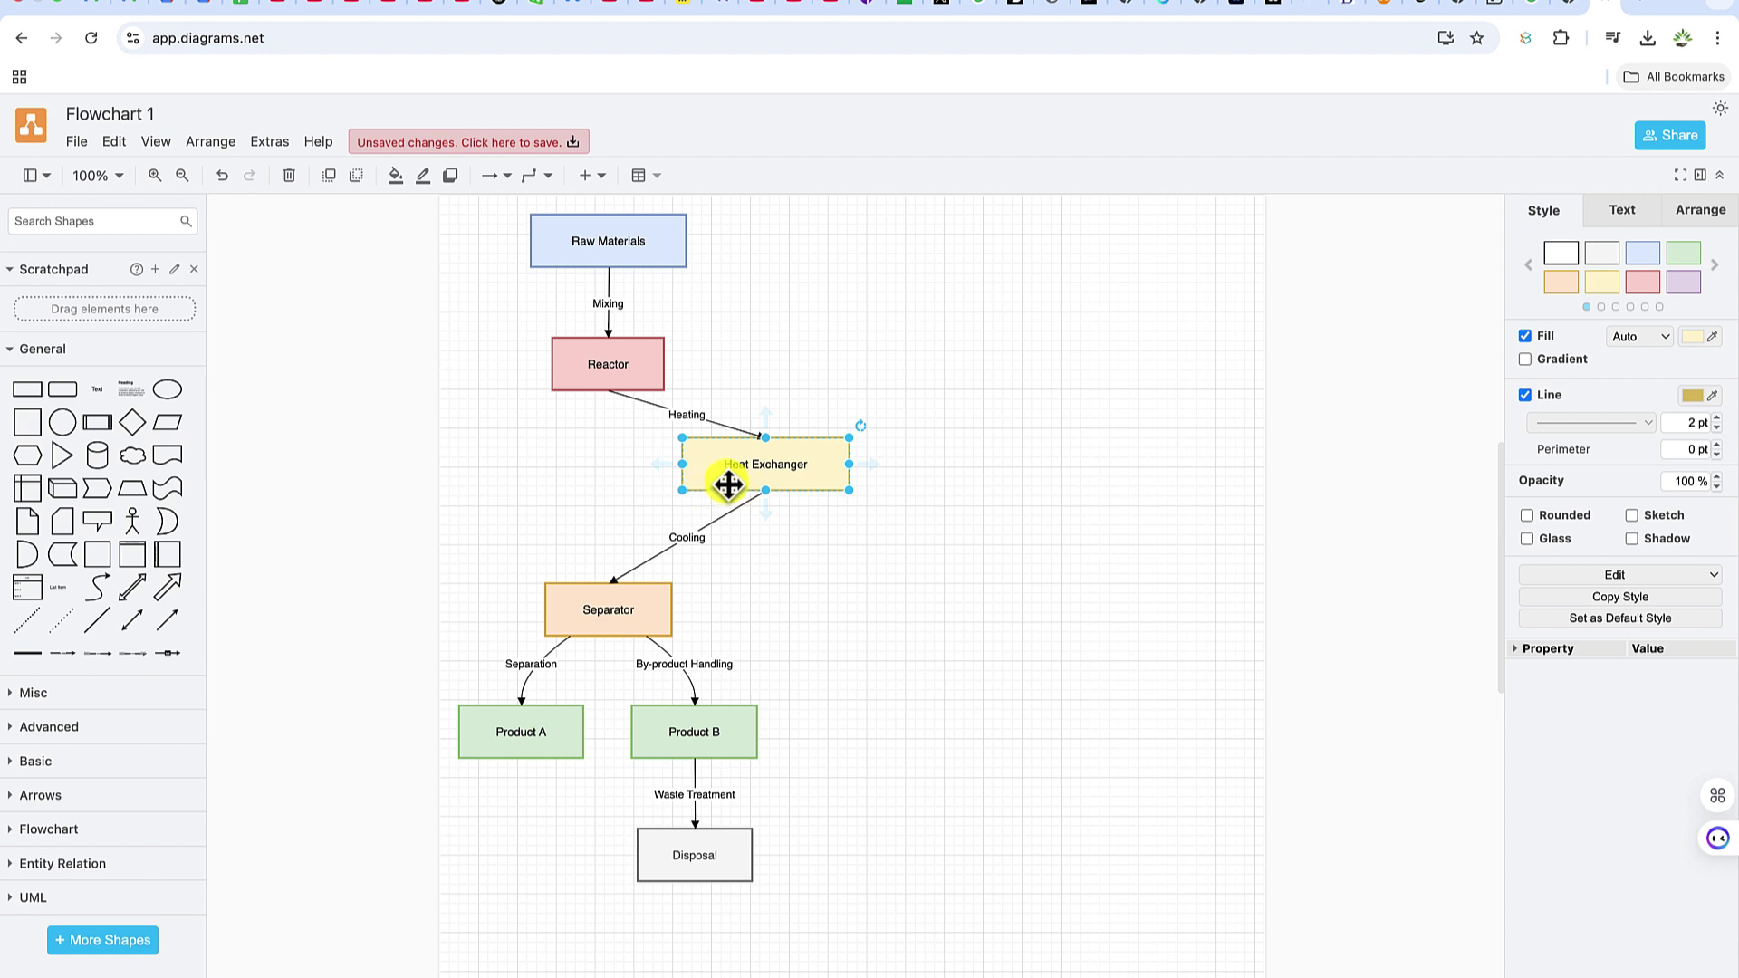
key(ctrl+z)
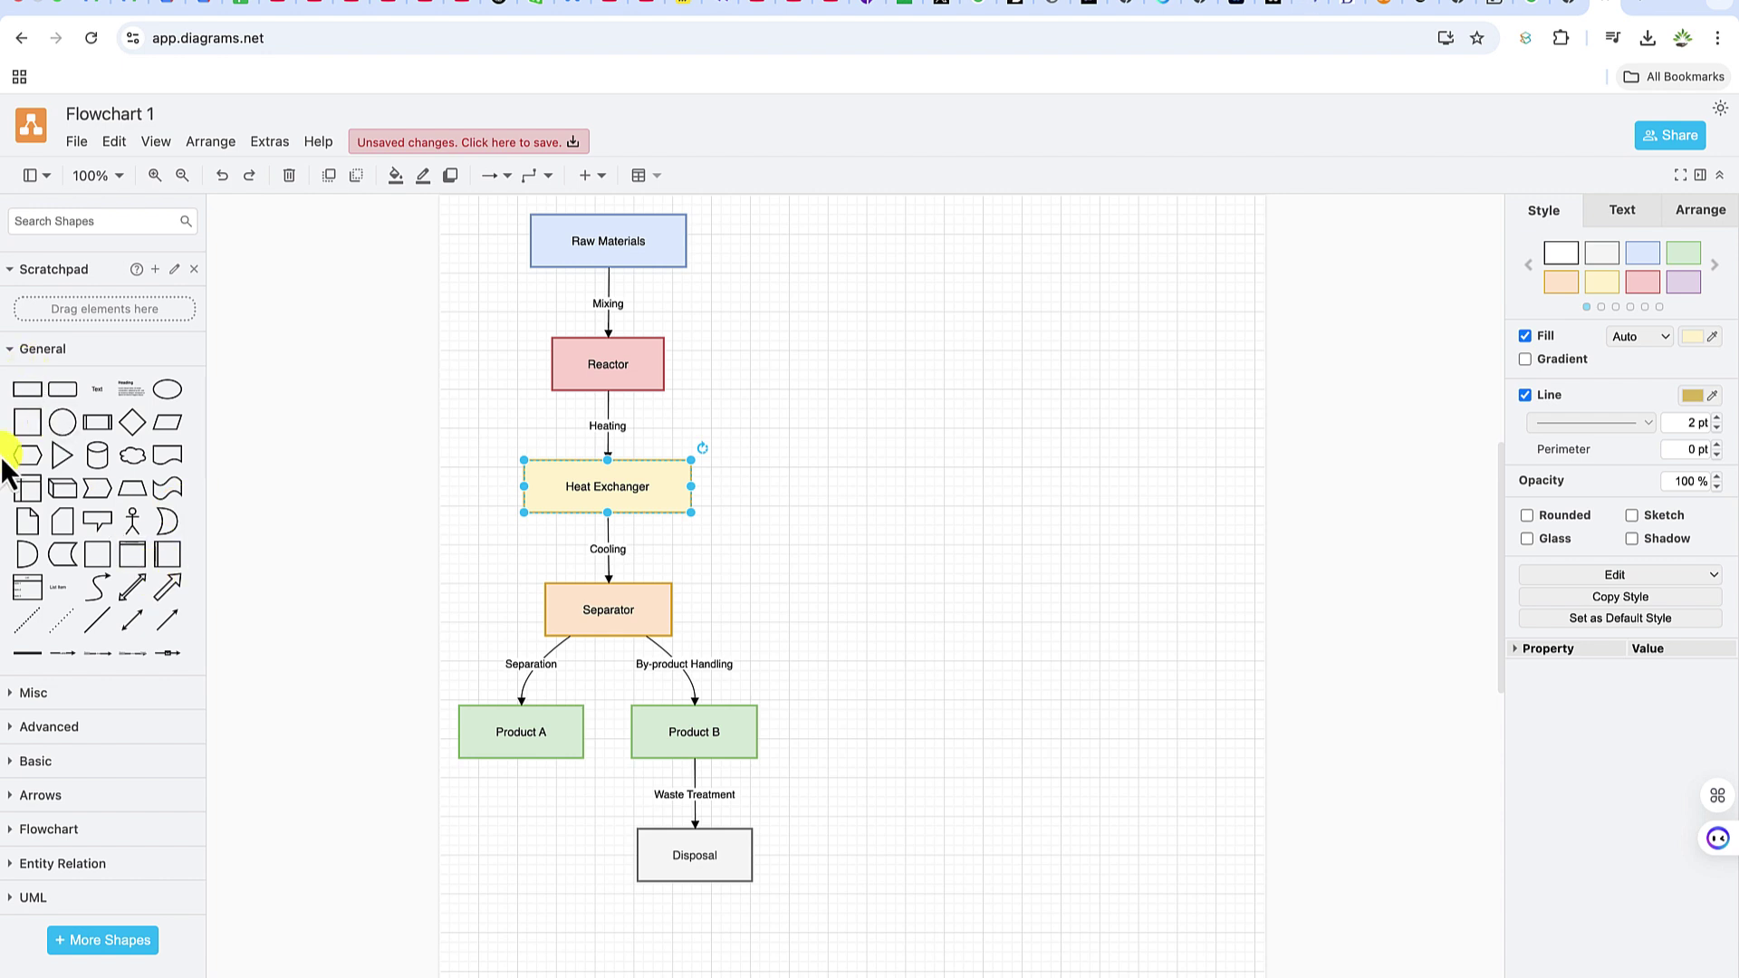
click(68, 700)
scroll(98, 822, down, 5)
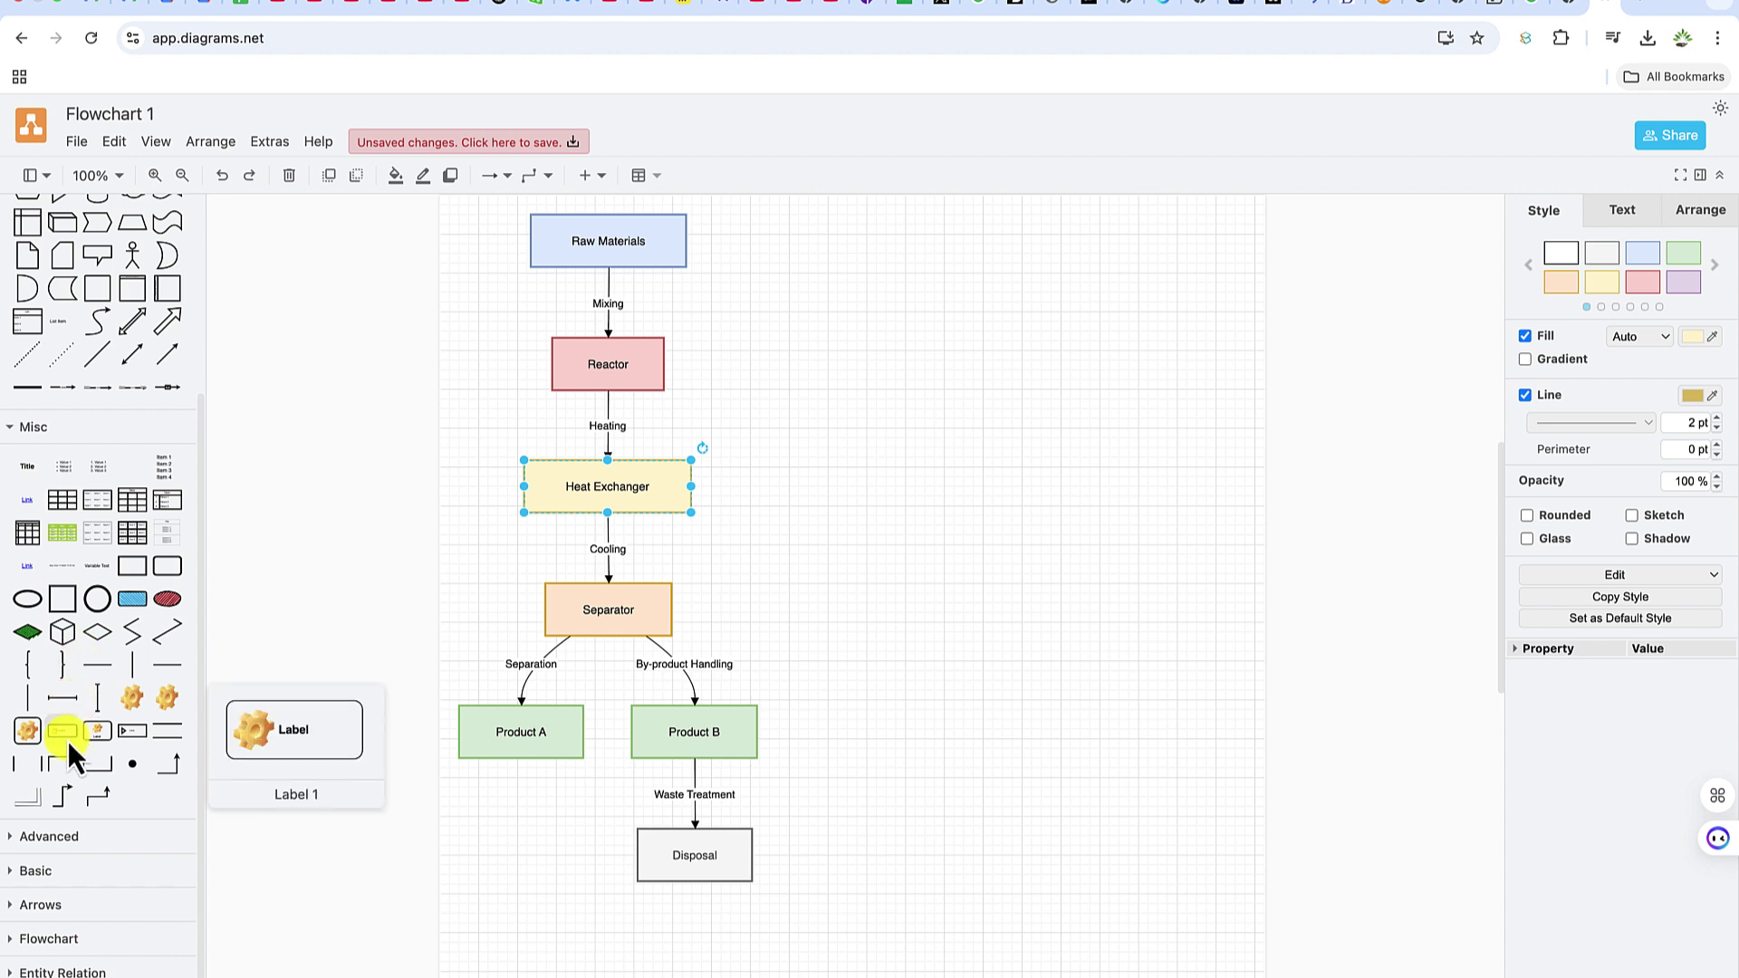
mouse_move(78, 797)
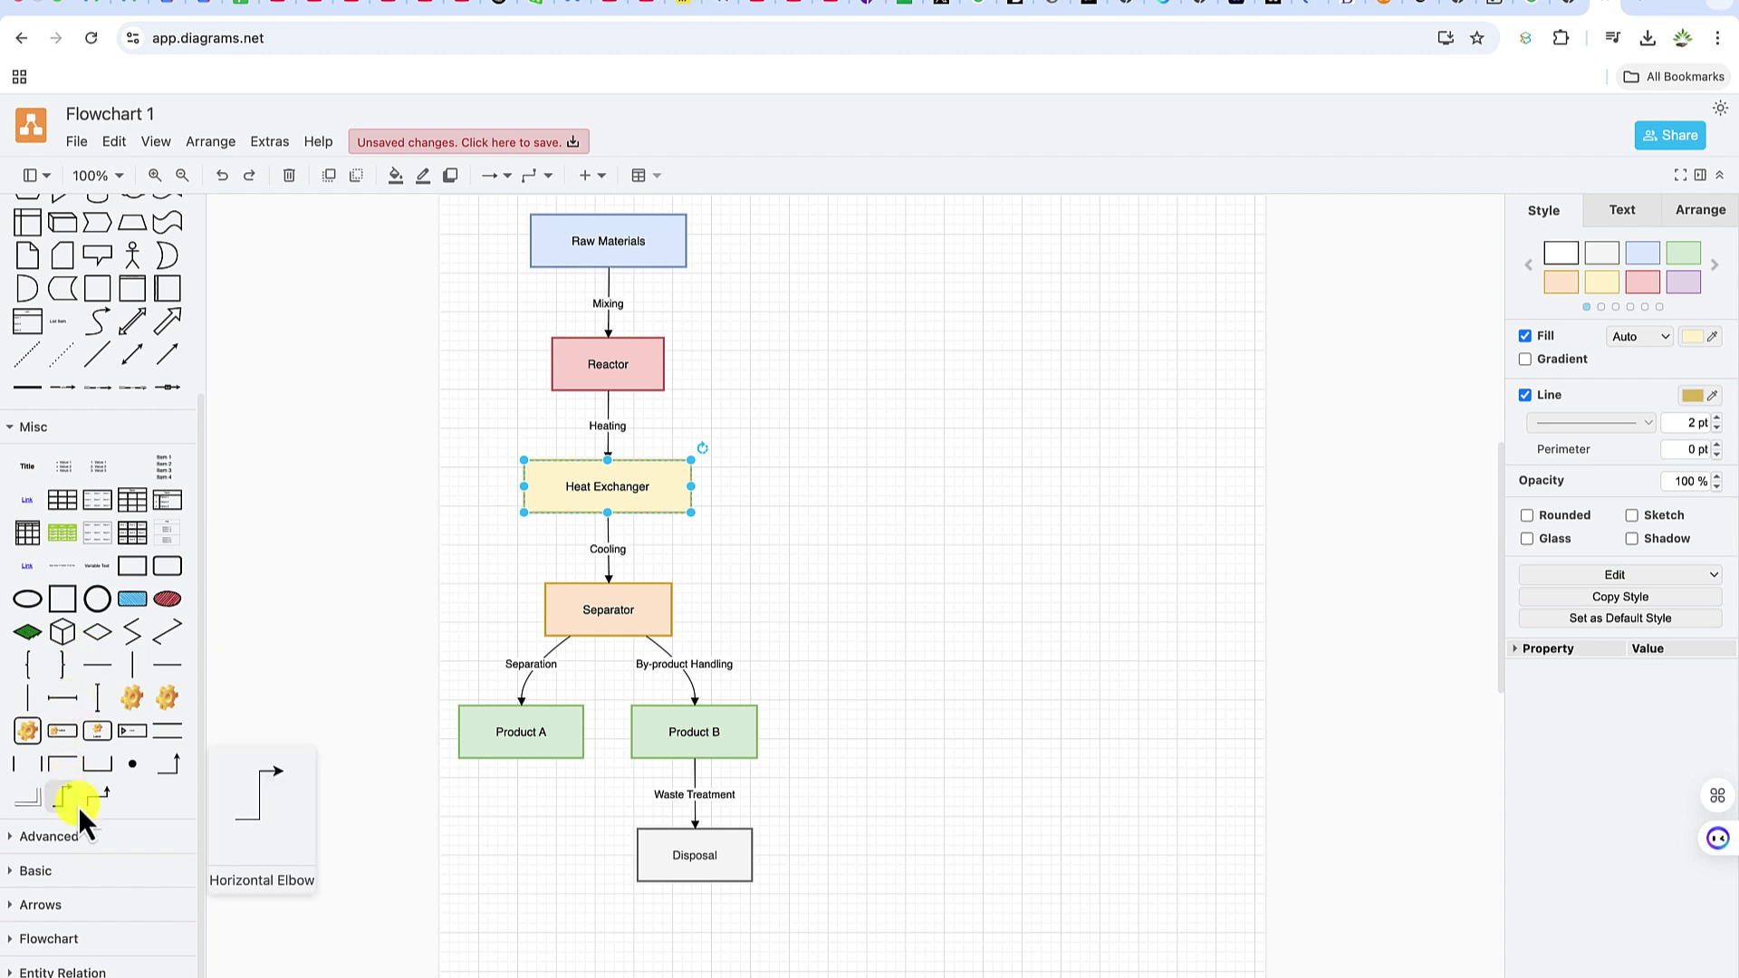
Expand the Advanced, Basic and Arrows shape libraries in the sidebar
click(72, 848)
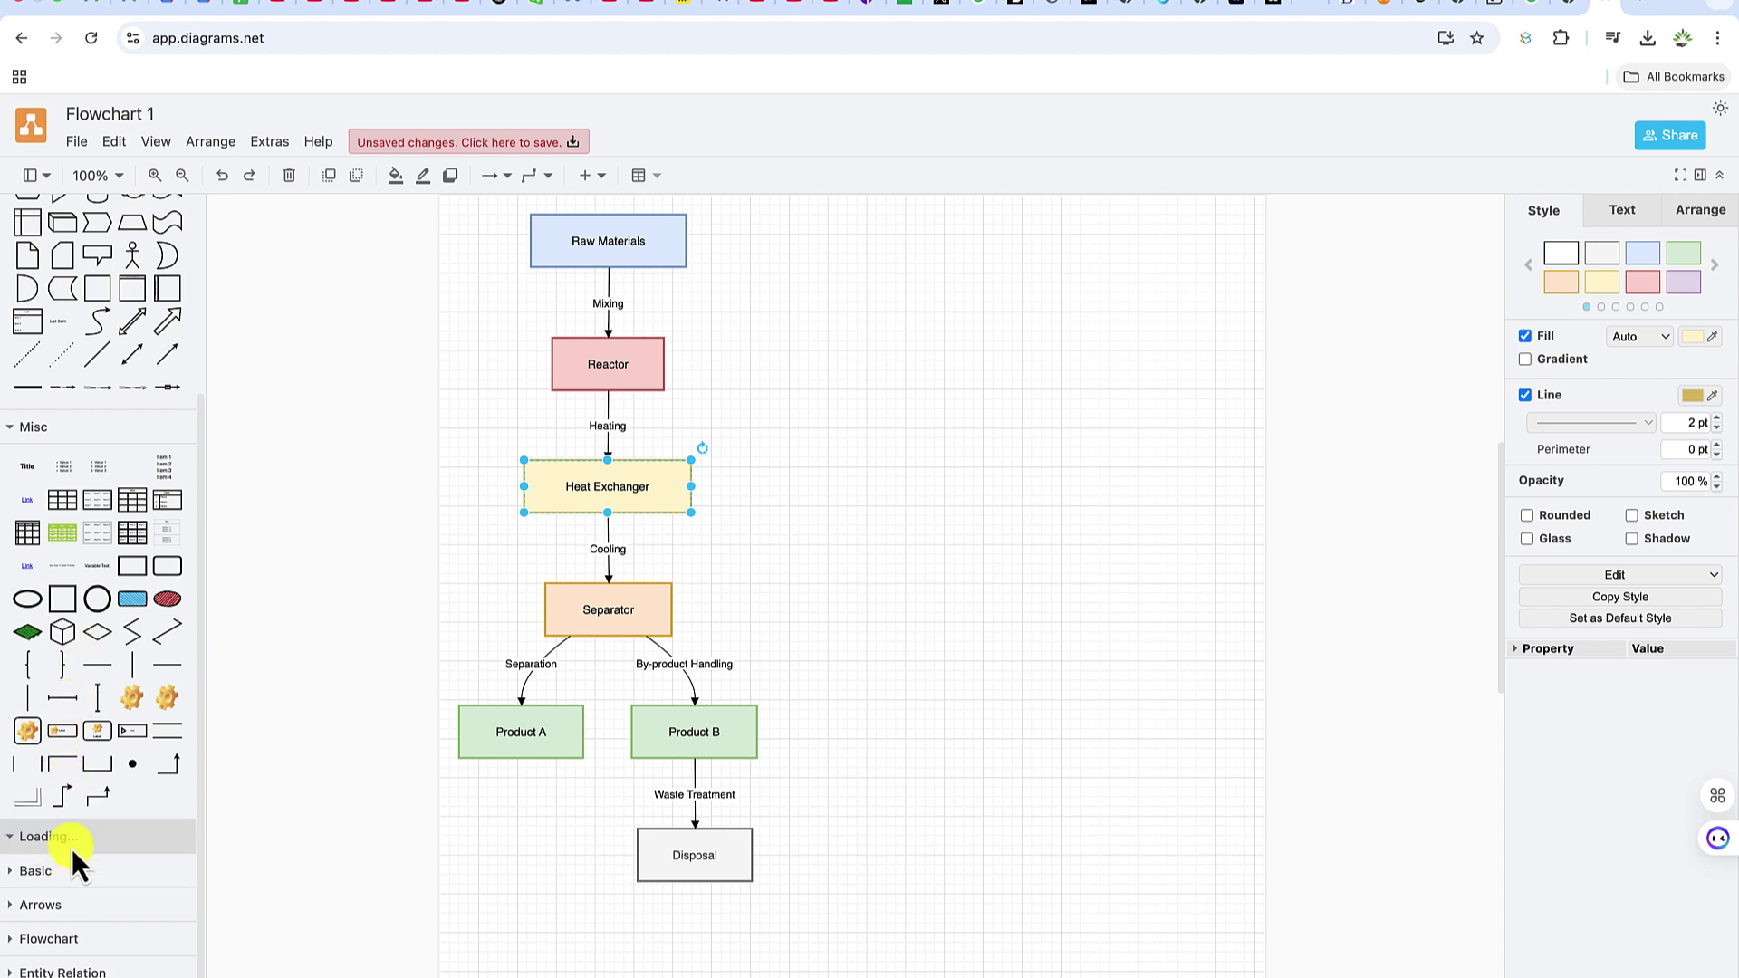
scroll(73, 837, down, 6)
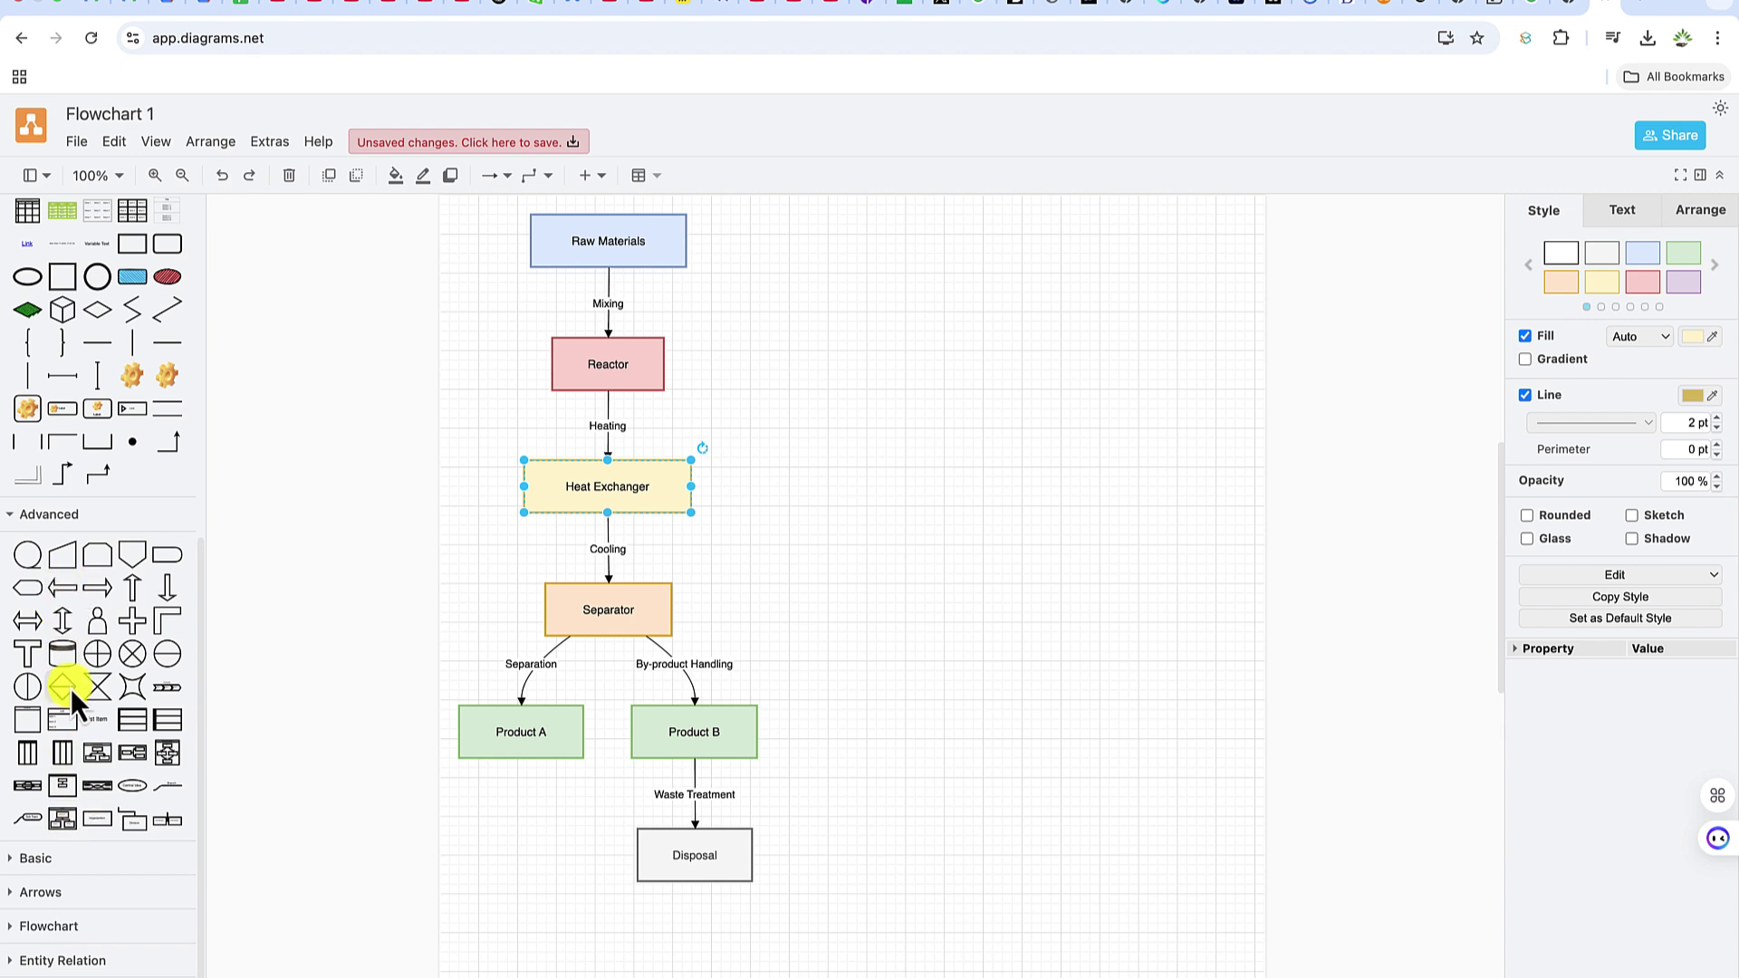
click(85, 861)
scroll(86, 866, down, 8)
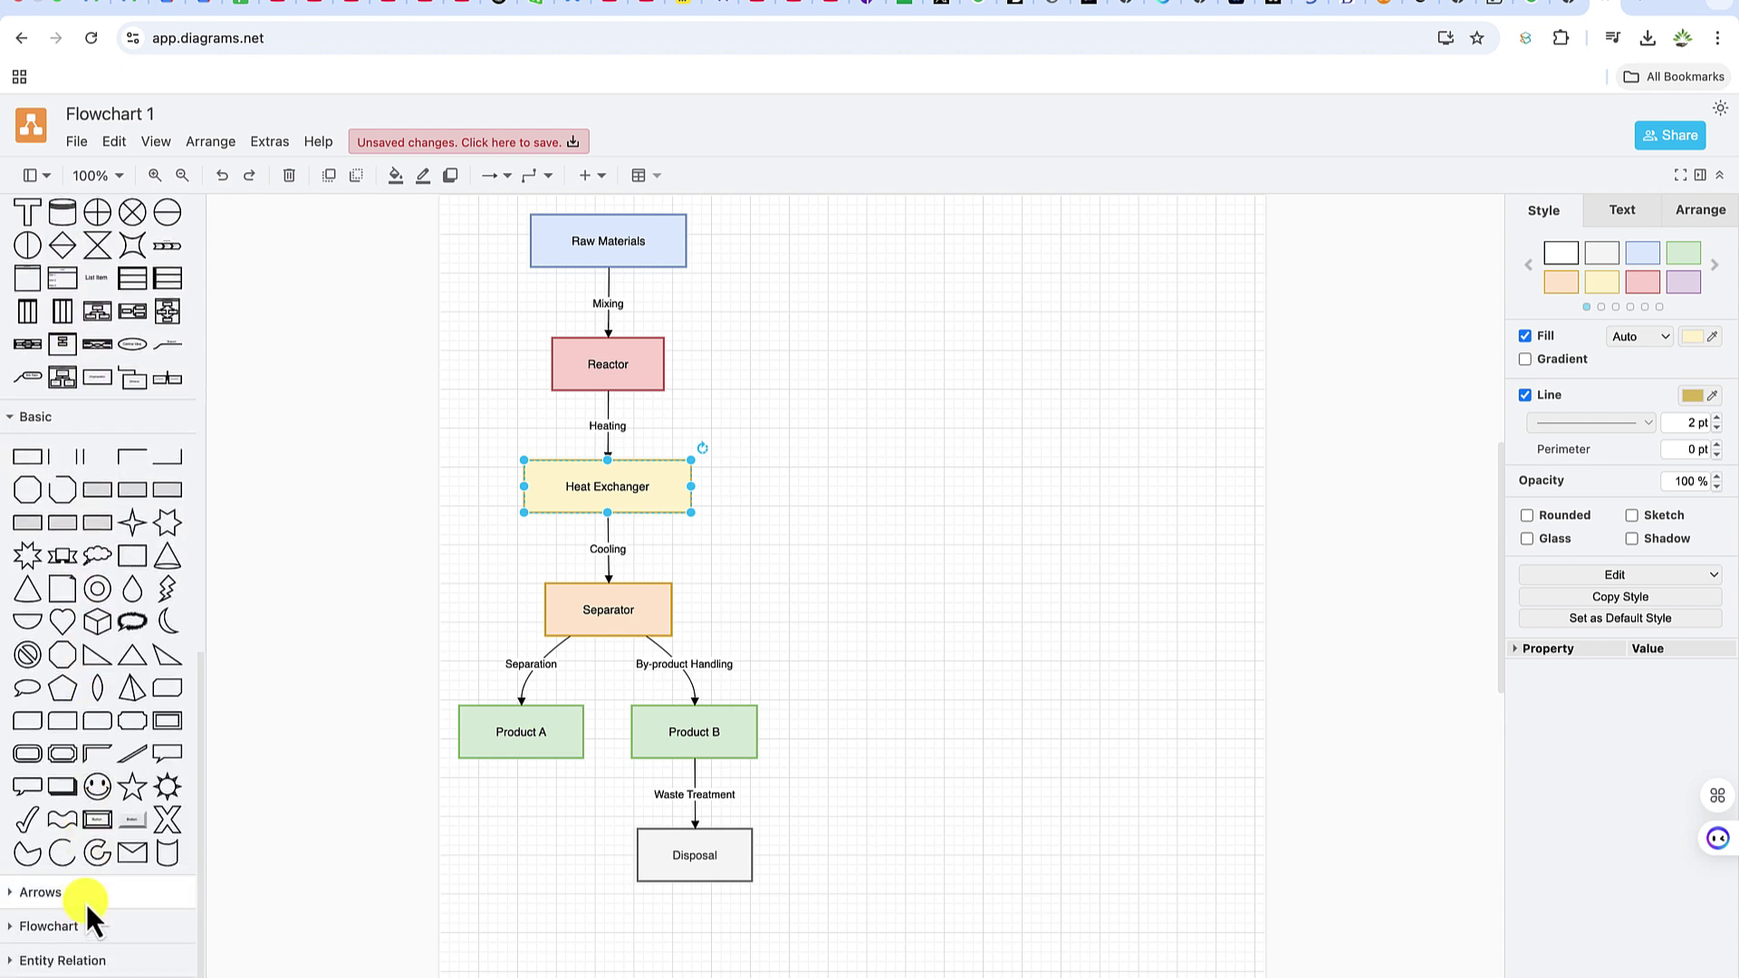
click(85, 904)
scroll(85, 904, down, 5)
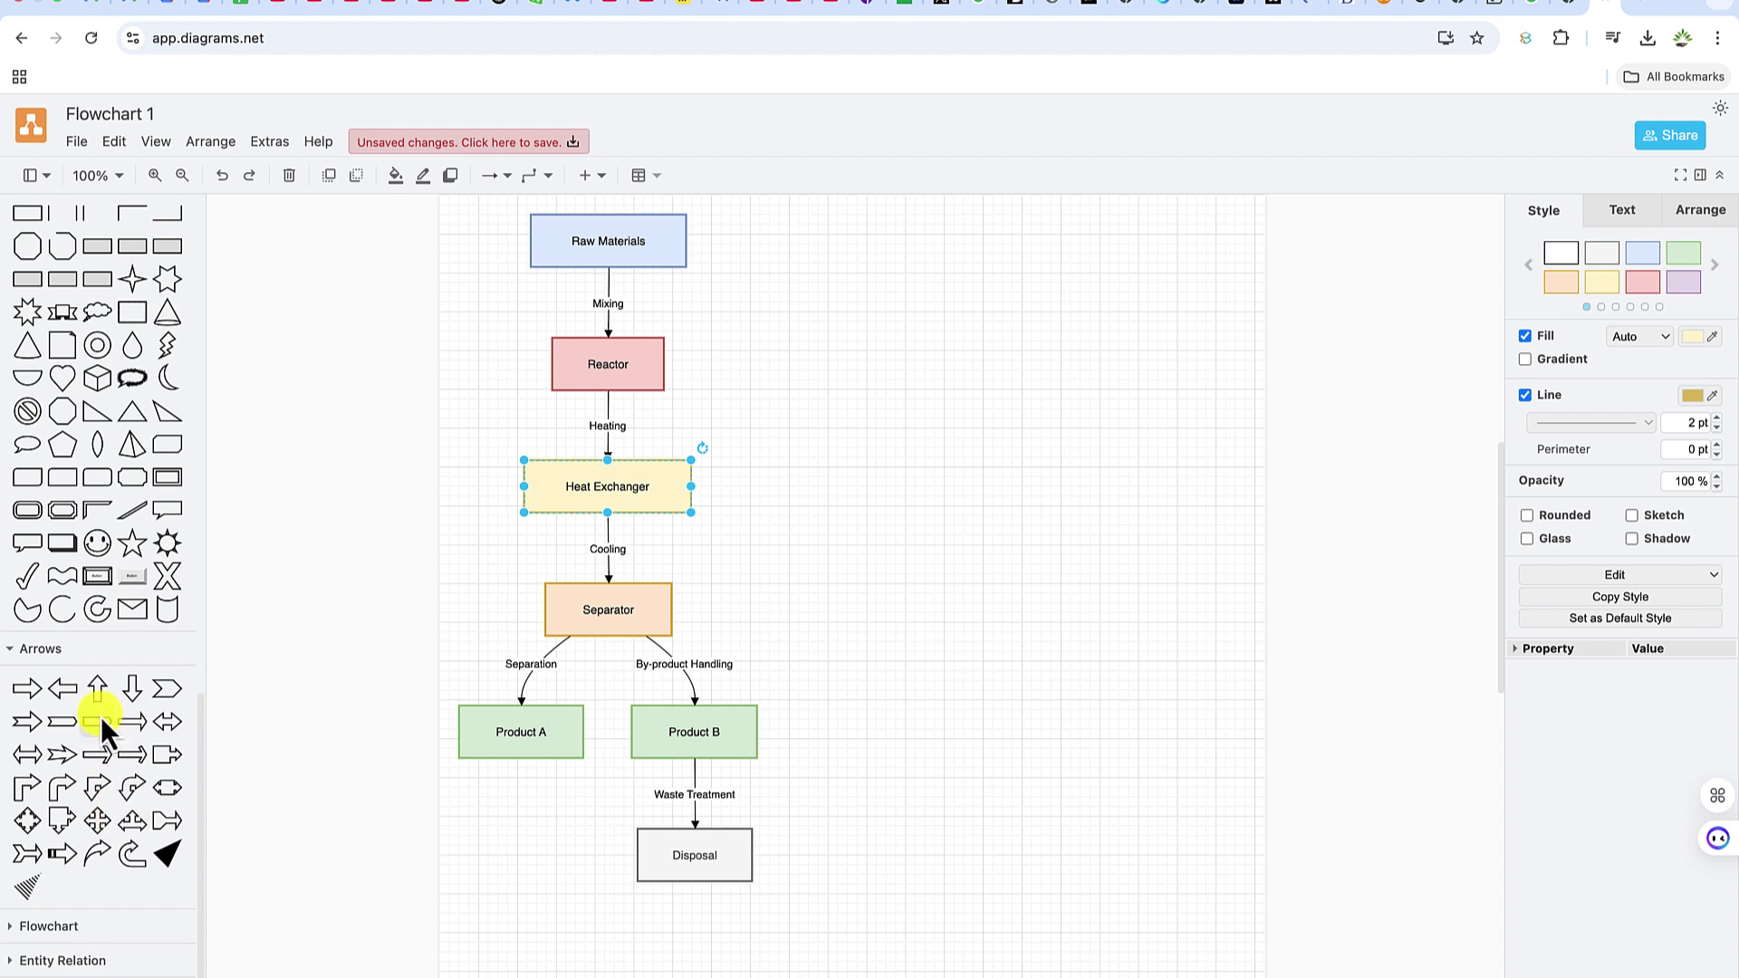
Place an Arrow Right block shape beside Heat Exchanger and expand the Flowchart and Entity Relation libraries
drag(29, 694, 833, 493)
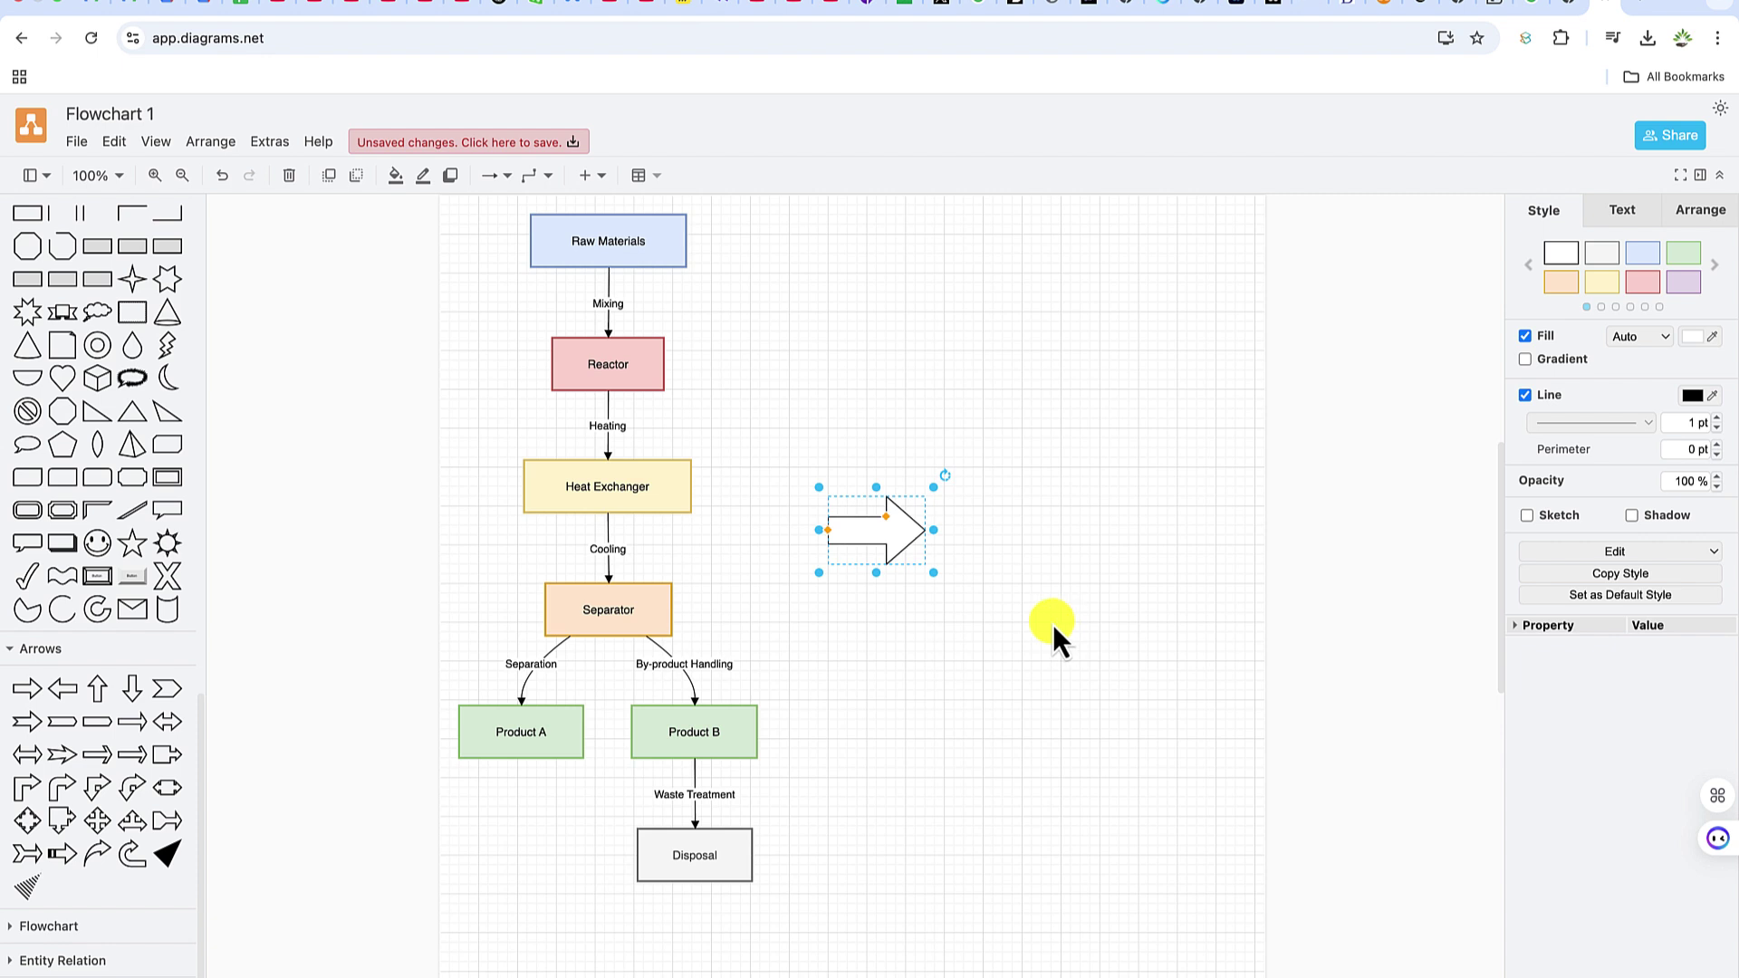
click(65, 925)
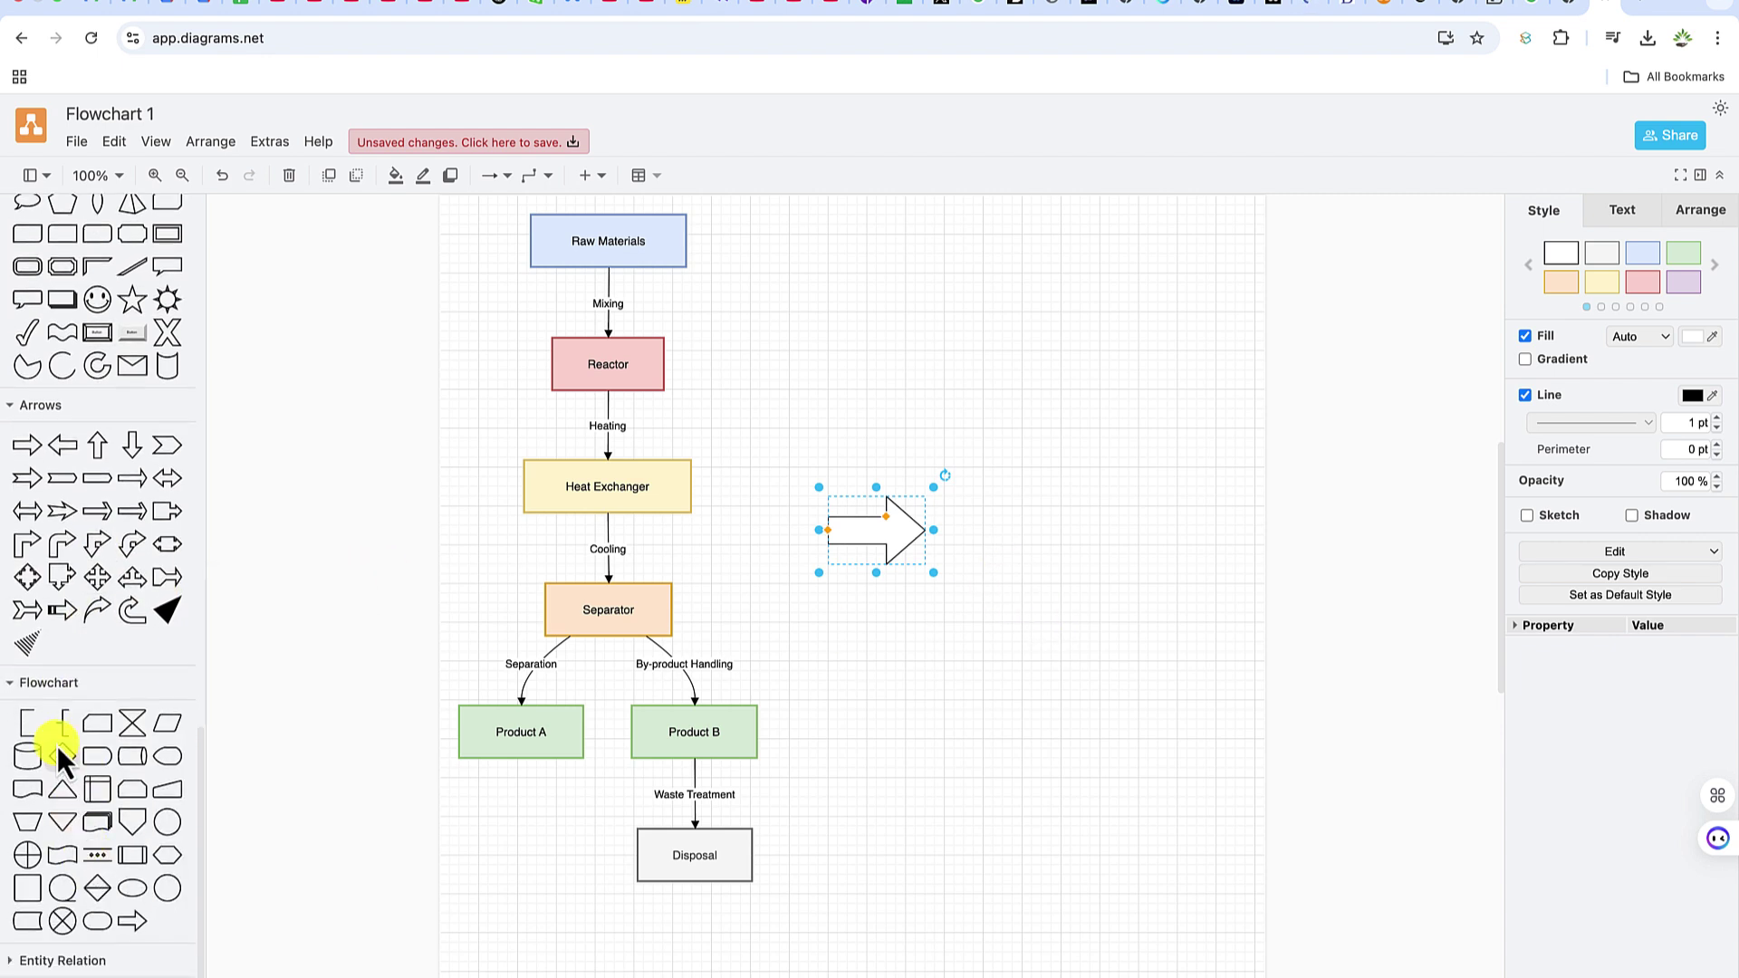
click(80, 961)
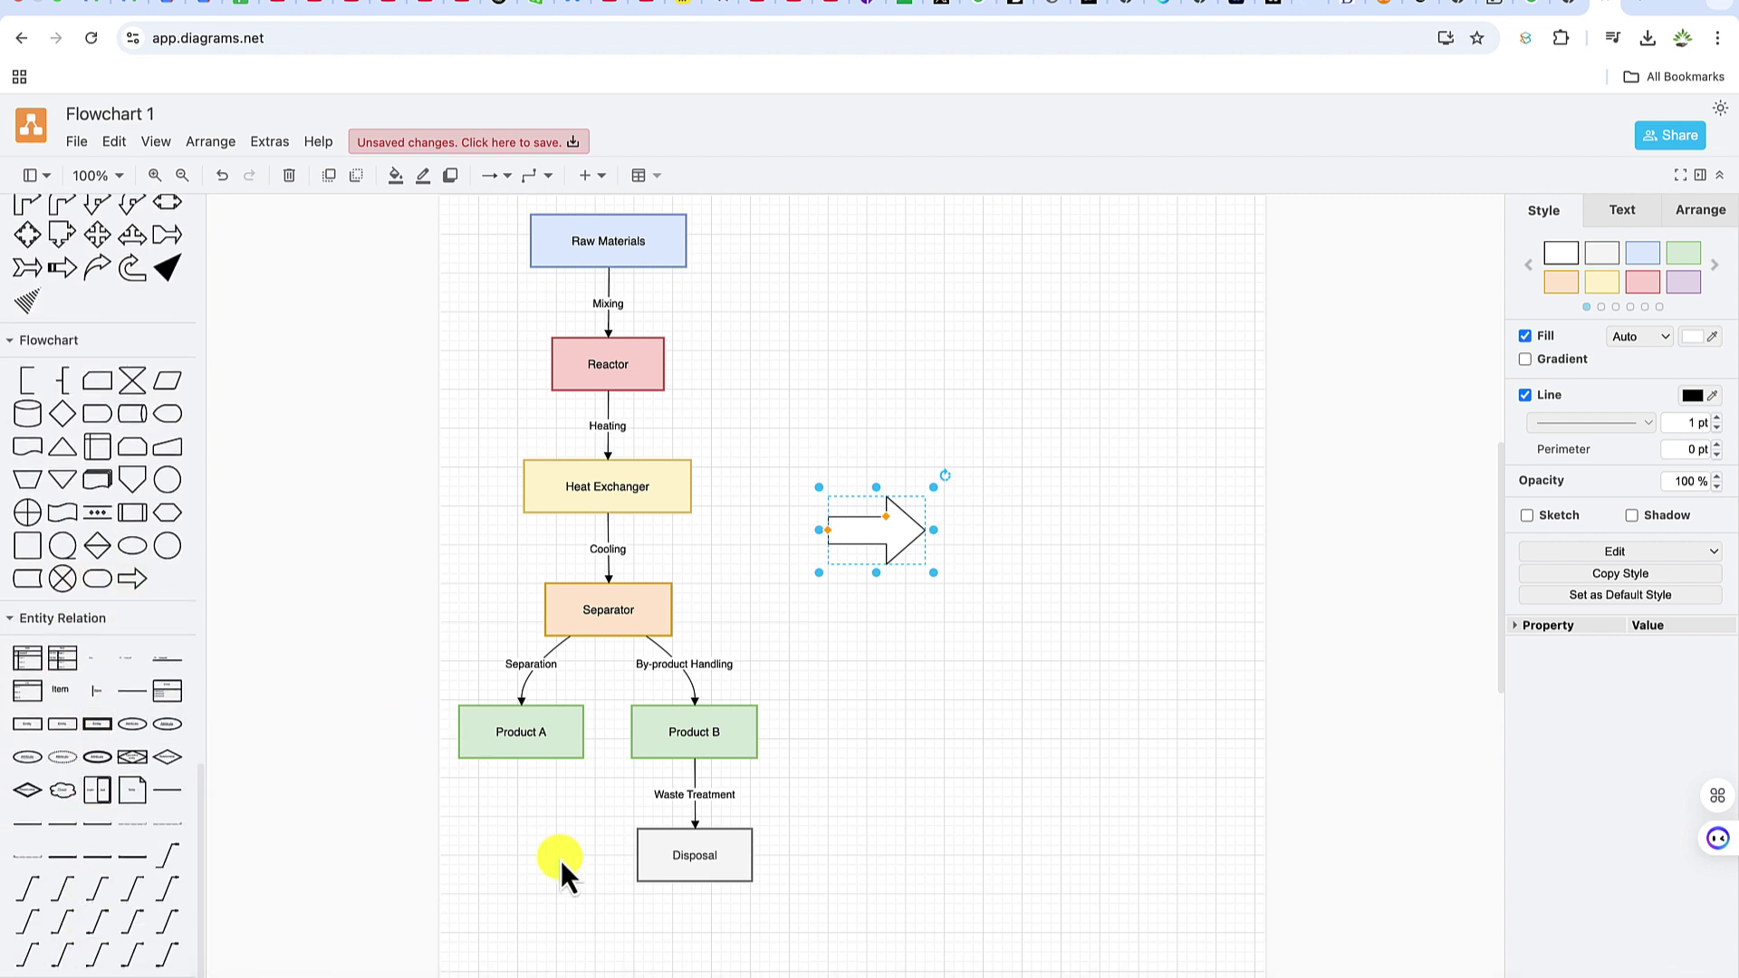
click(1034, 567)
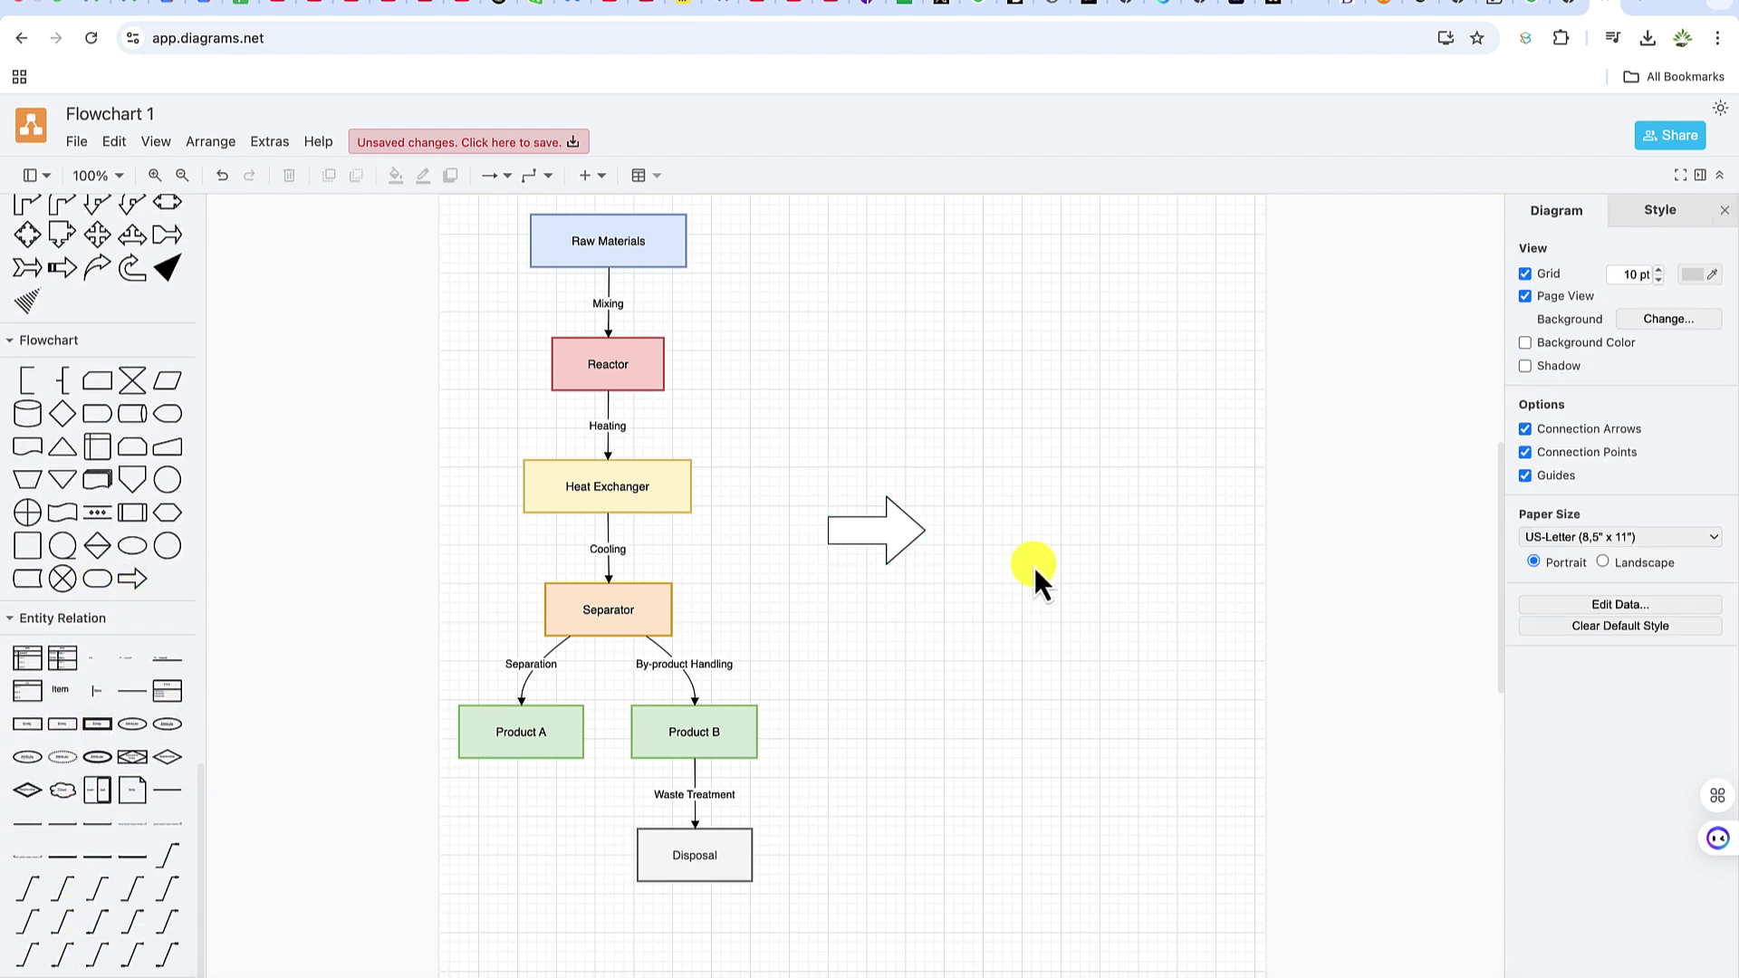
click(644, 486)
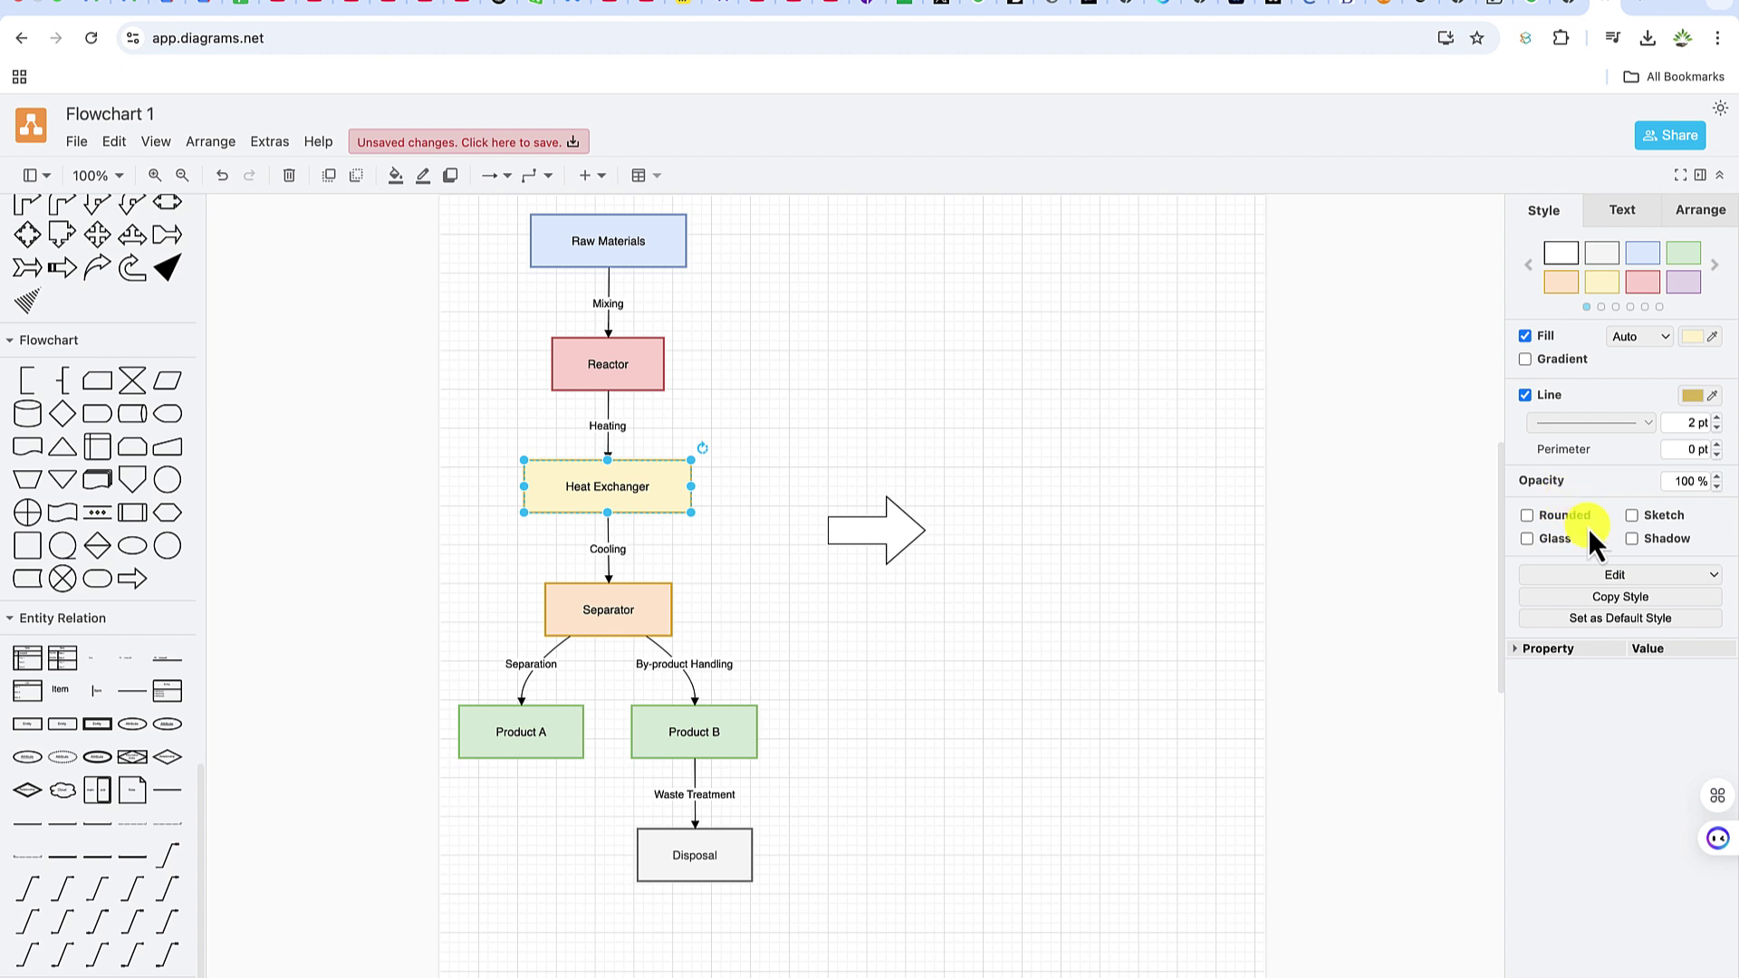
Tick Rounded and Sketch for Heat Exchanger and expand its Property list
click(1527, 516)
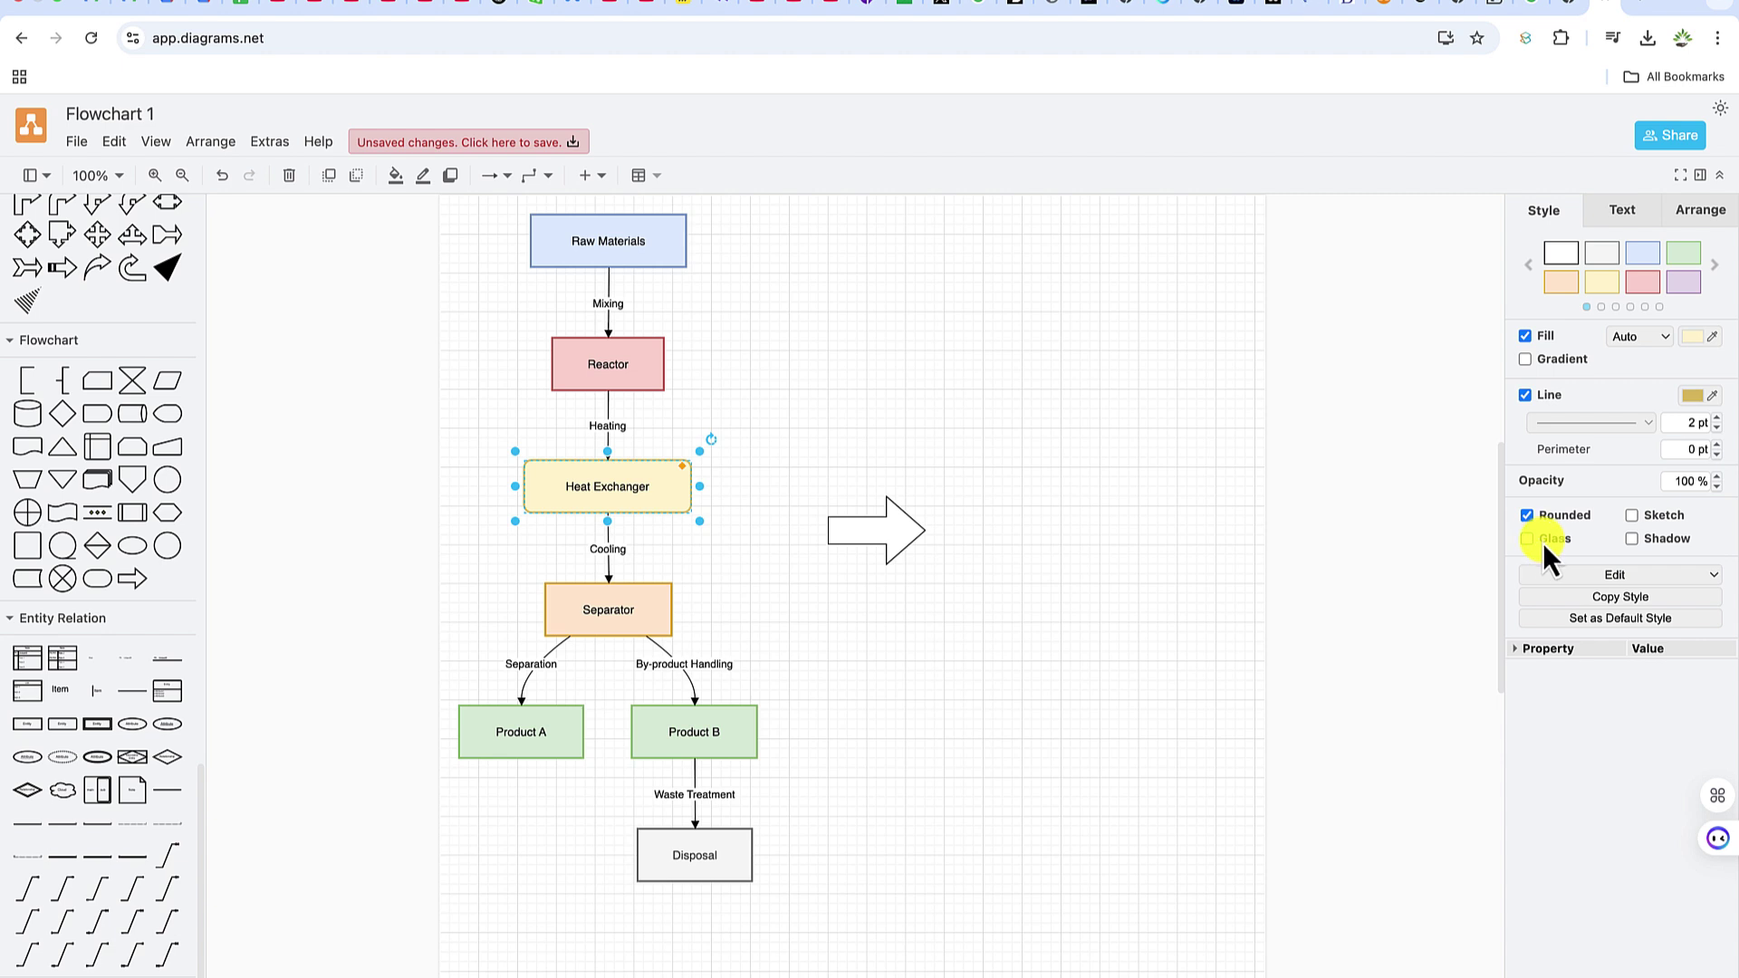
click(1632, 516)
click(1539, 652)
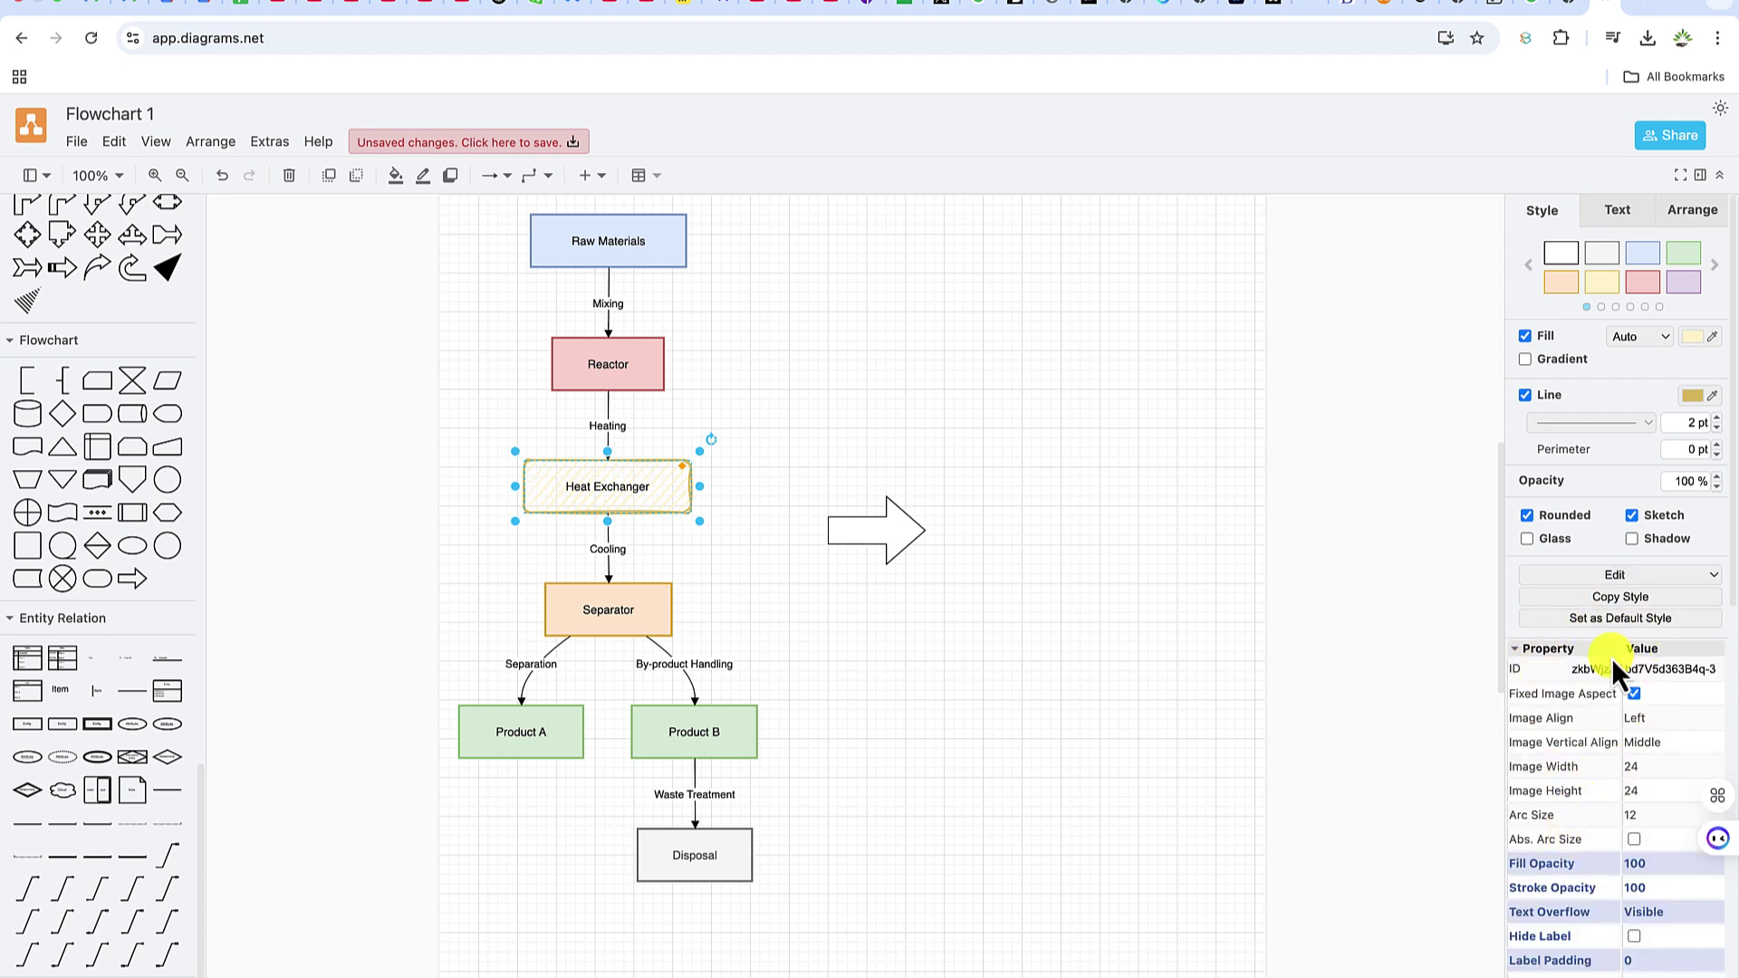
click(1618, 215)
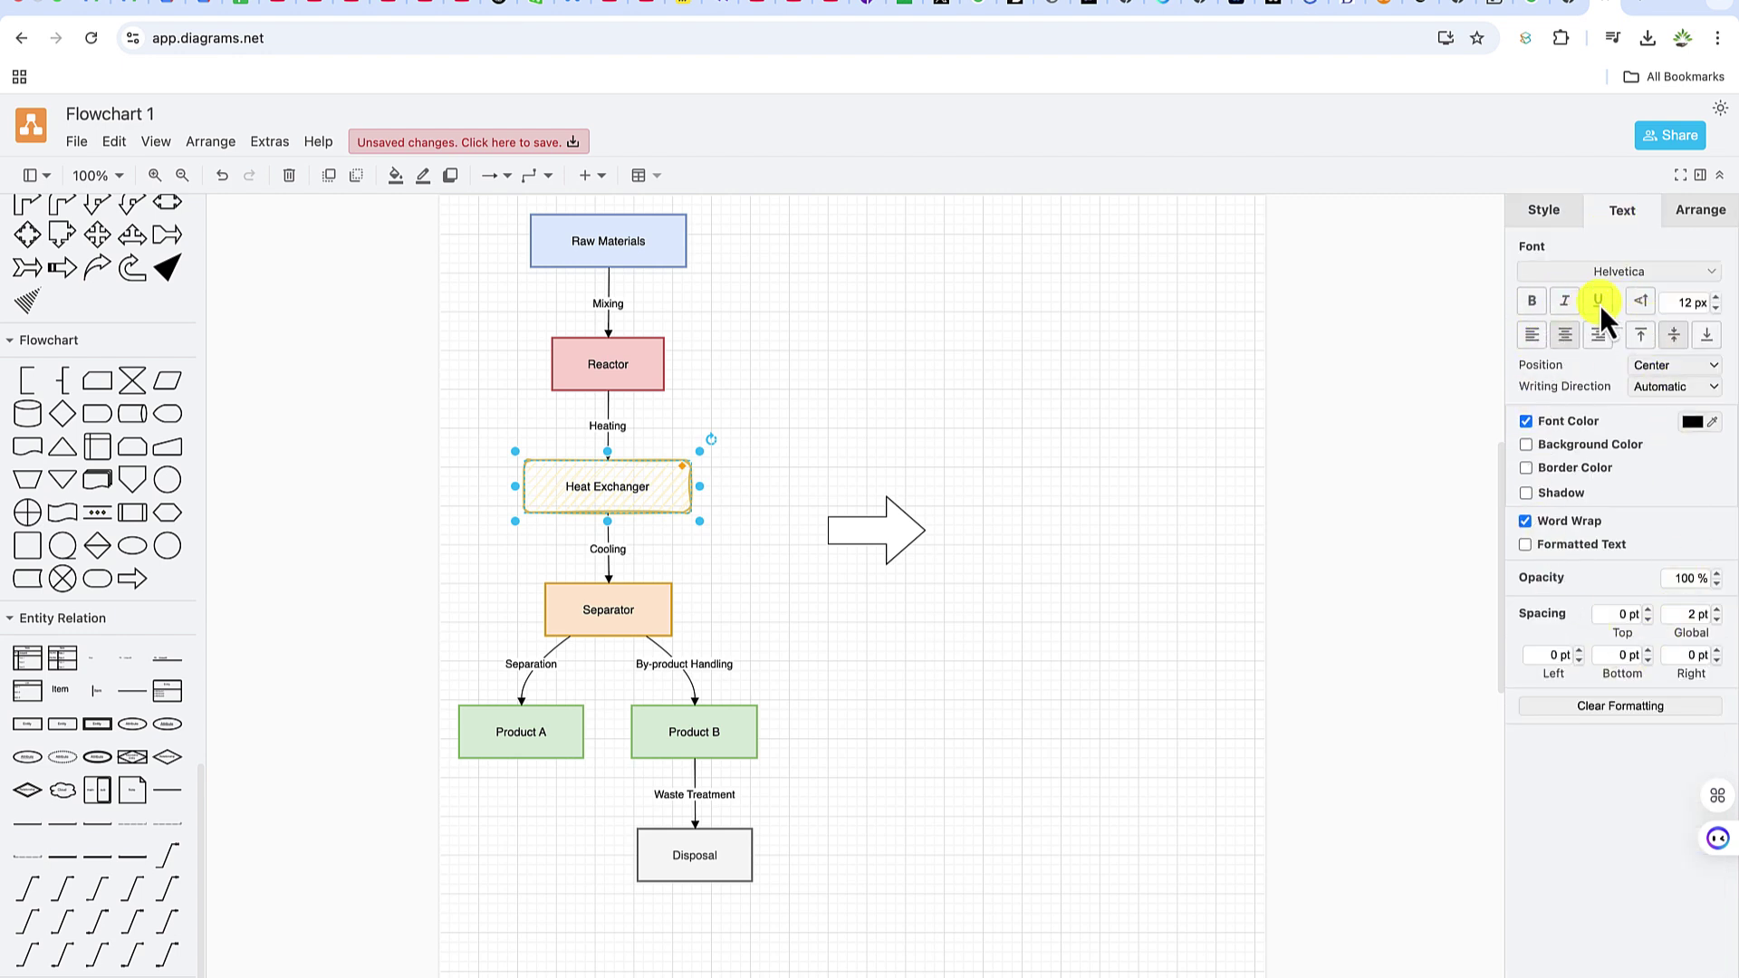
Set the Heat Exchanger label font colour to light blue A3D7FF, keeping Helvetica
click(1638, 269)
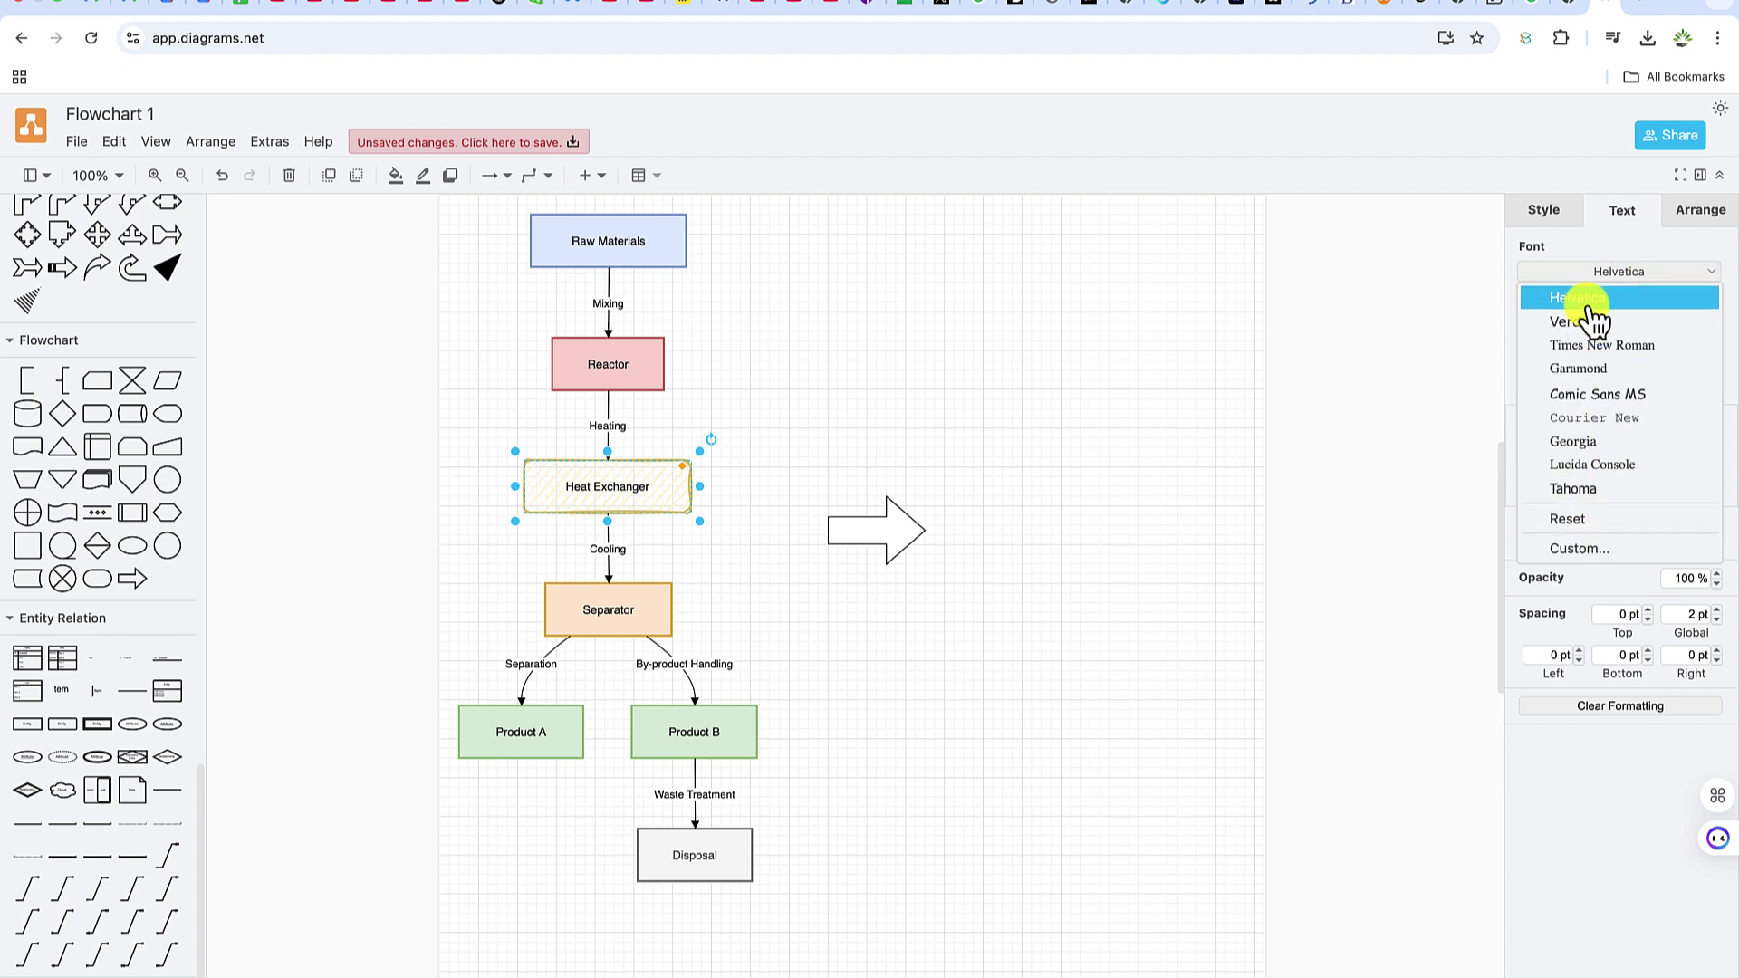
click(1615, 281)
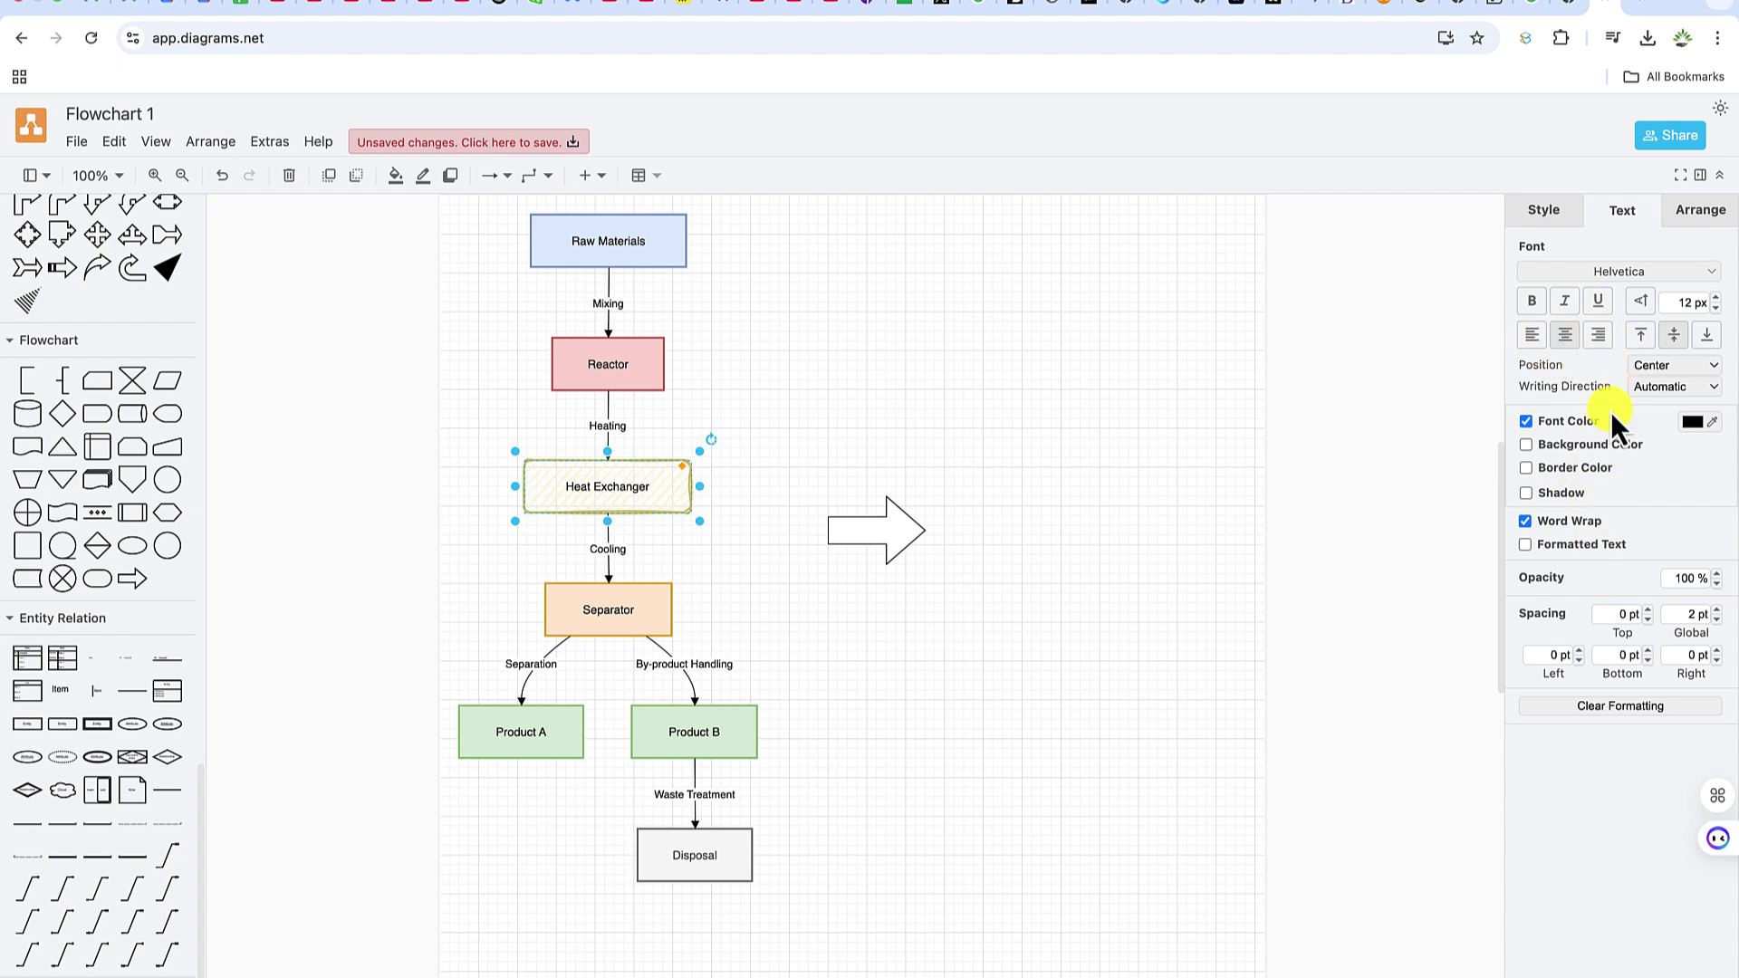
click(1690, 422)
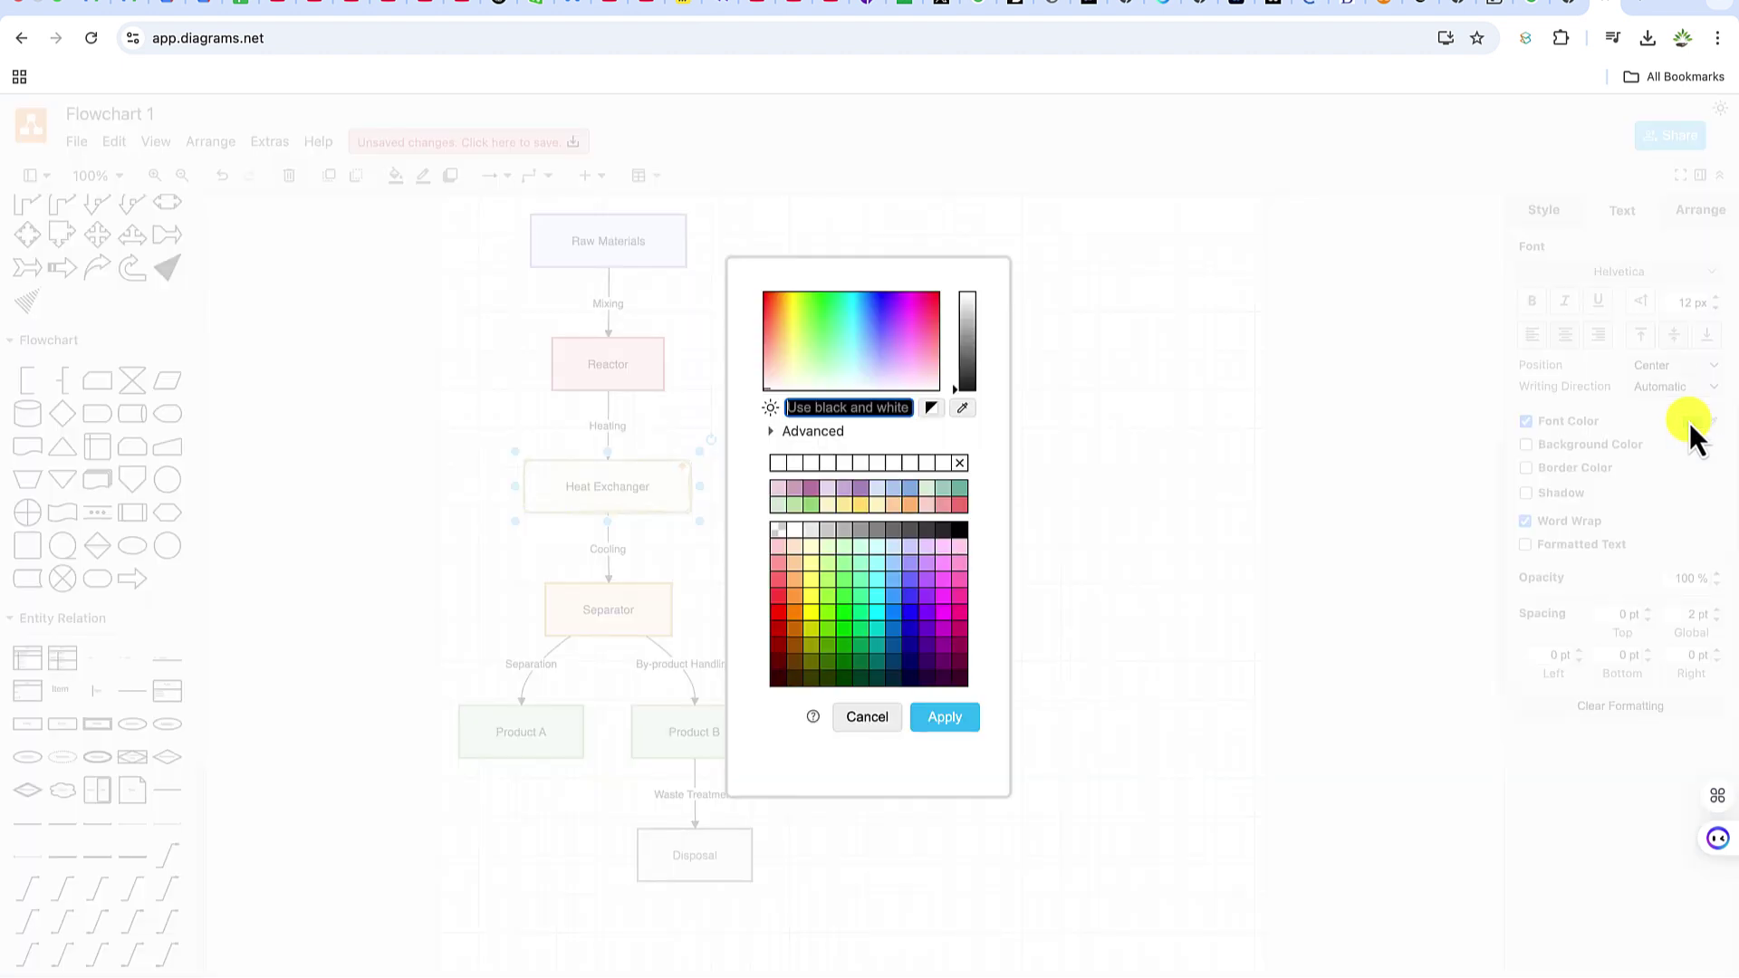
click(806, 349)
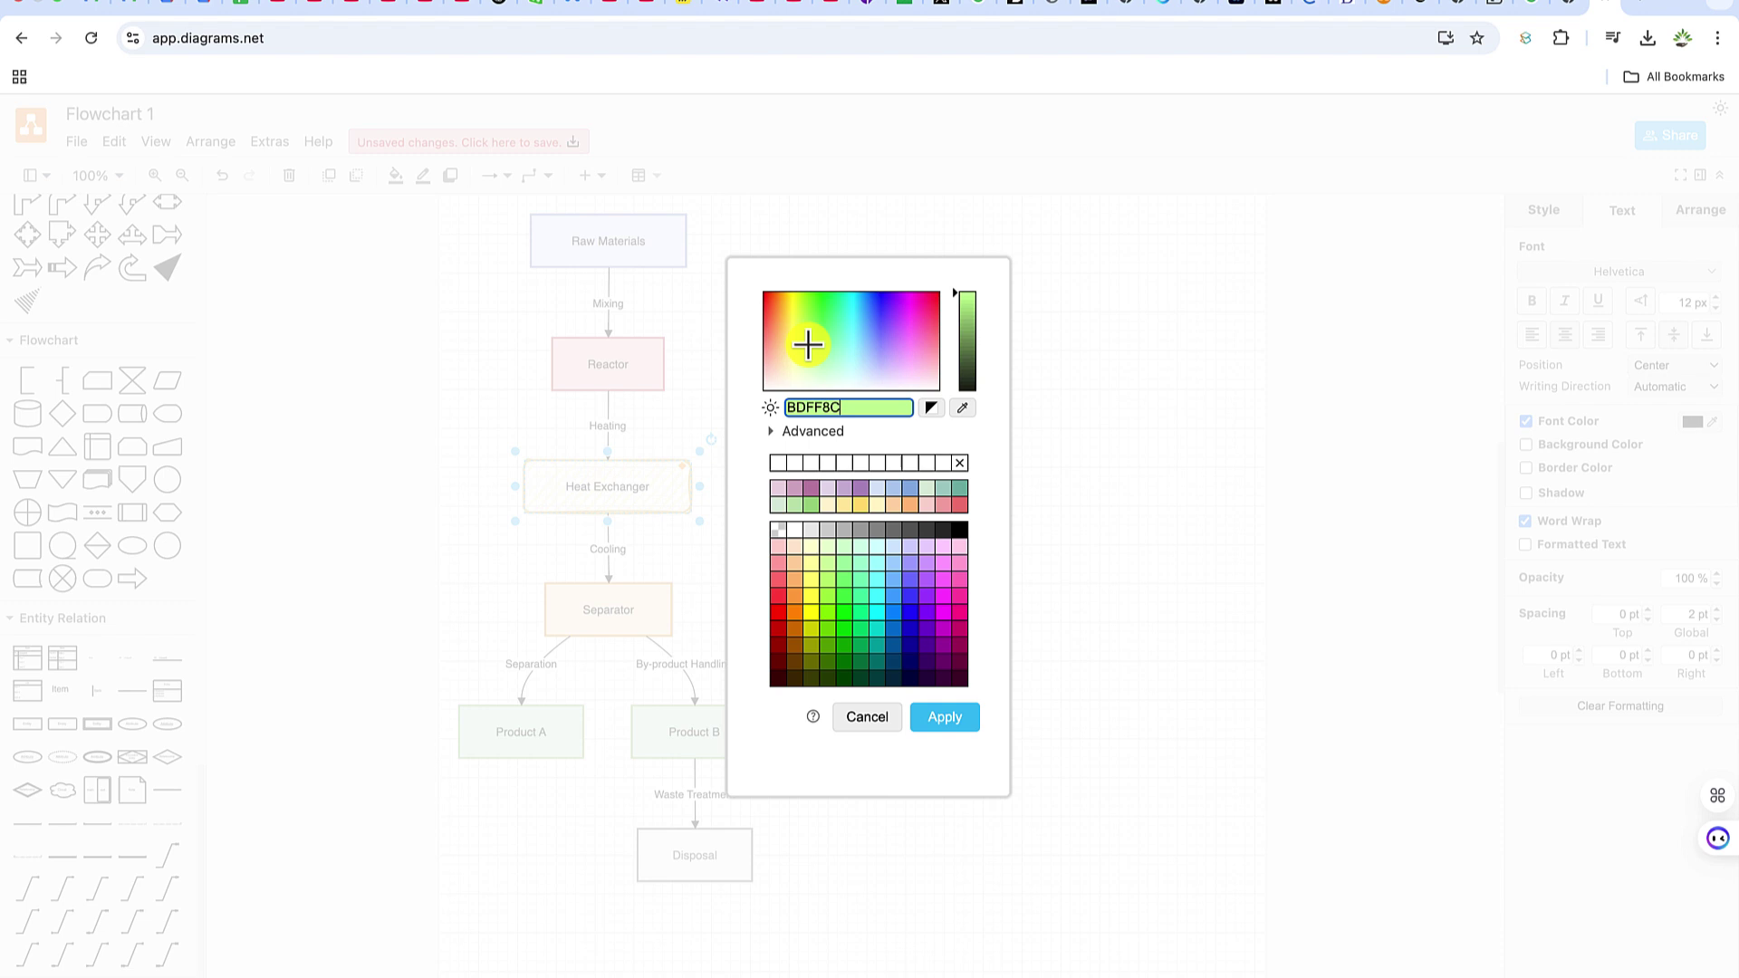
click(862, 354)
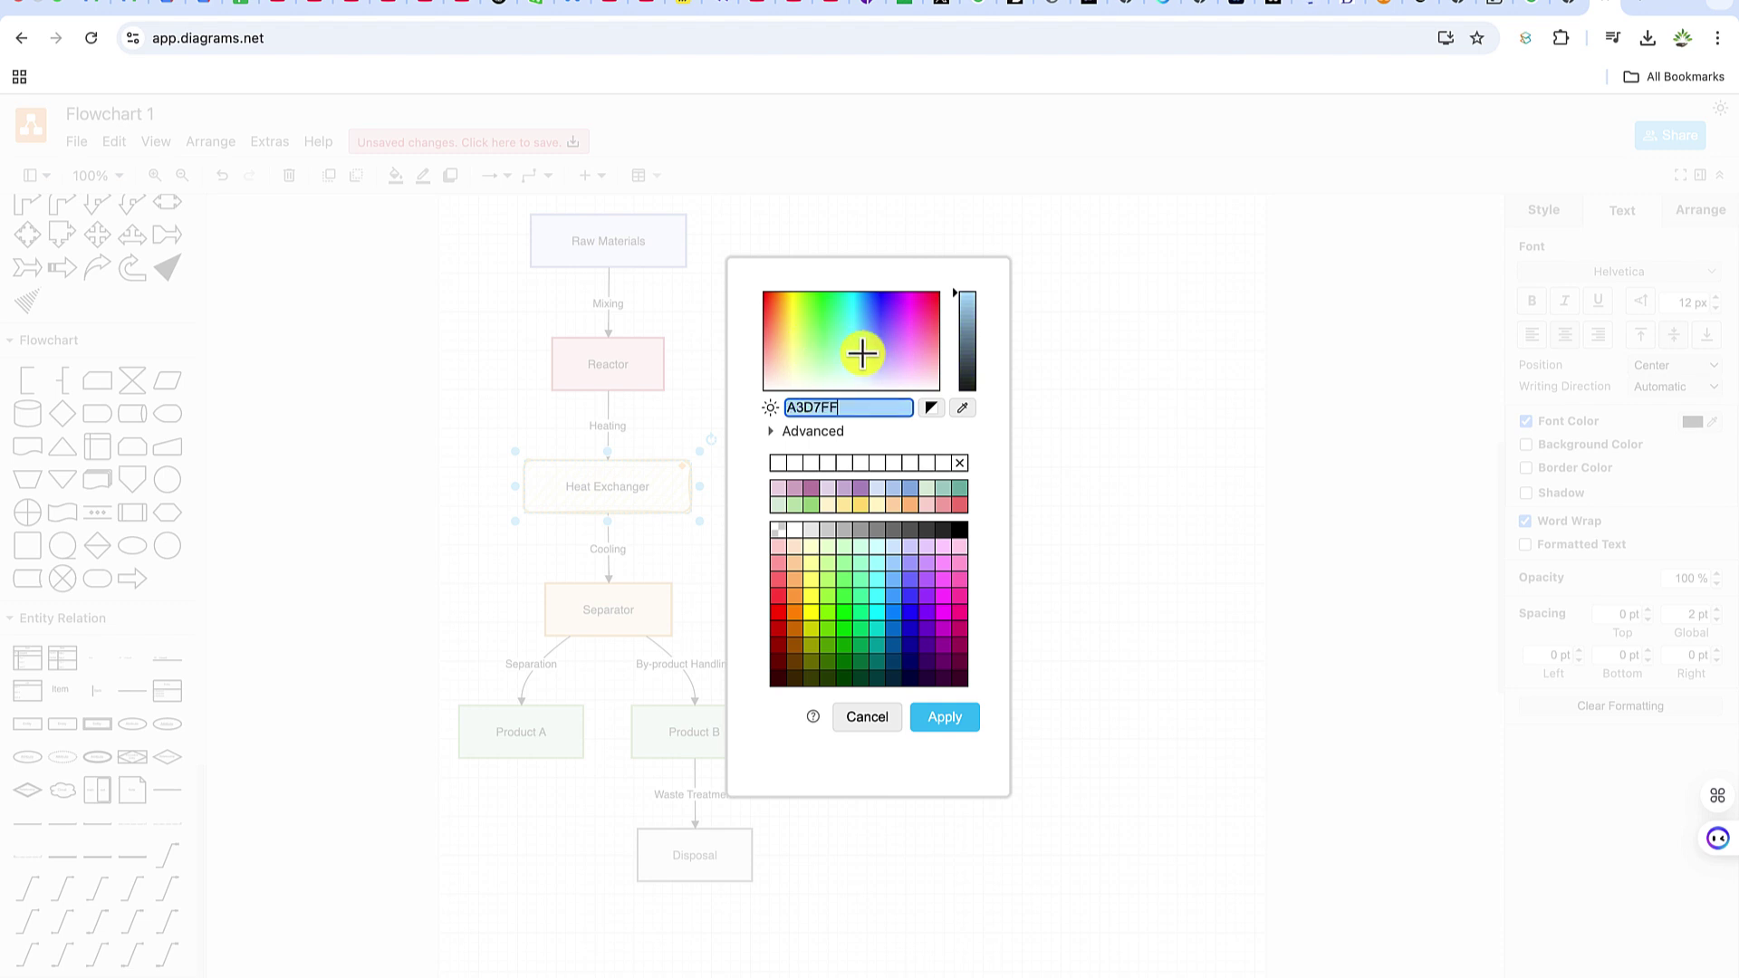
click(940, 718)
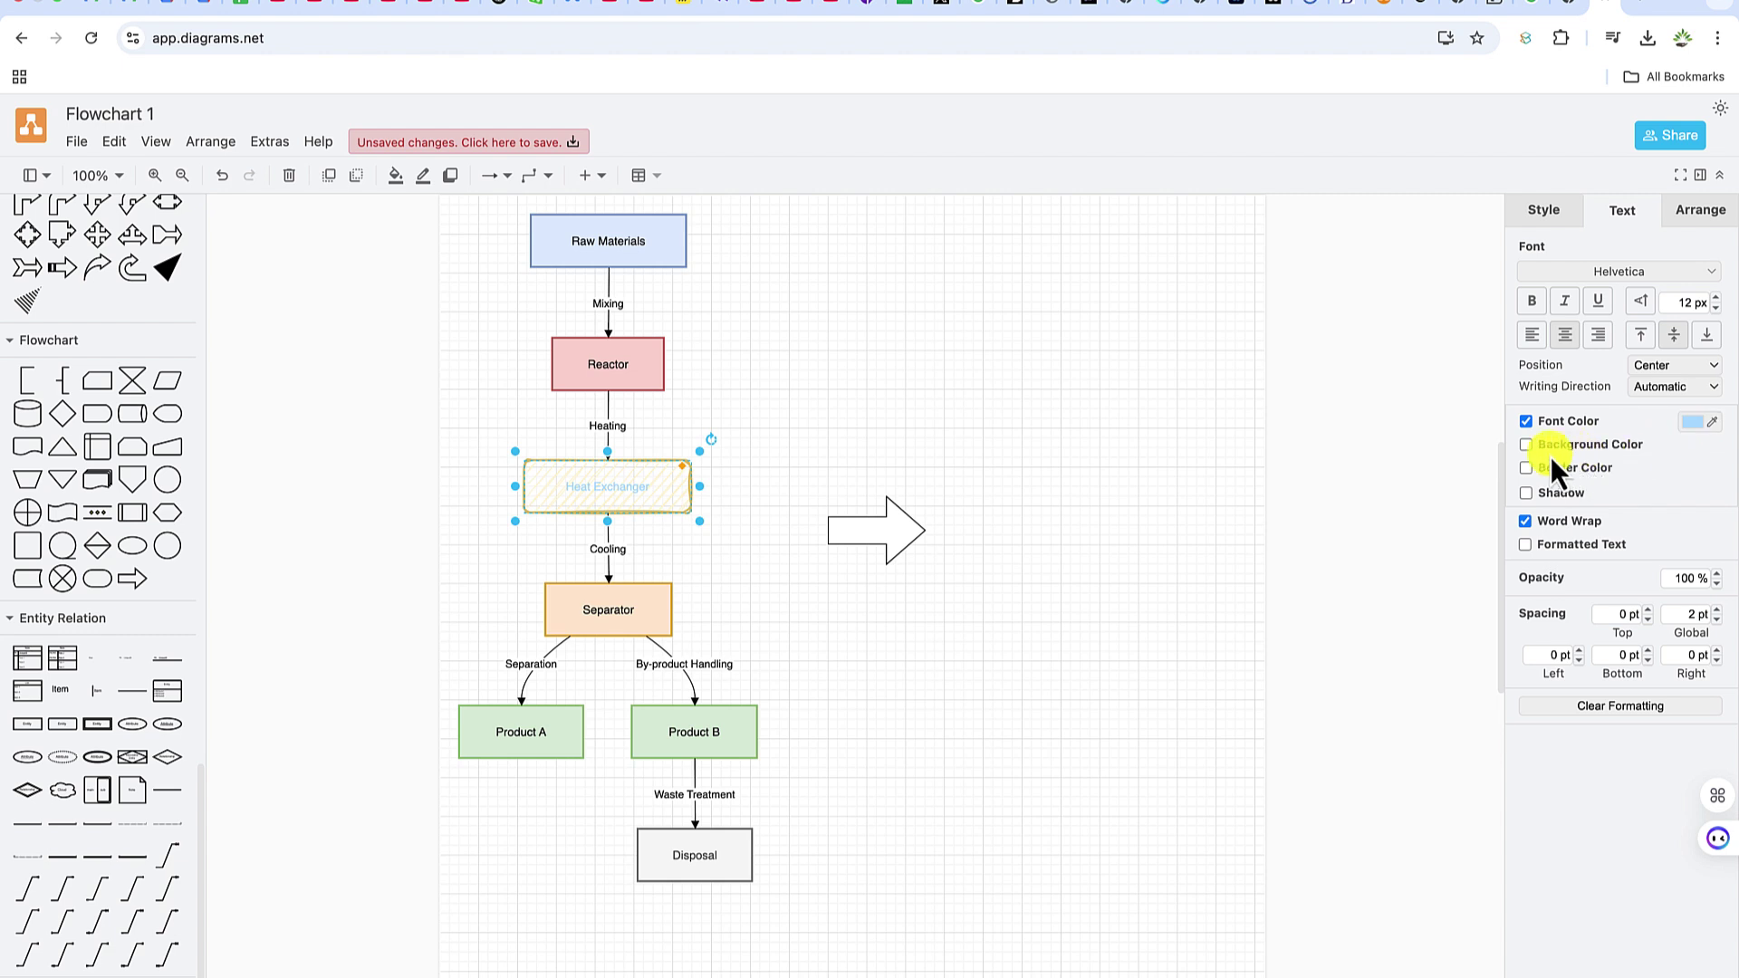
Try a pink F9A8FF label background, then undo it
click(1527, 445)
click(1692, 445)
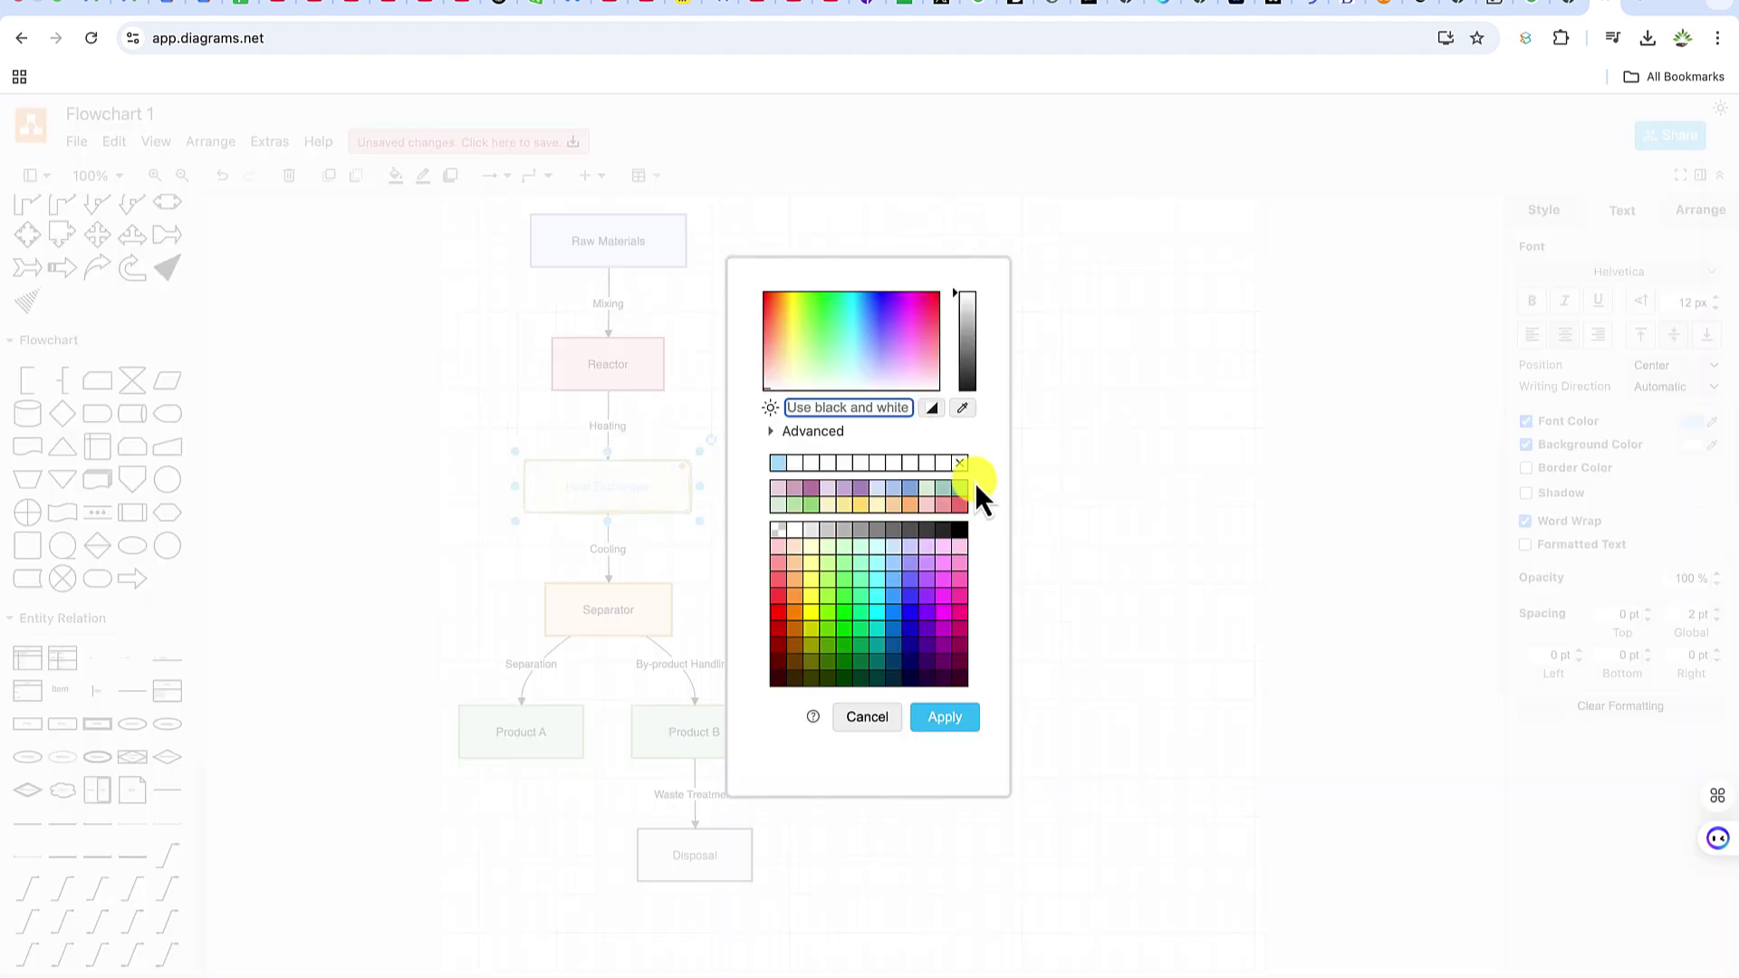
click(906, 356)
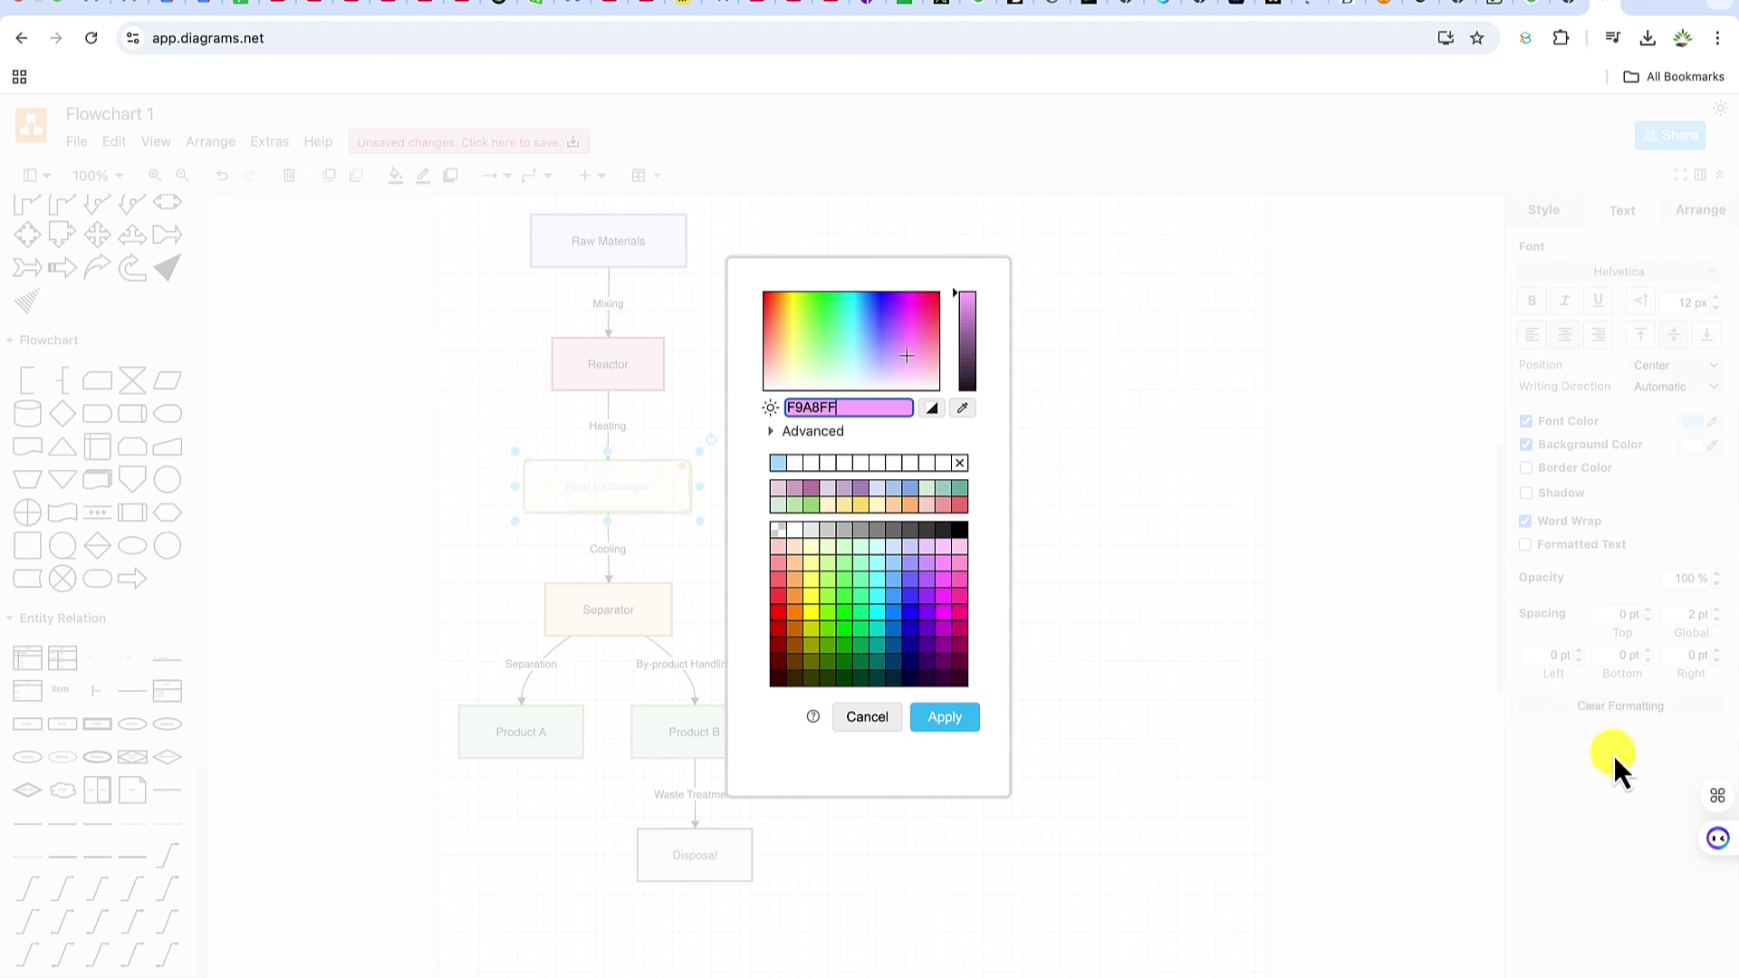
click(940, 716)
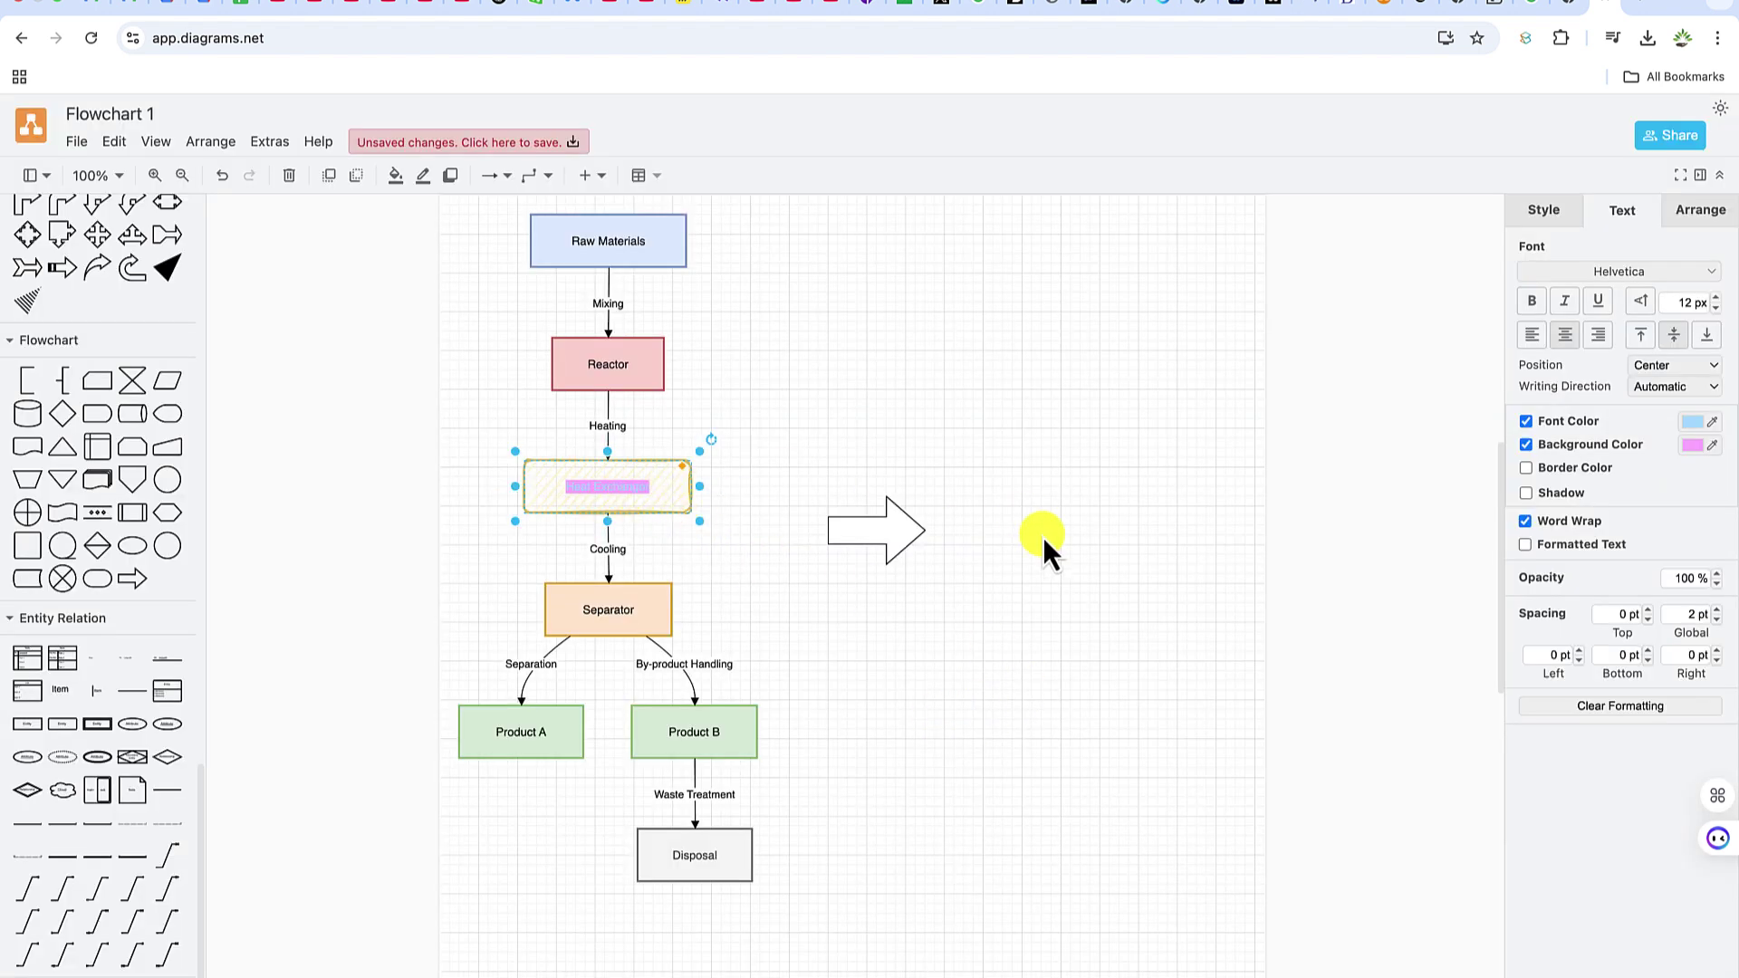
key(ctrl+z)
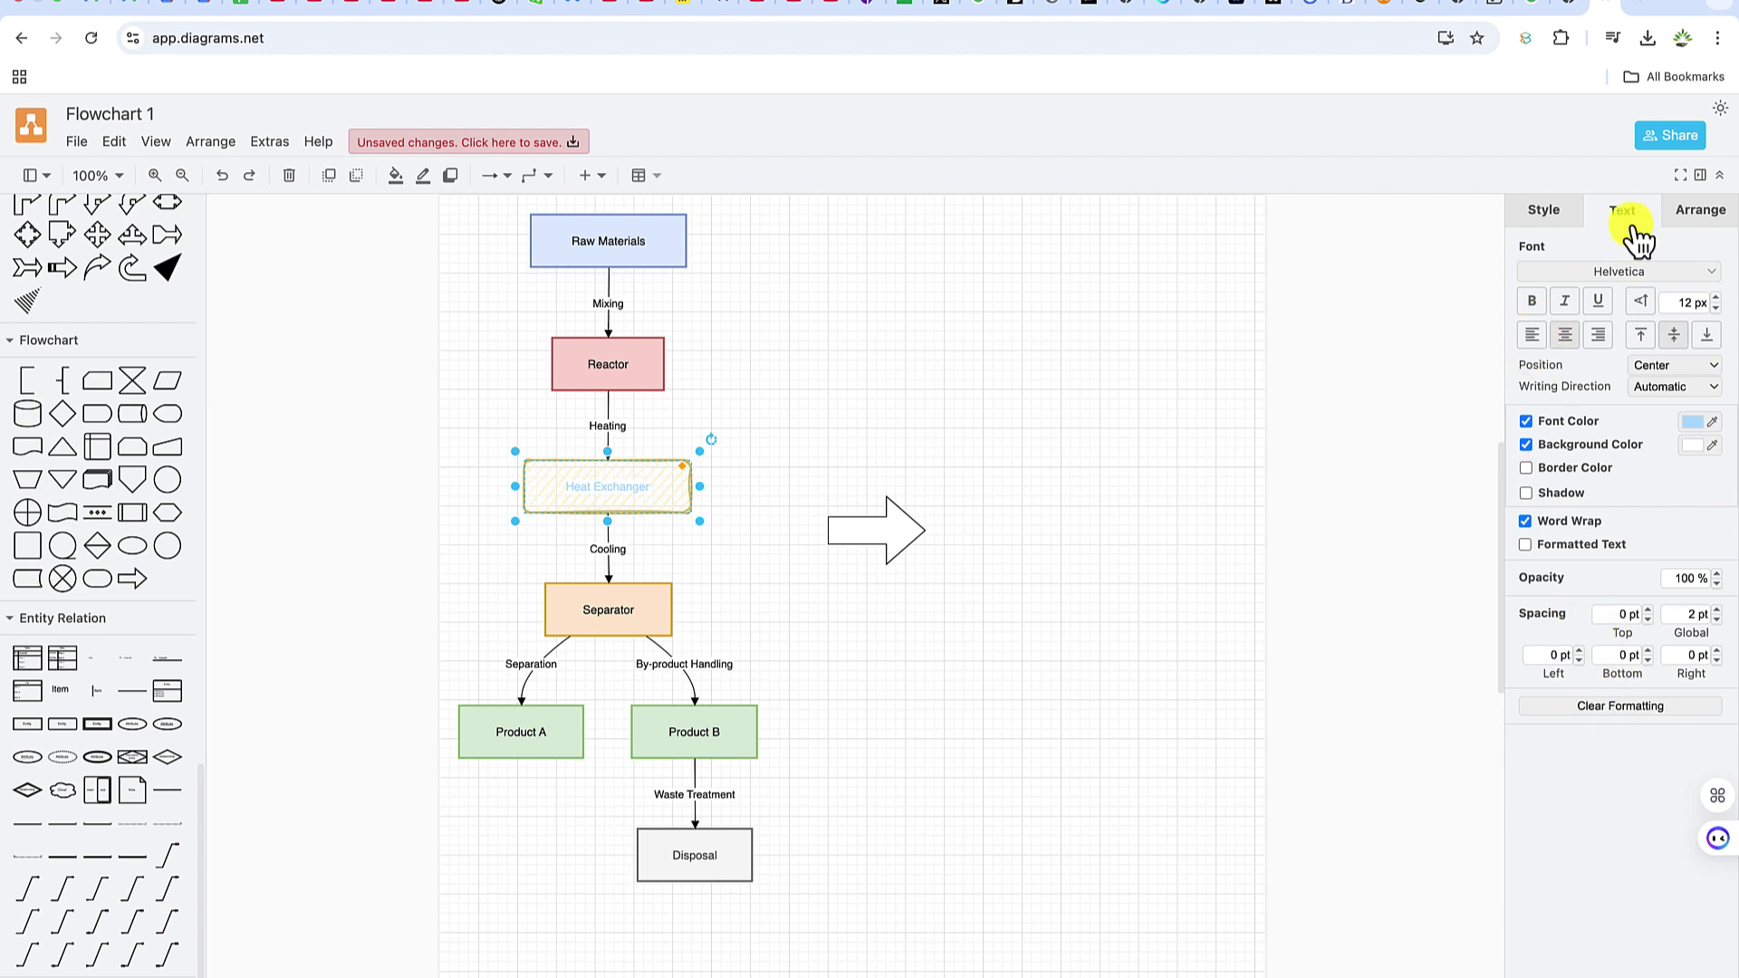
click(1703, 214)
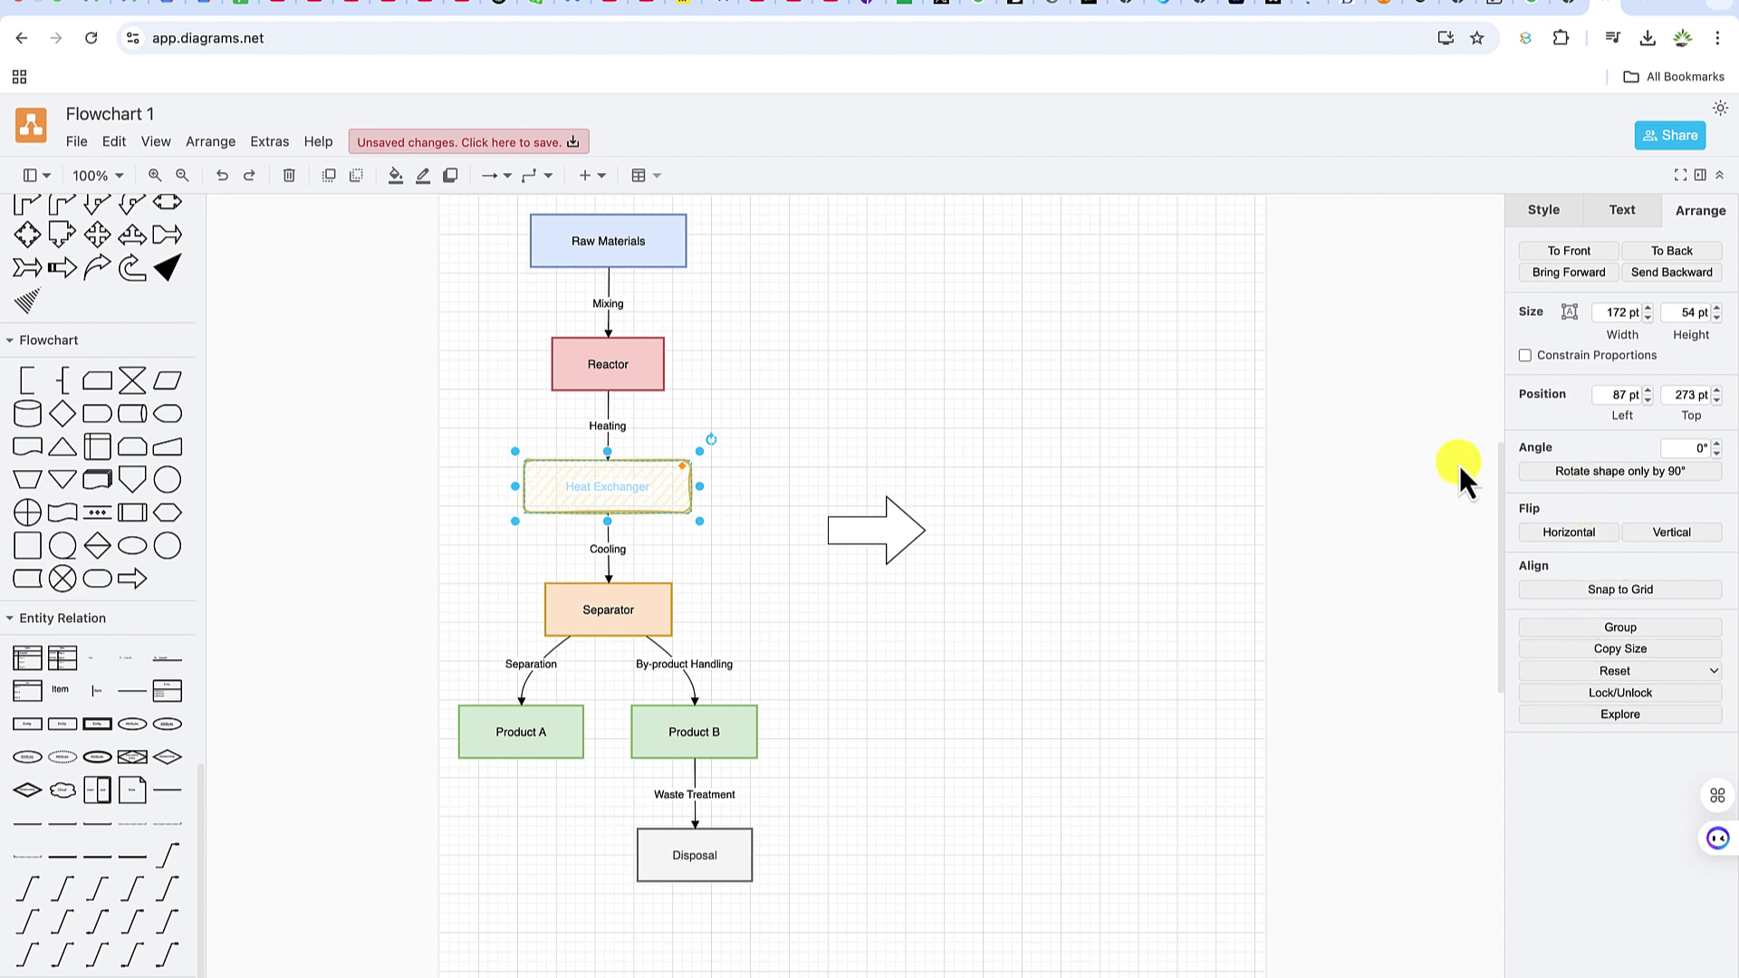
click(654, 176)
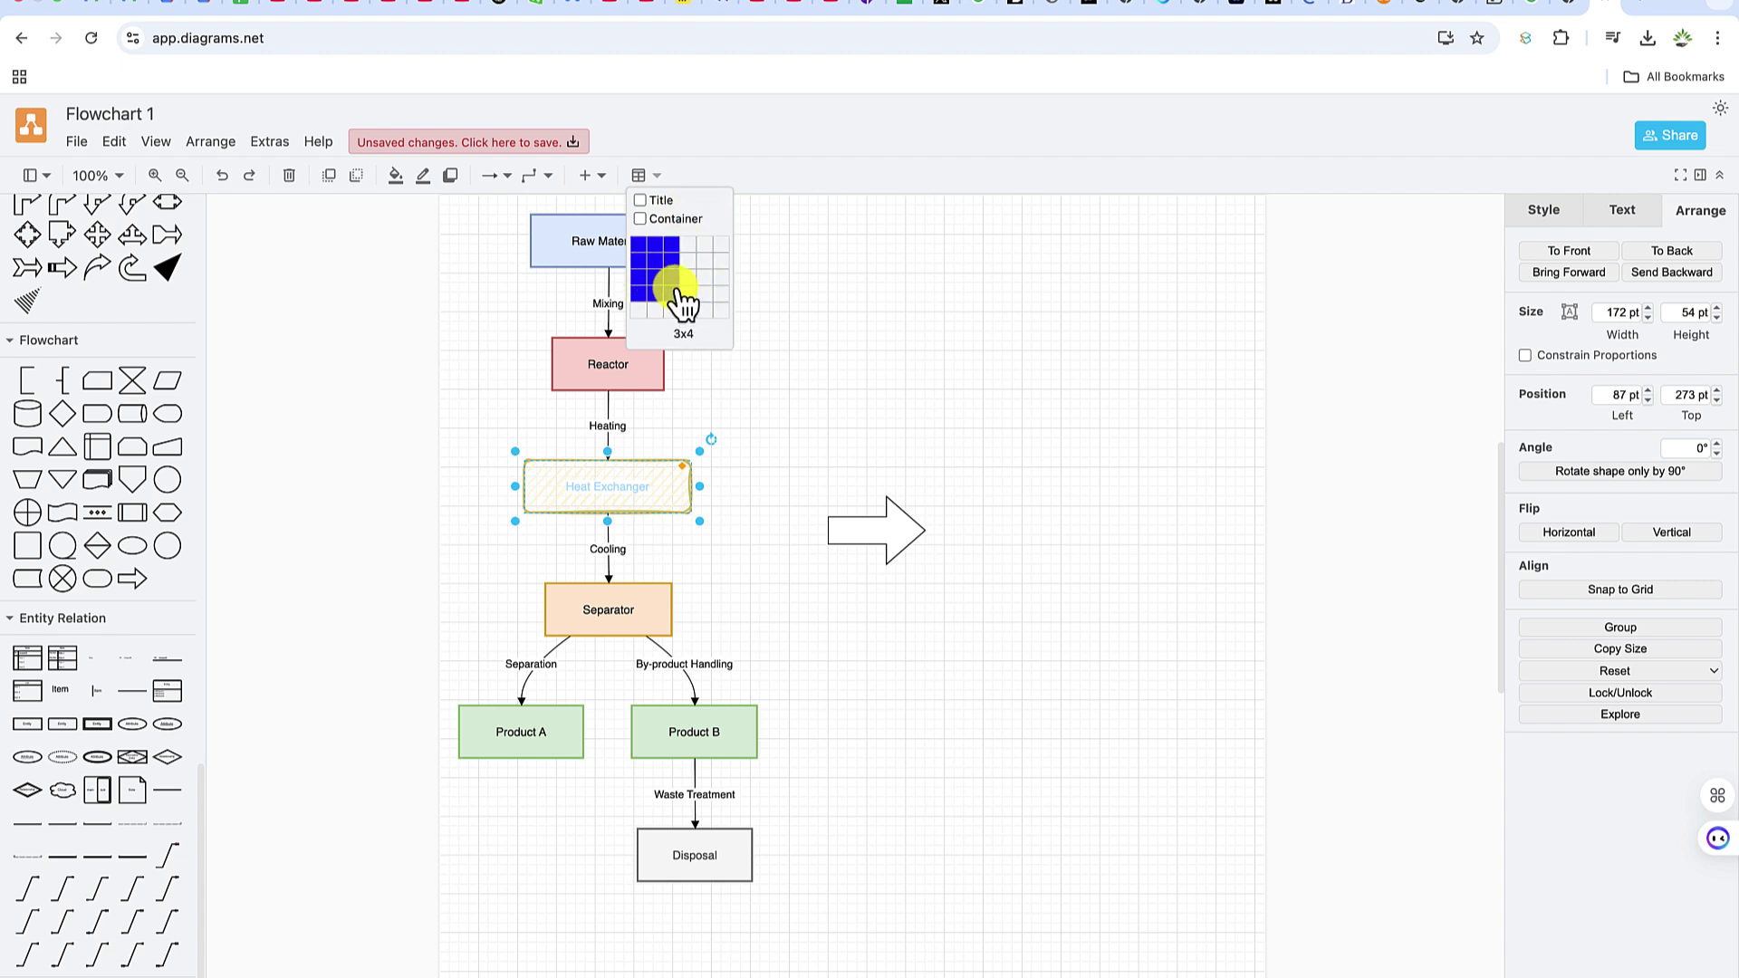
click(919, 376)
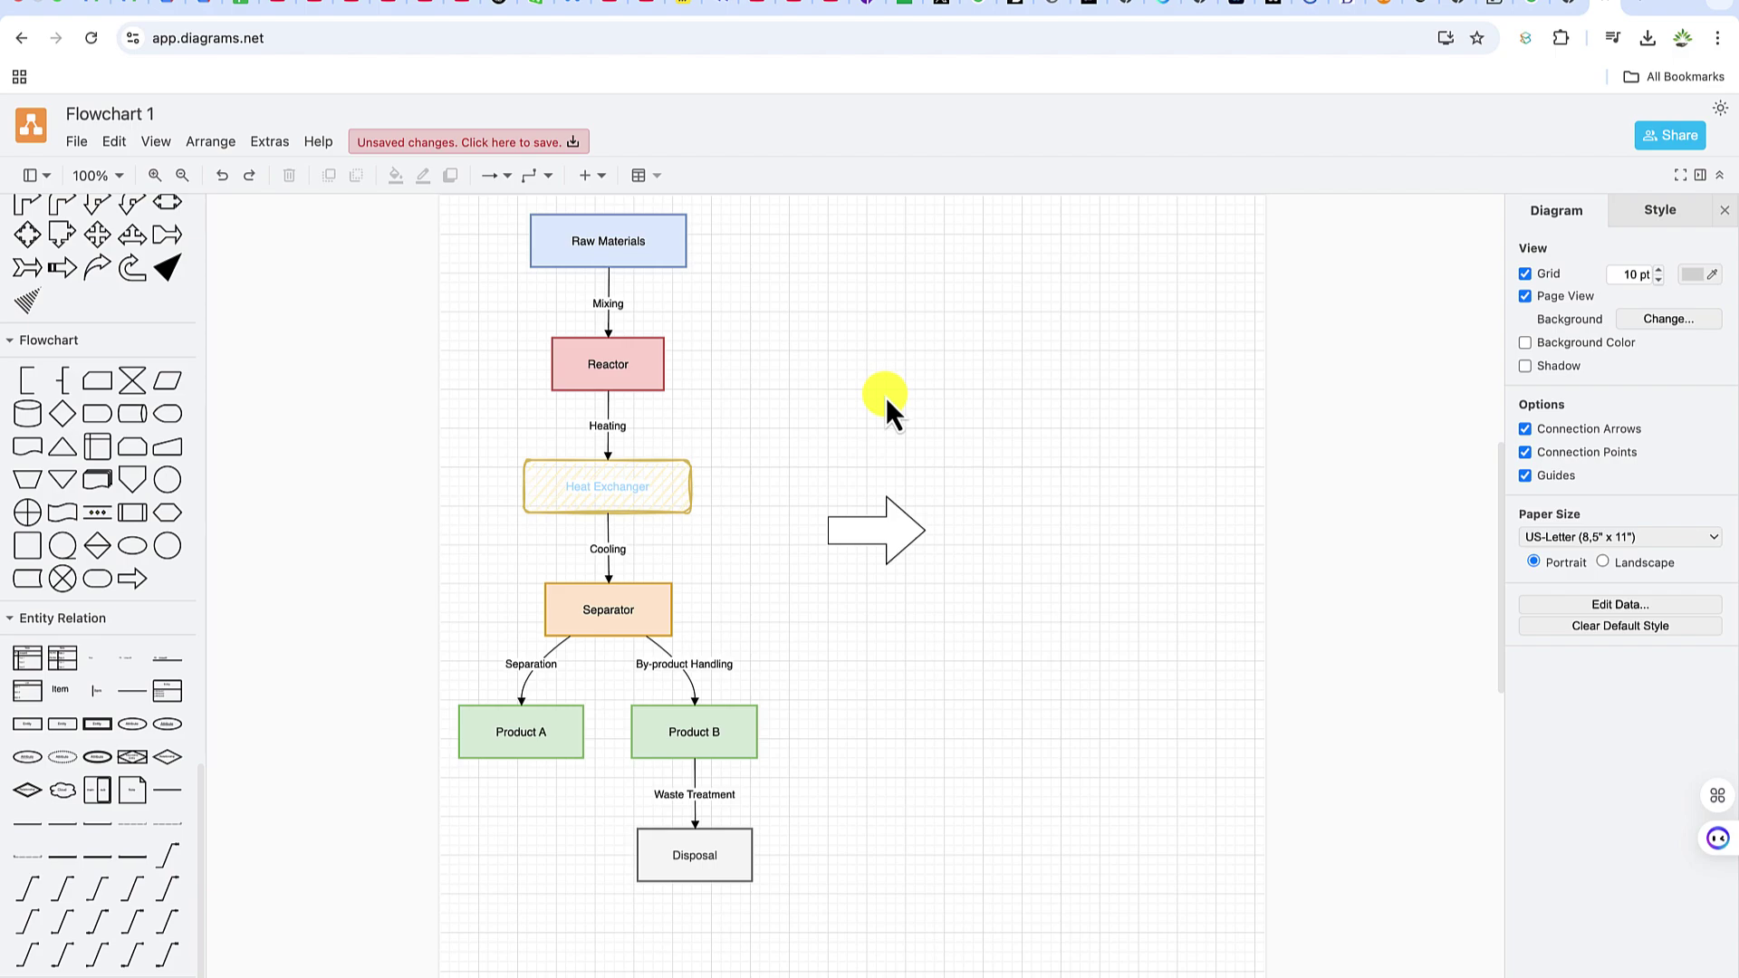
Browse the More Shapes catalogue and apply it without changes
click(98, 951)
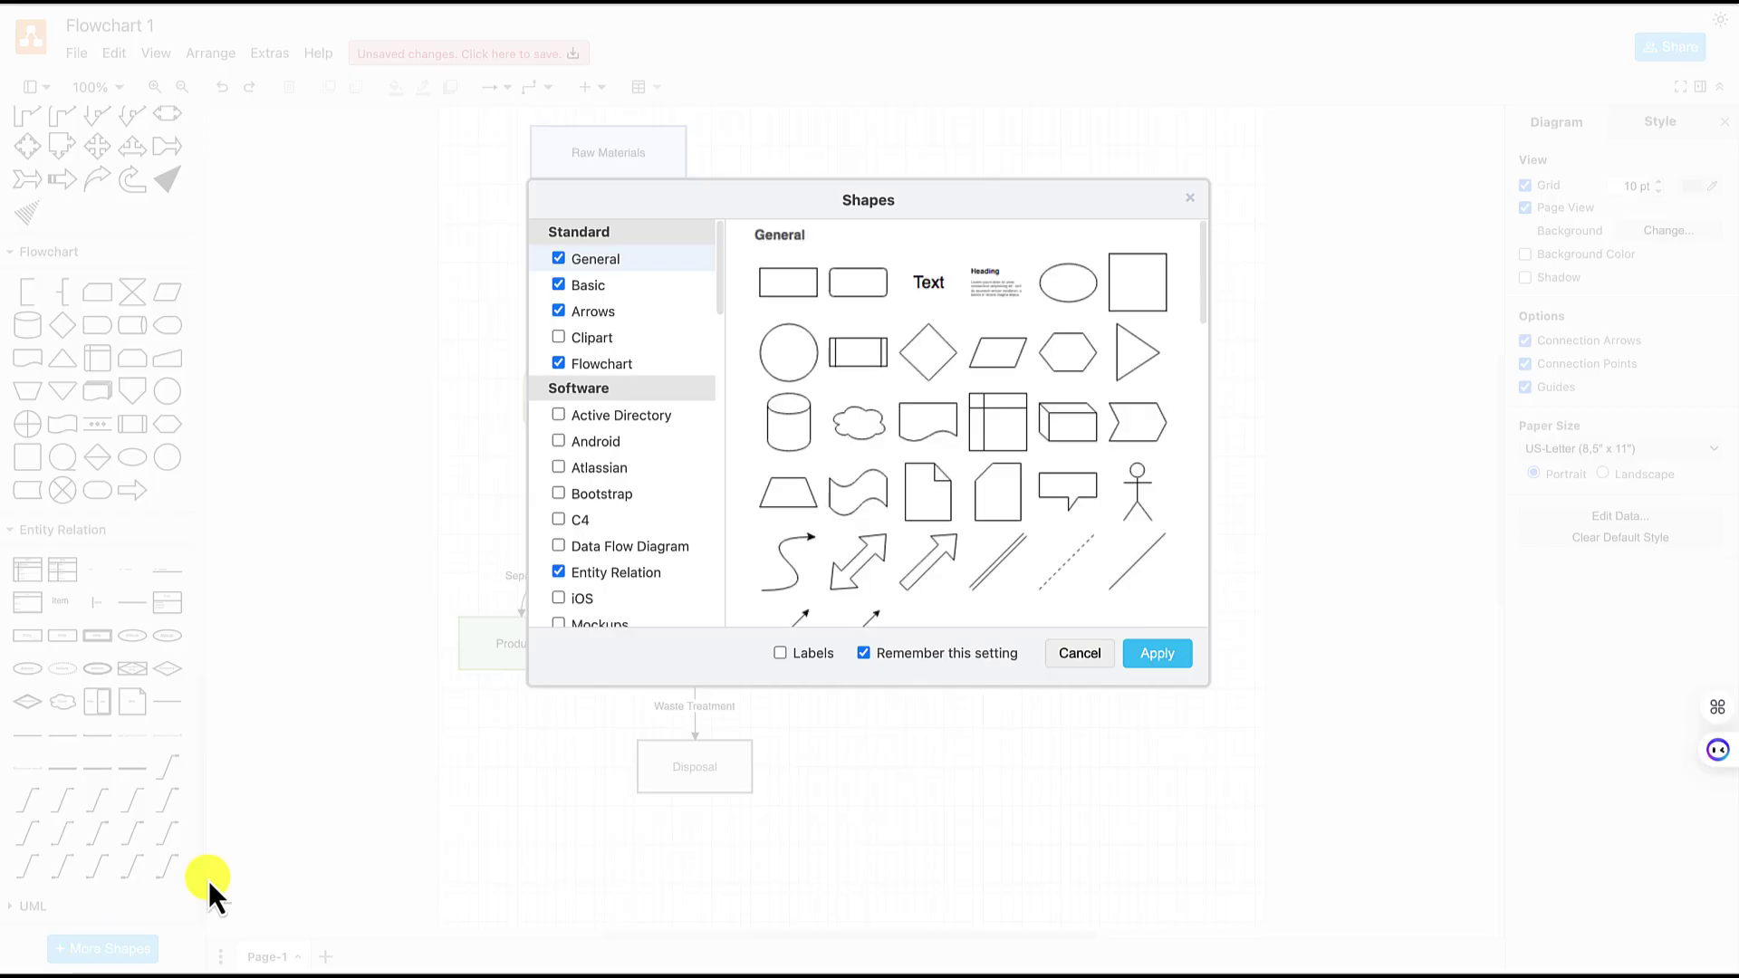
scroll(849, 448, down, 10)
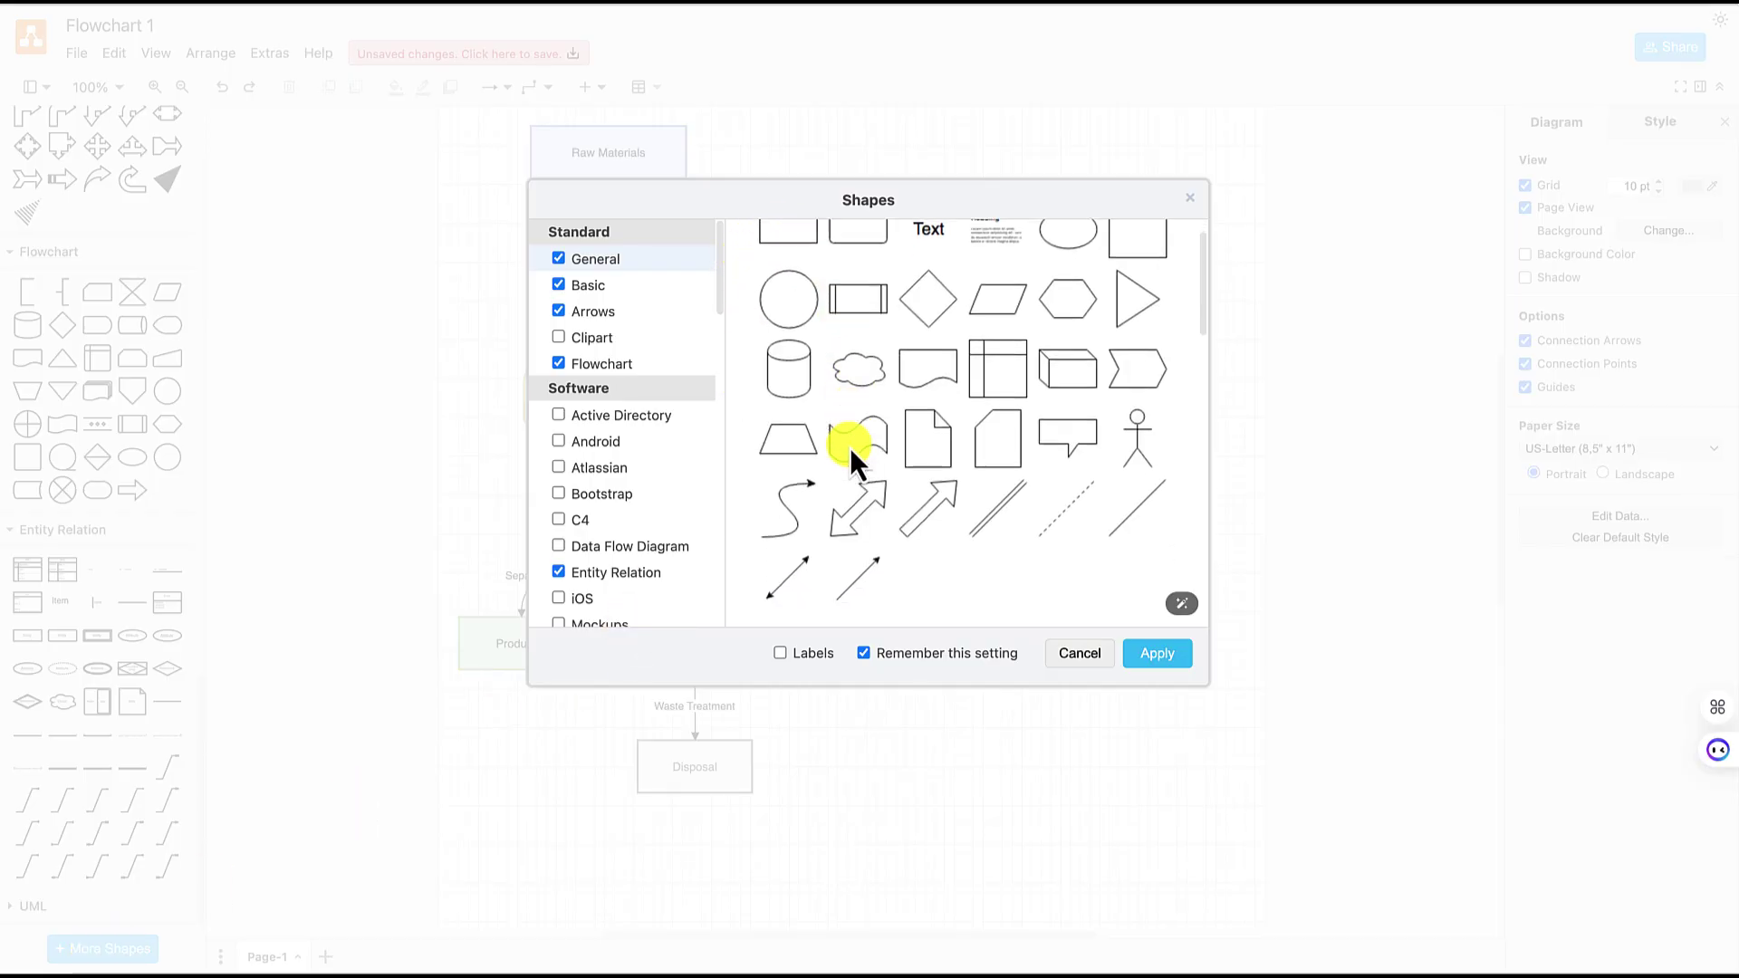
scroll(849, 447, down, 2)
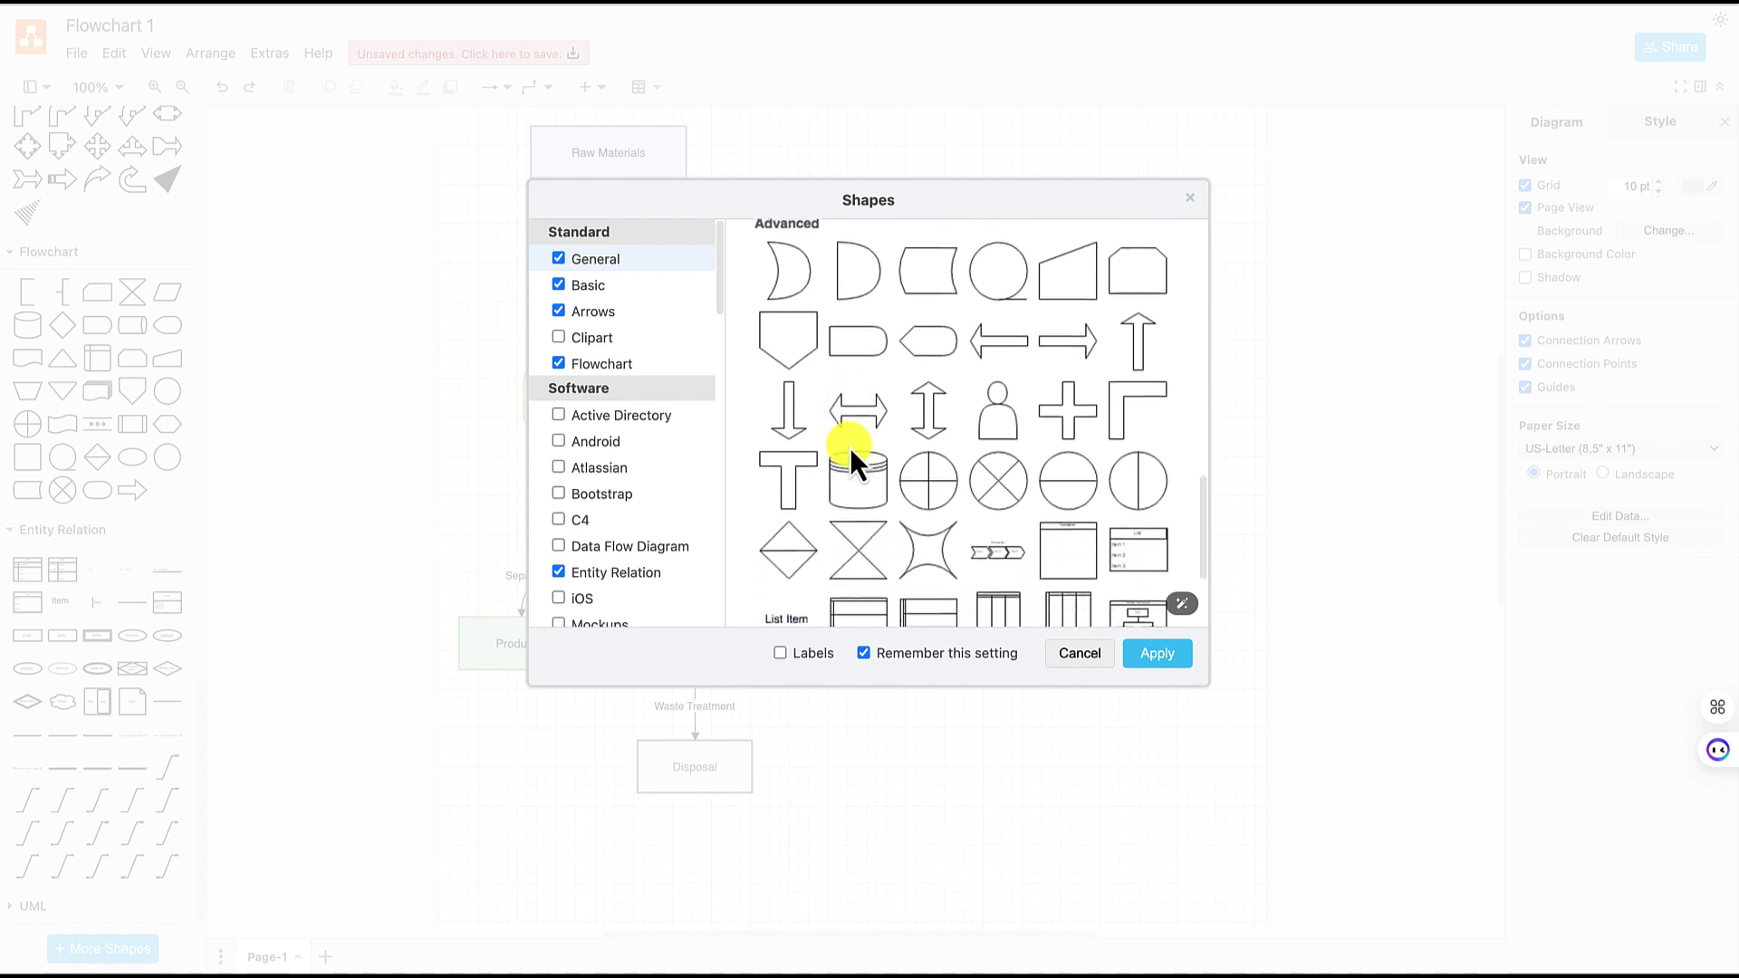
scroll(849, 447, up, 5)
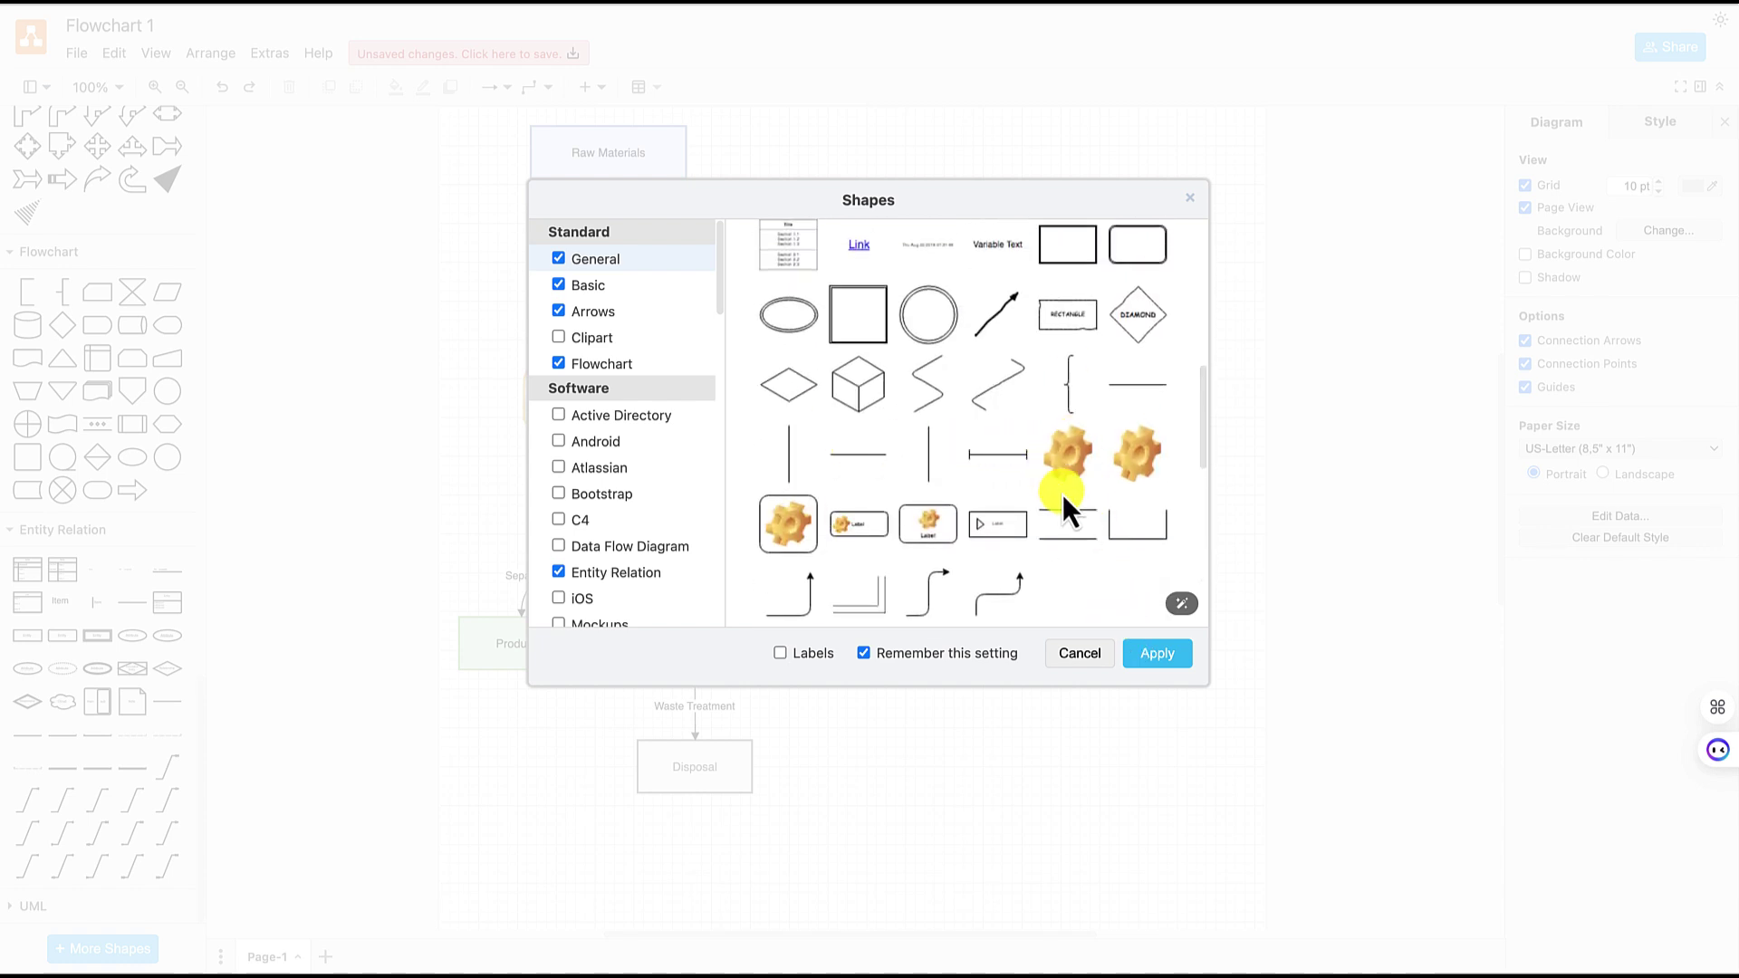
click(1145, 653)
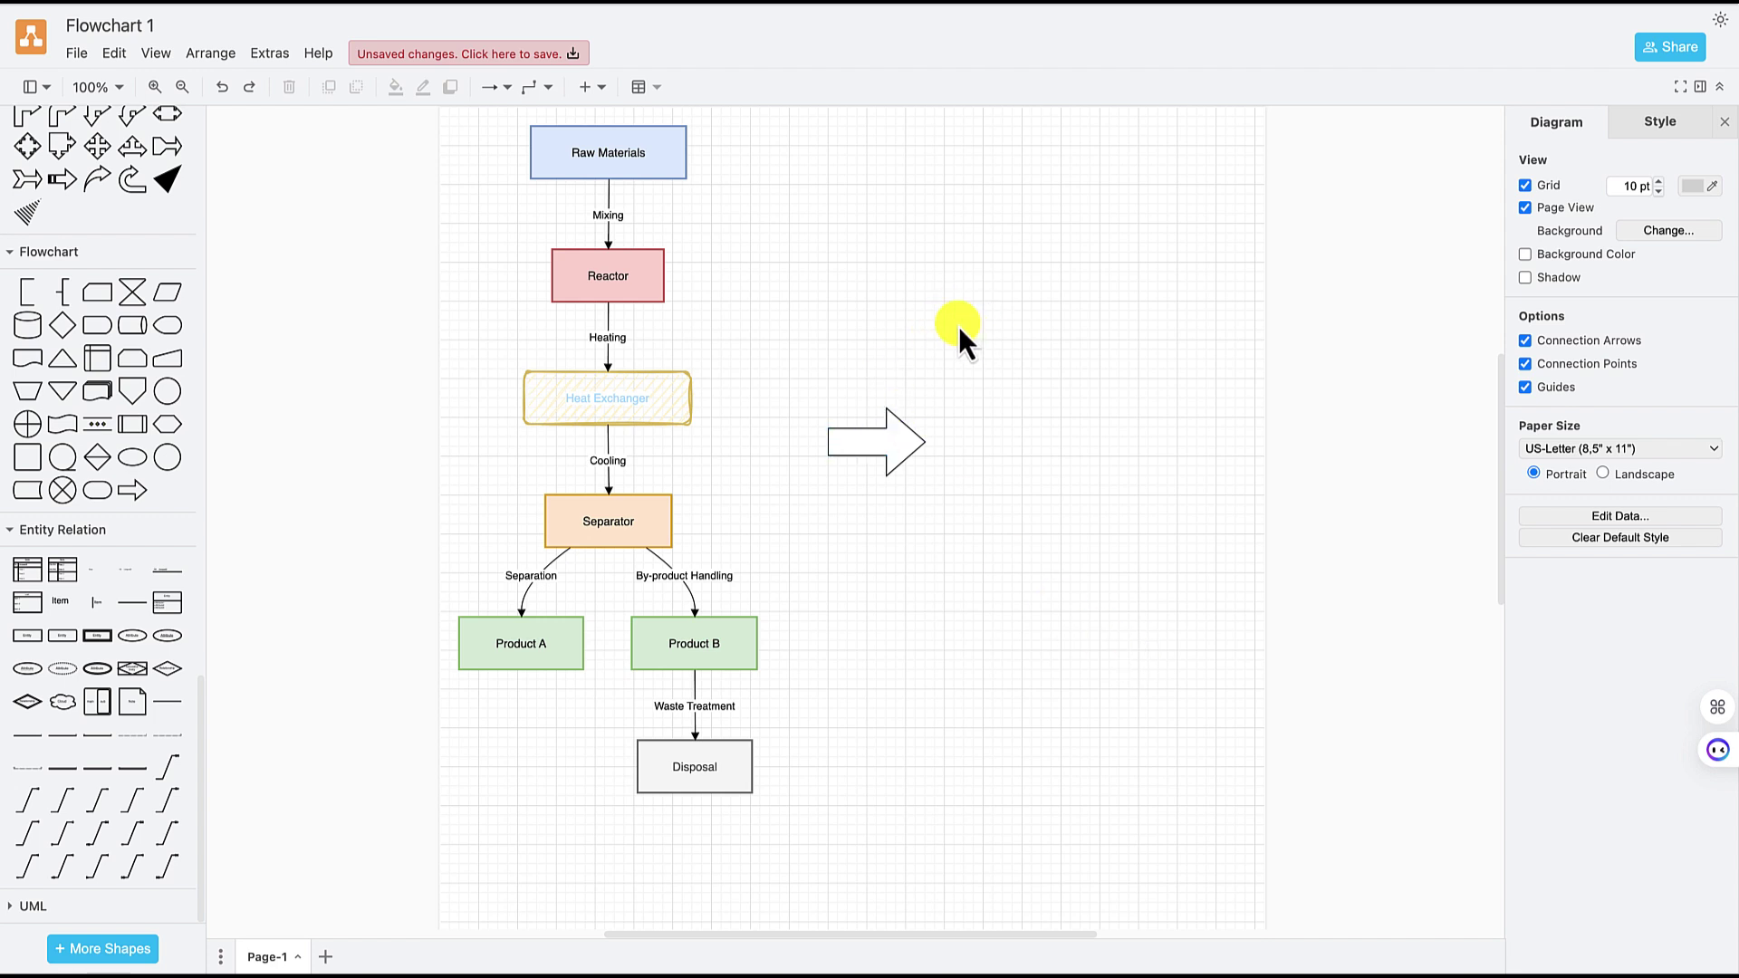
Reopen More Shapes and scroll the library list to AWS 3D
click(98, 948)
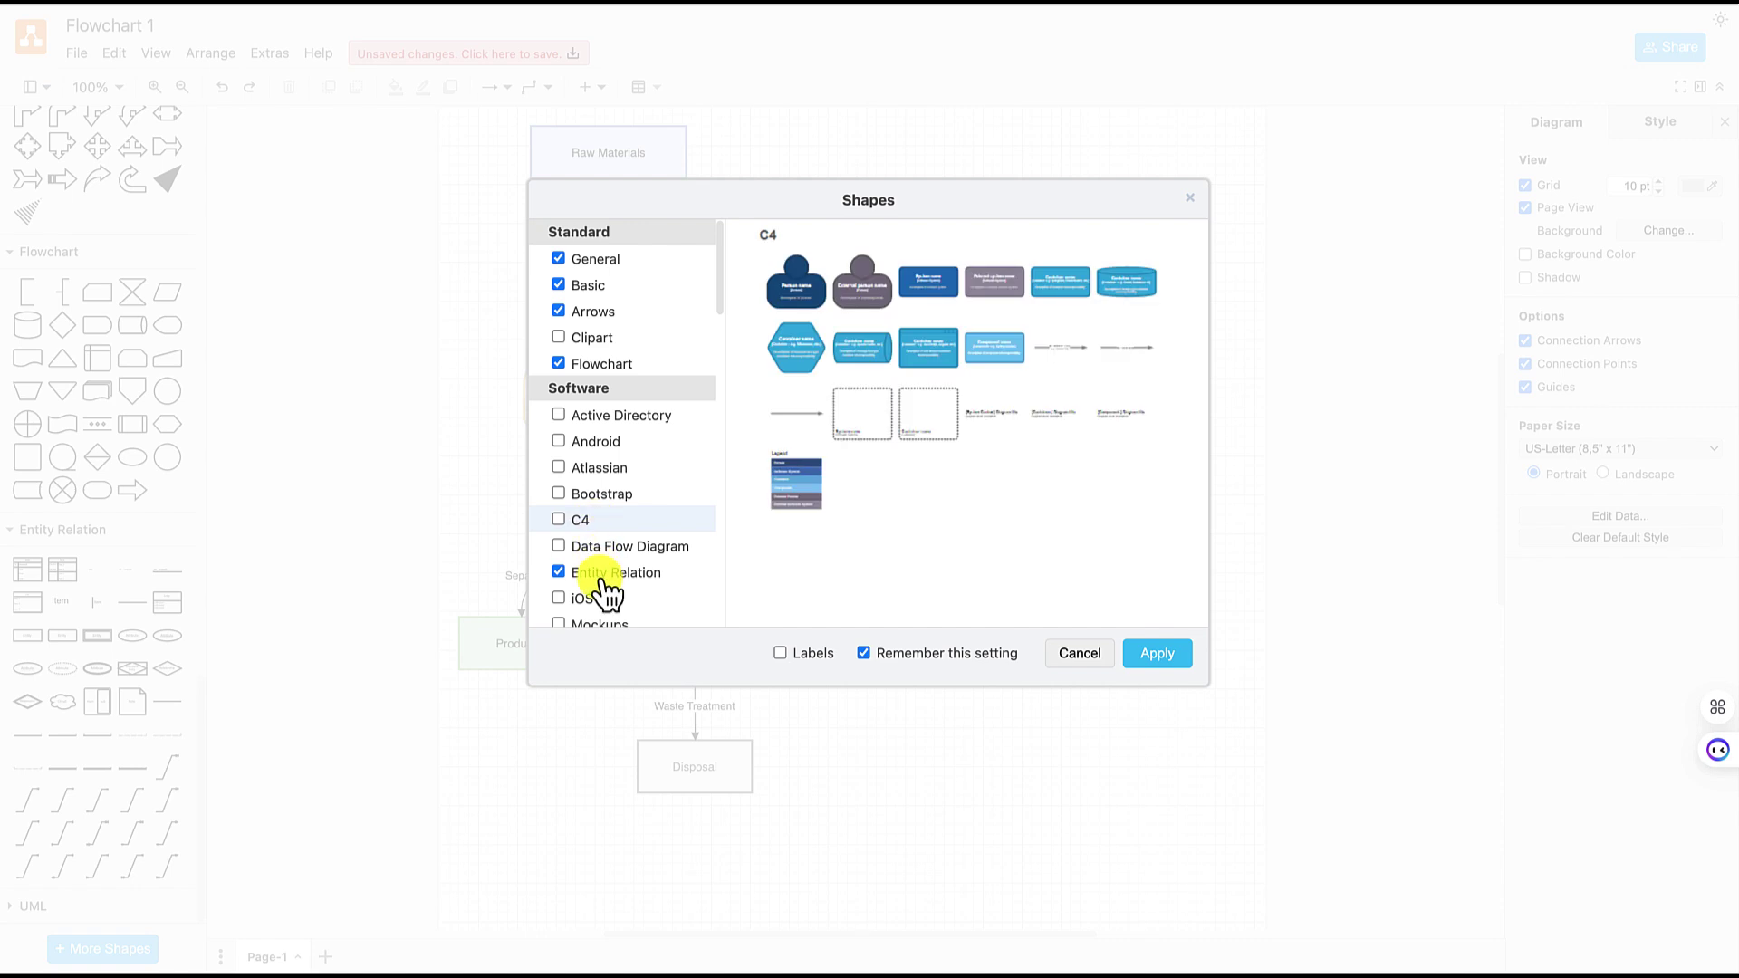
scroll(605, 588, down, 1)
scroll(605, 589, down, 3)
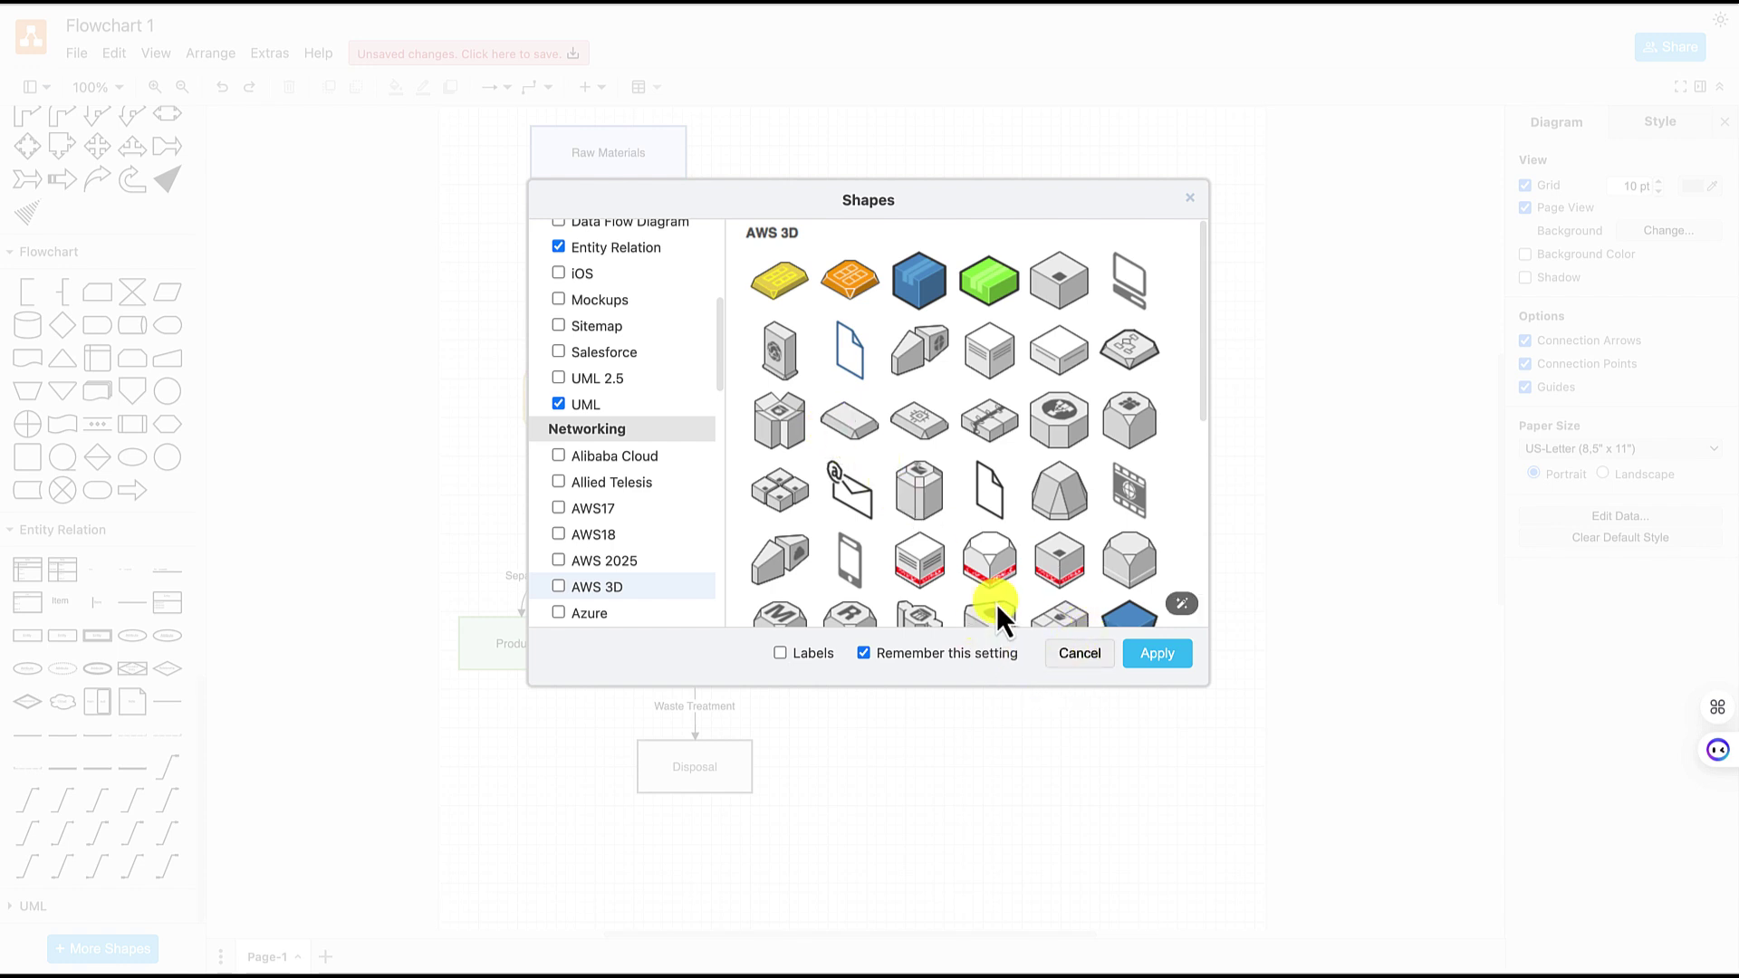
Close the Shapes dialog and delete the block right-arrow beside the flowchart
click(1189, 200)
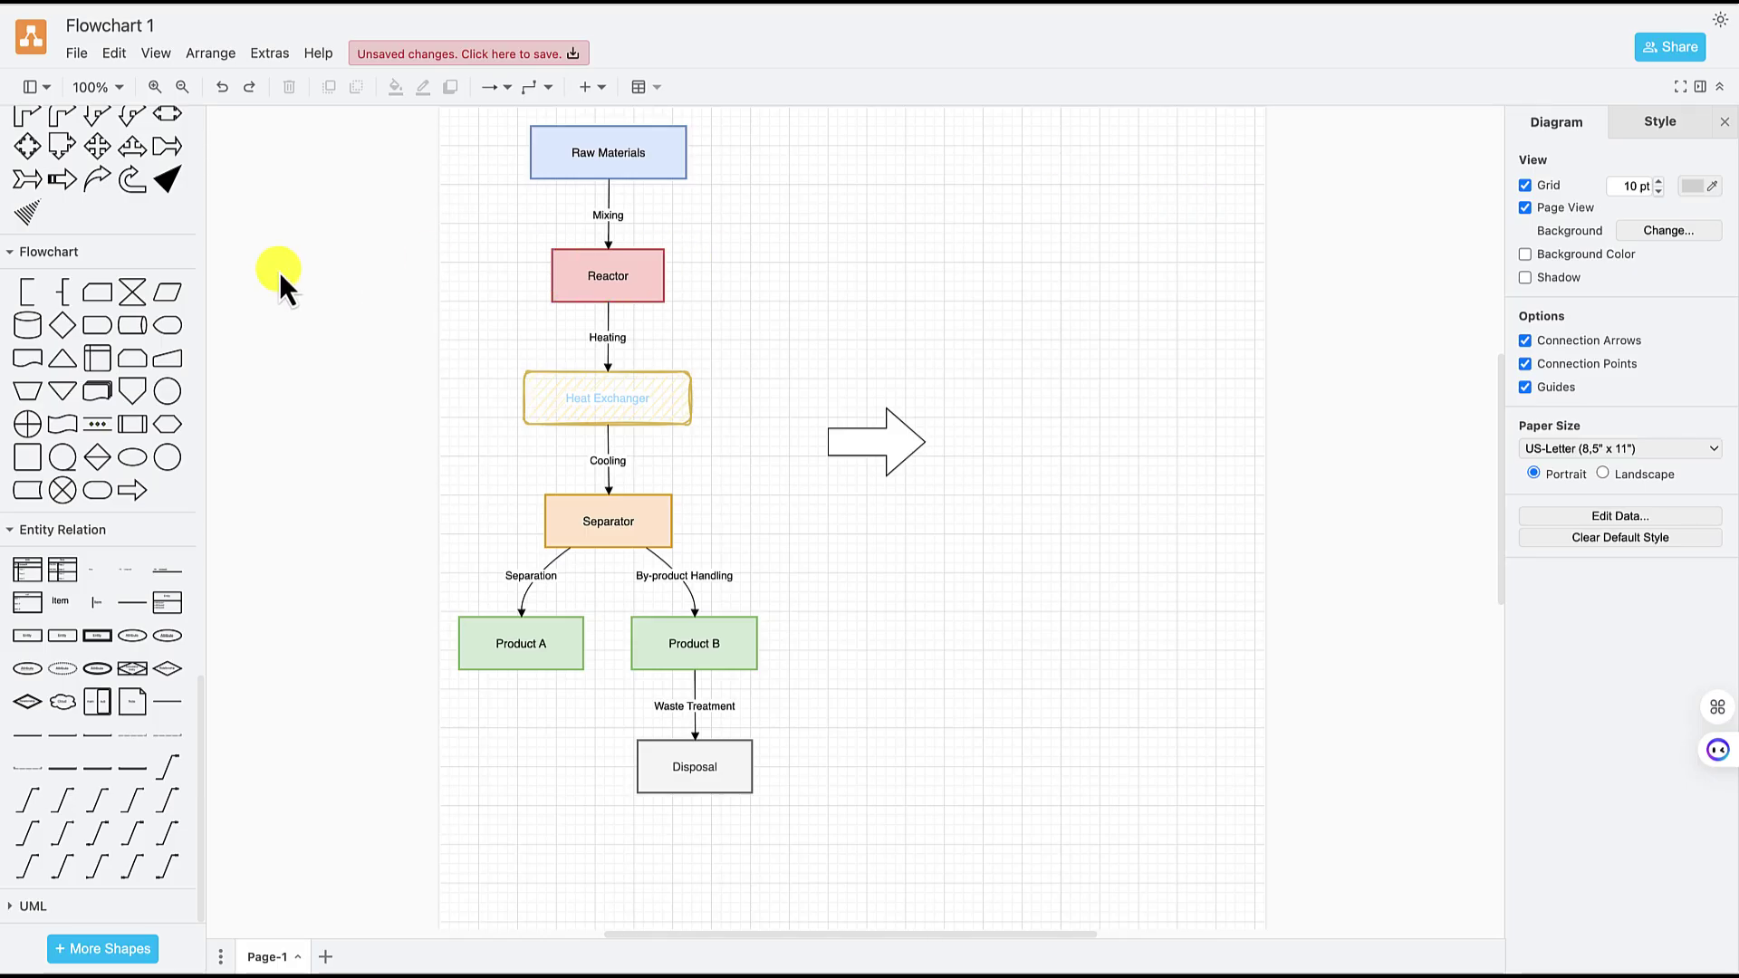
click(873, 439)
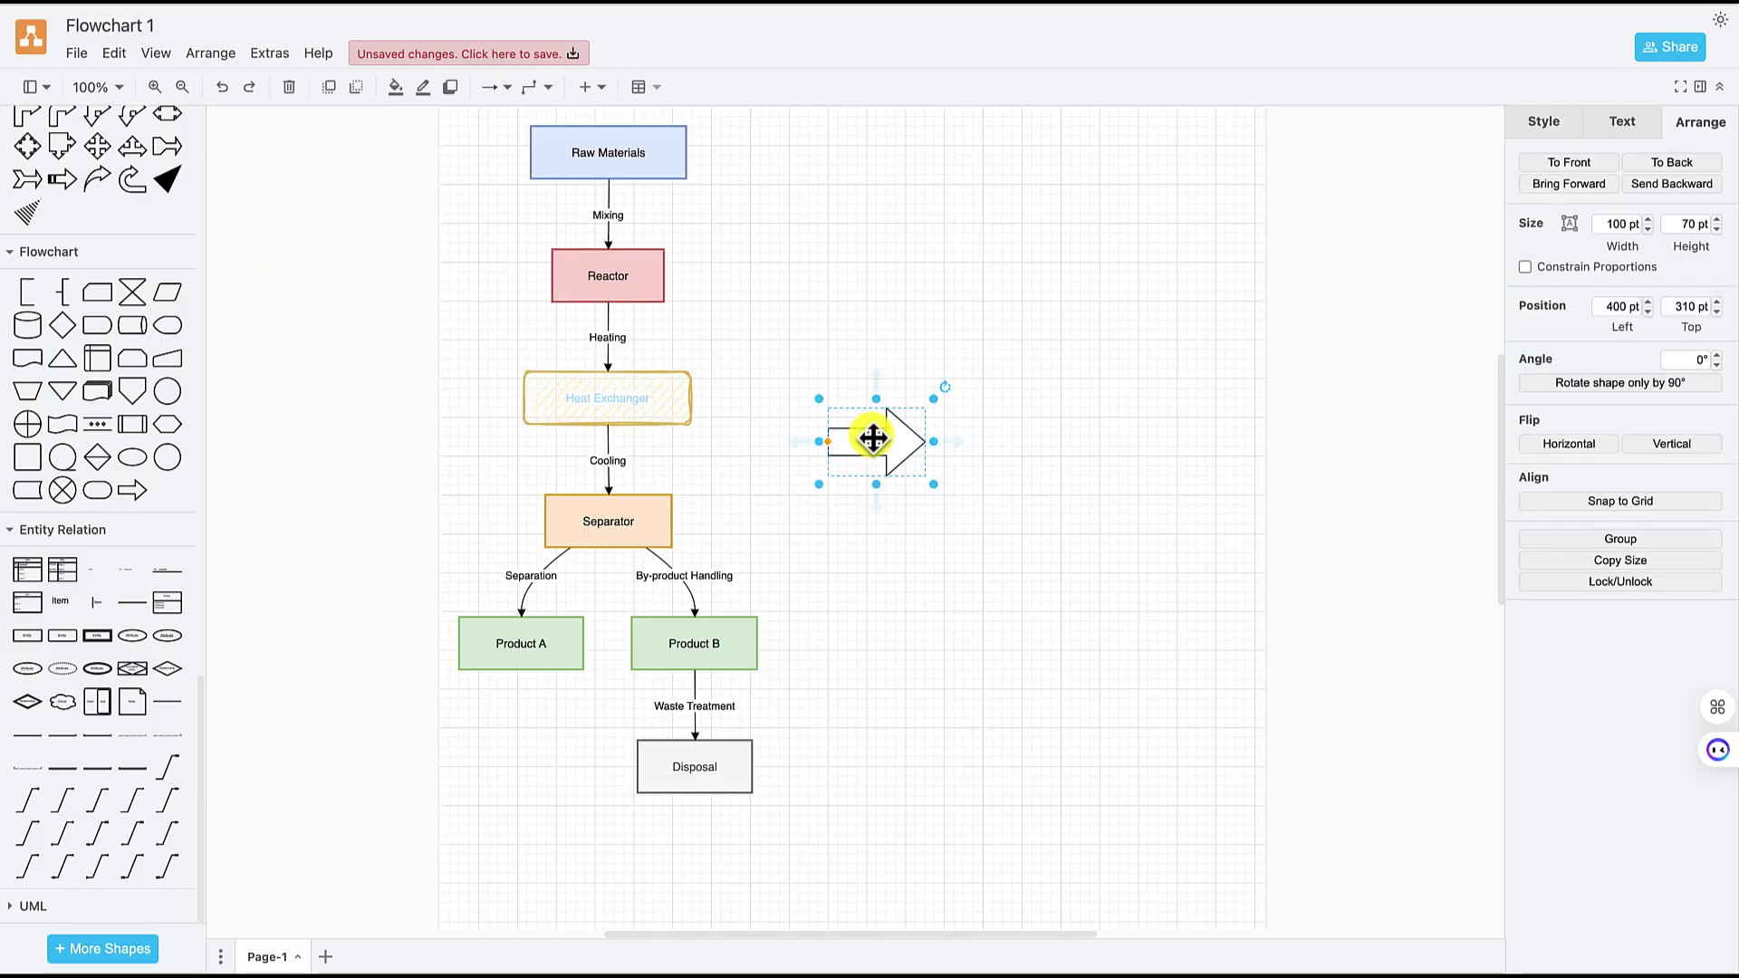
key(Delete)
scroll(634, 372, up, 2)
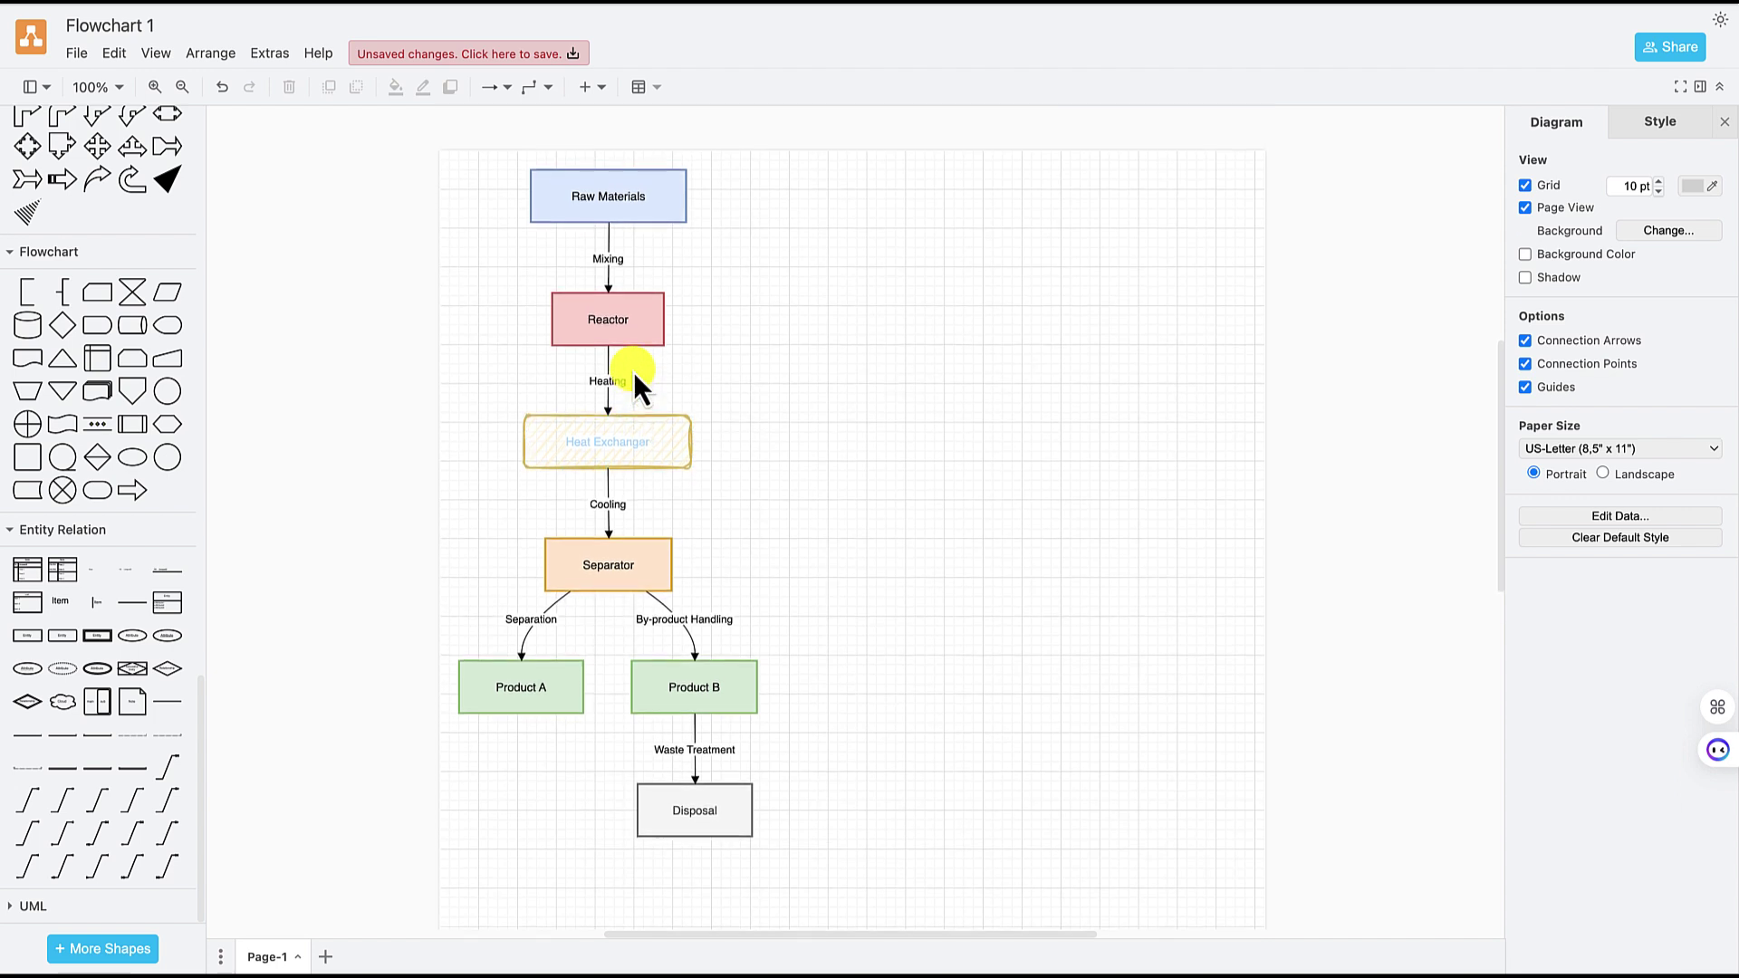
scroll(633, 371, up, 1)
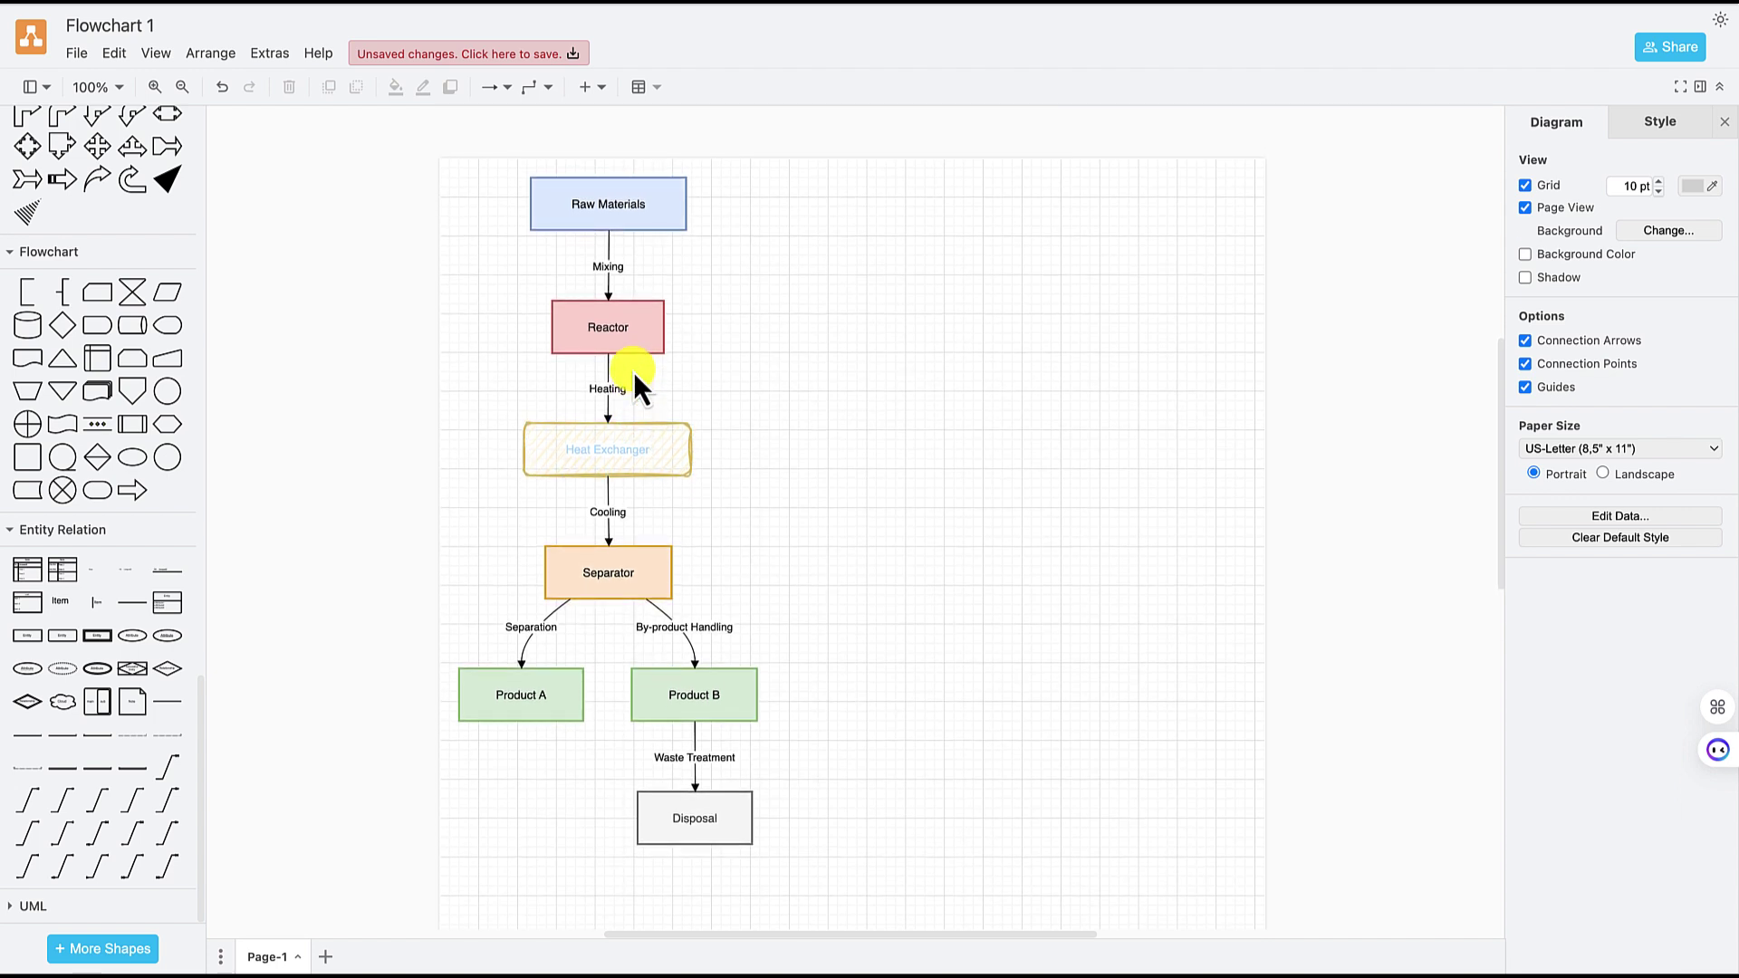
Open the PNG image export dialog via File > Export as > PNG
click(77, 54)
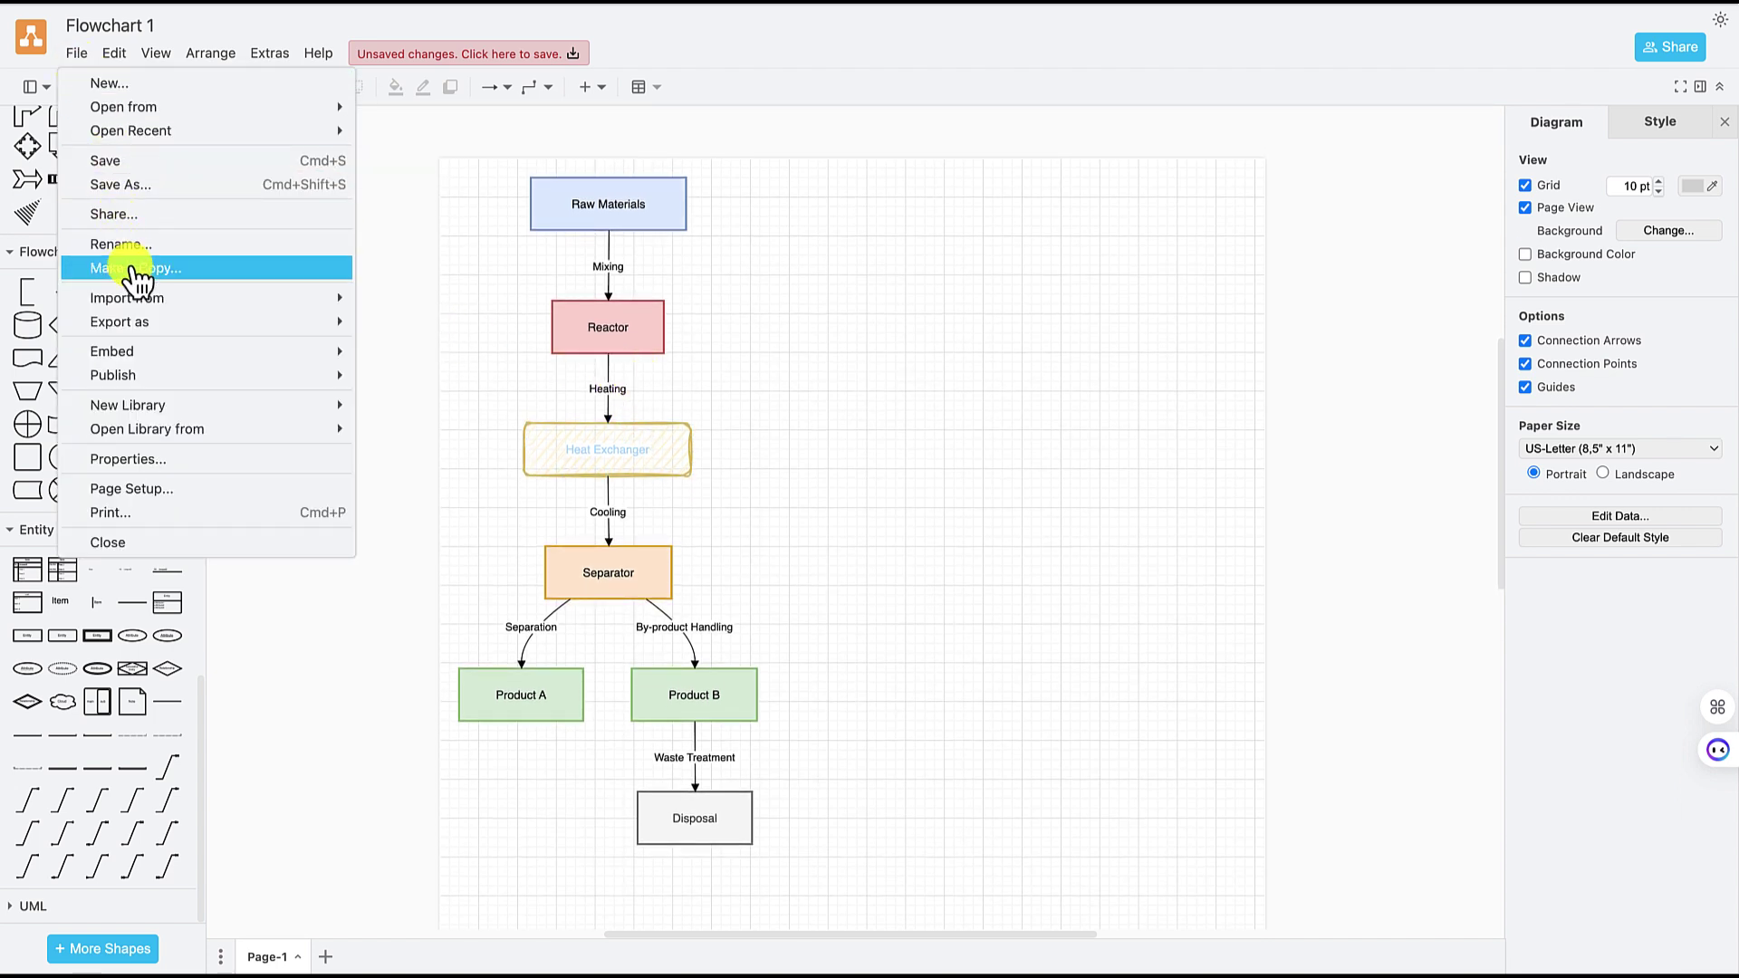
mouse_move(161, 328)
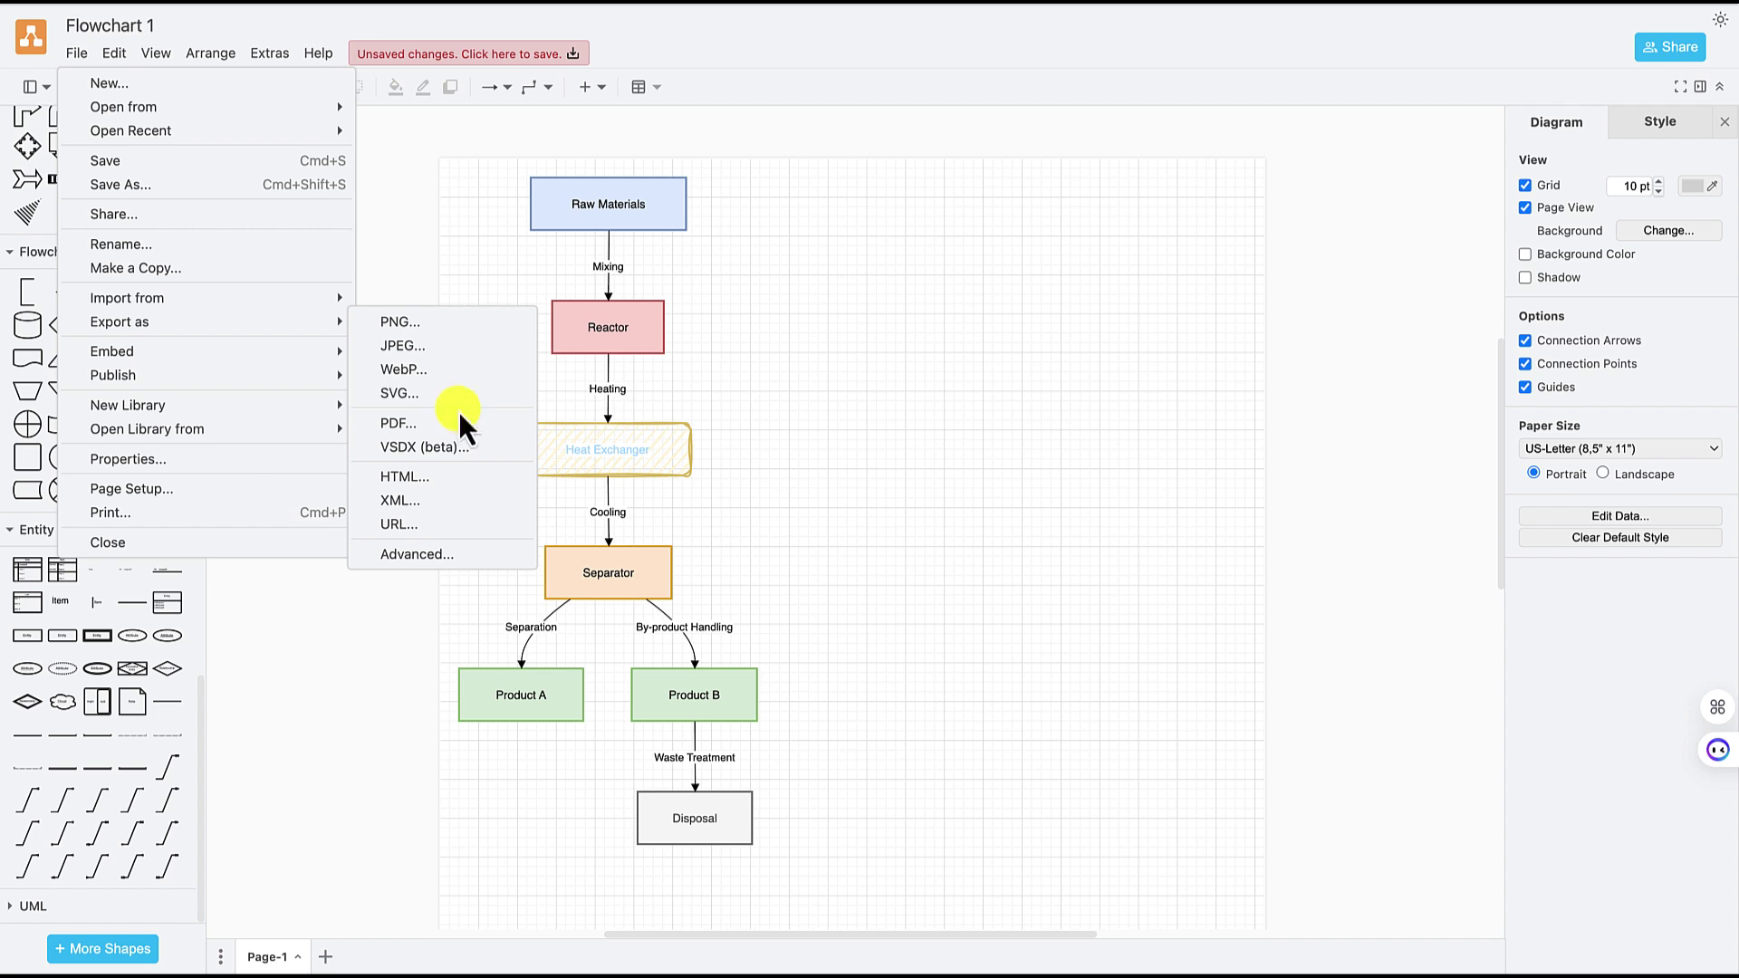
click(443, 328)
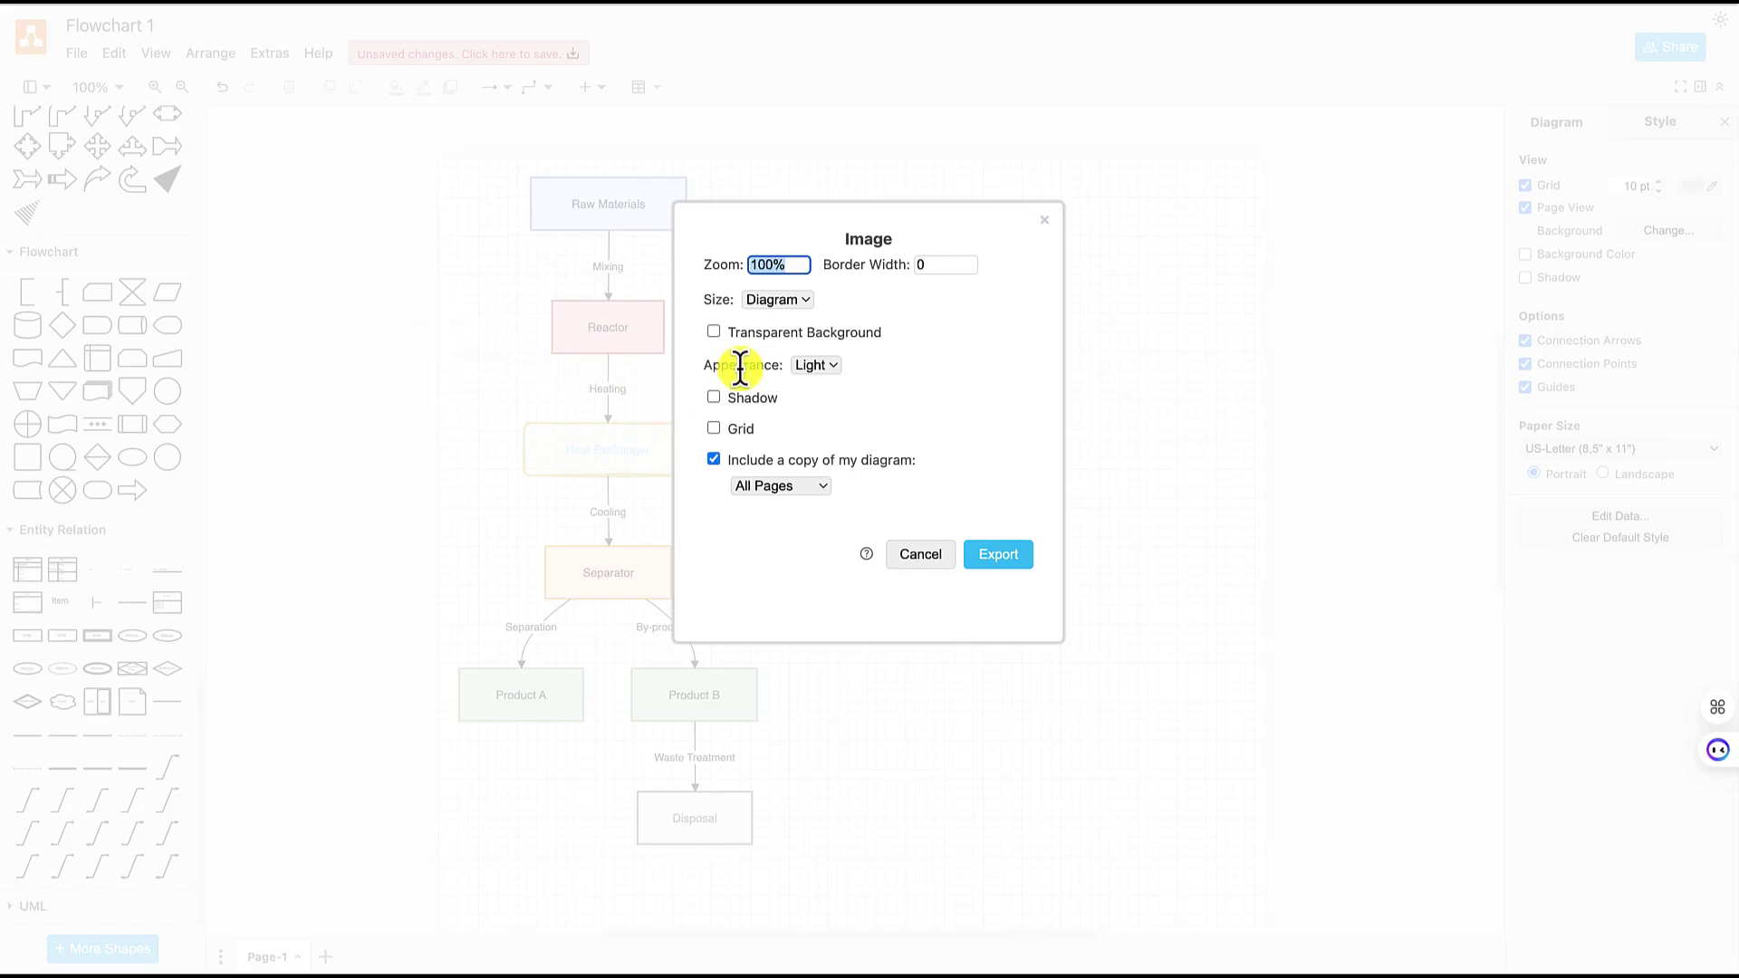
Export as PNG with transparent background, Light appearance, no grid or shadow, and All Pages
click(712, 333)
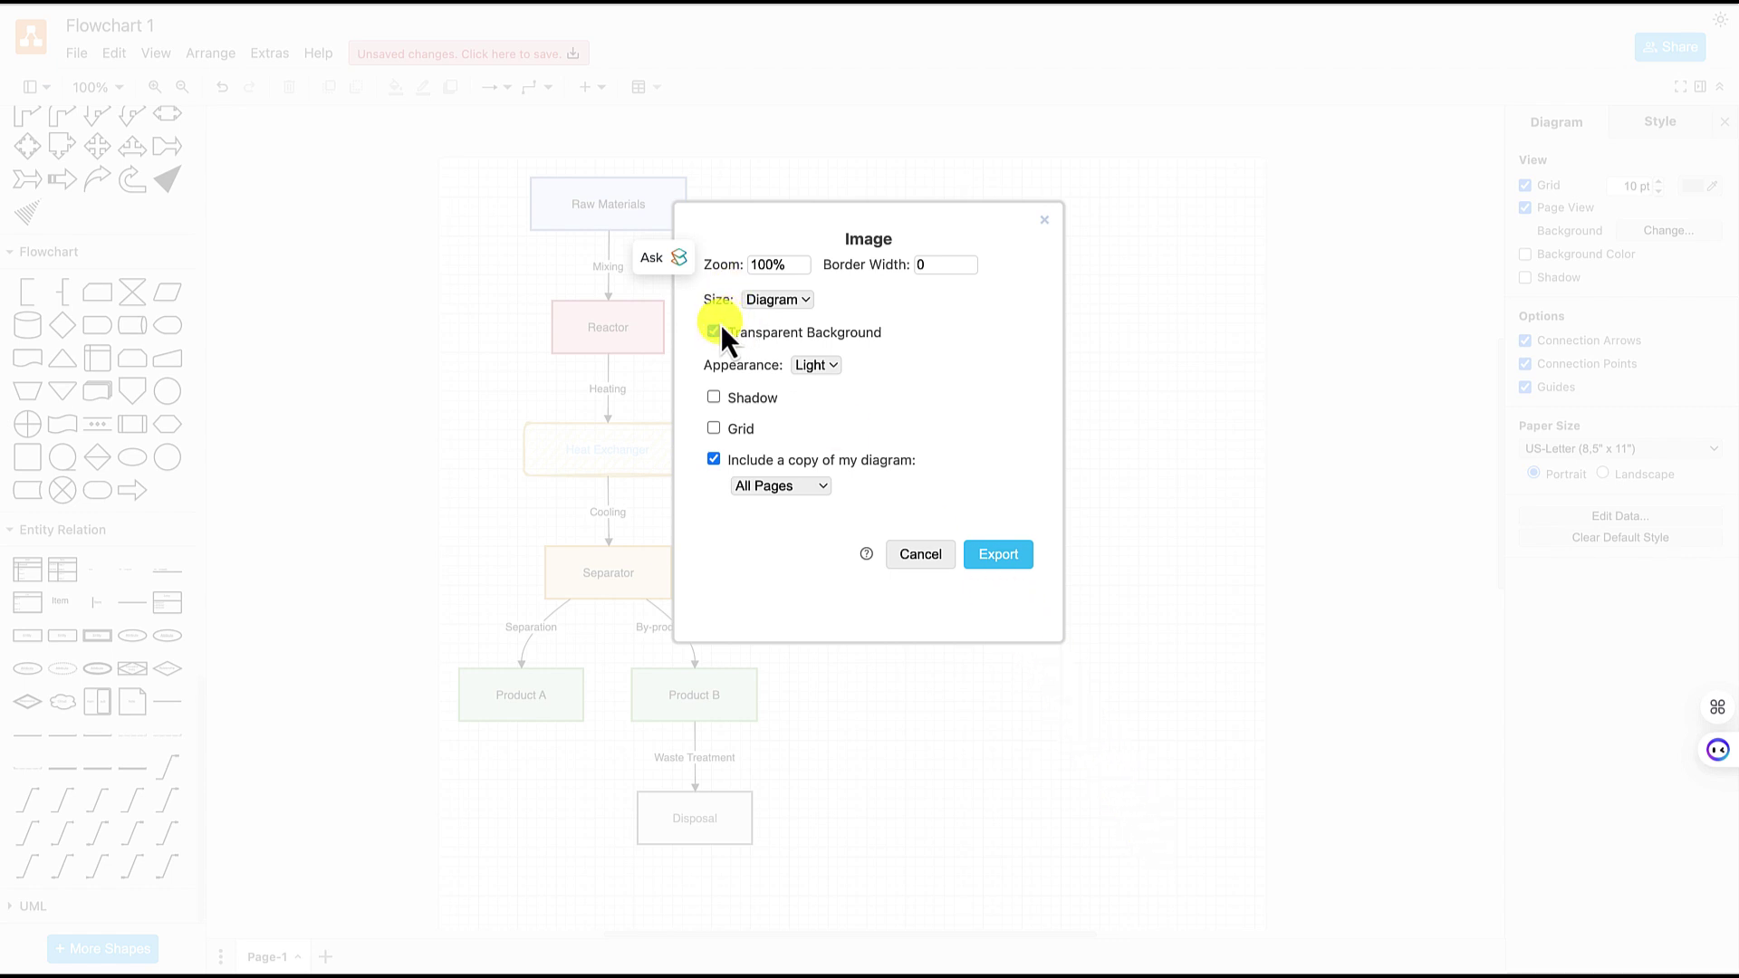
click(815, 365)
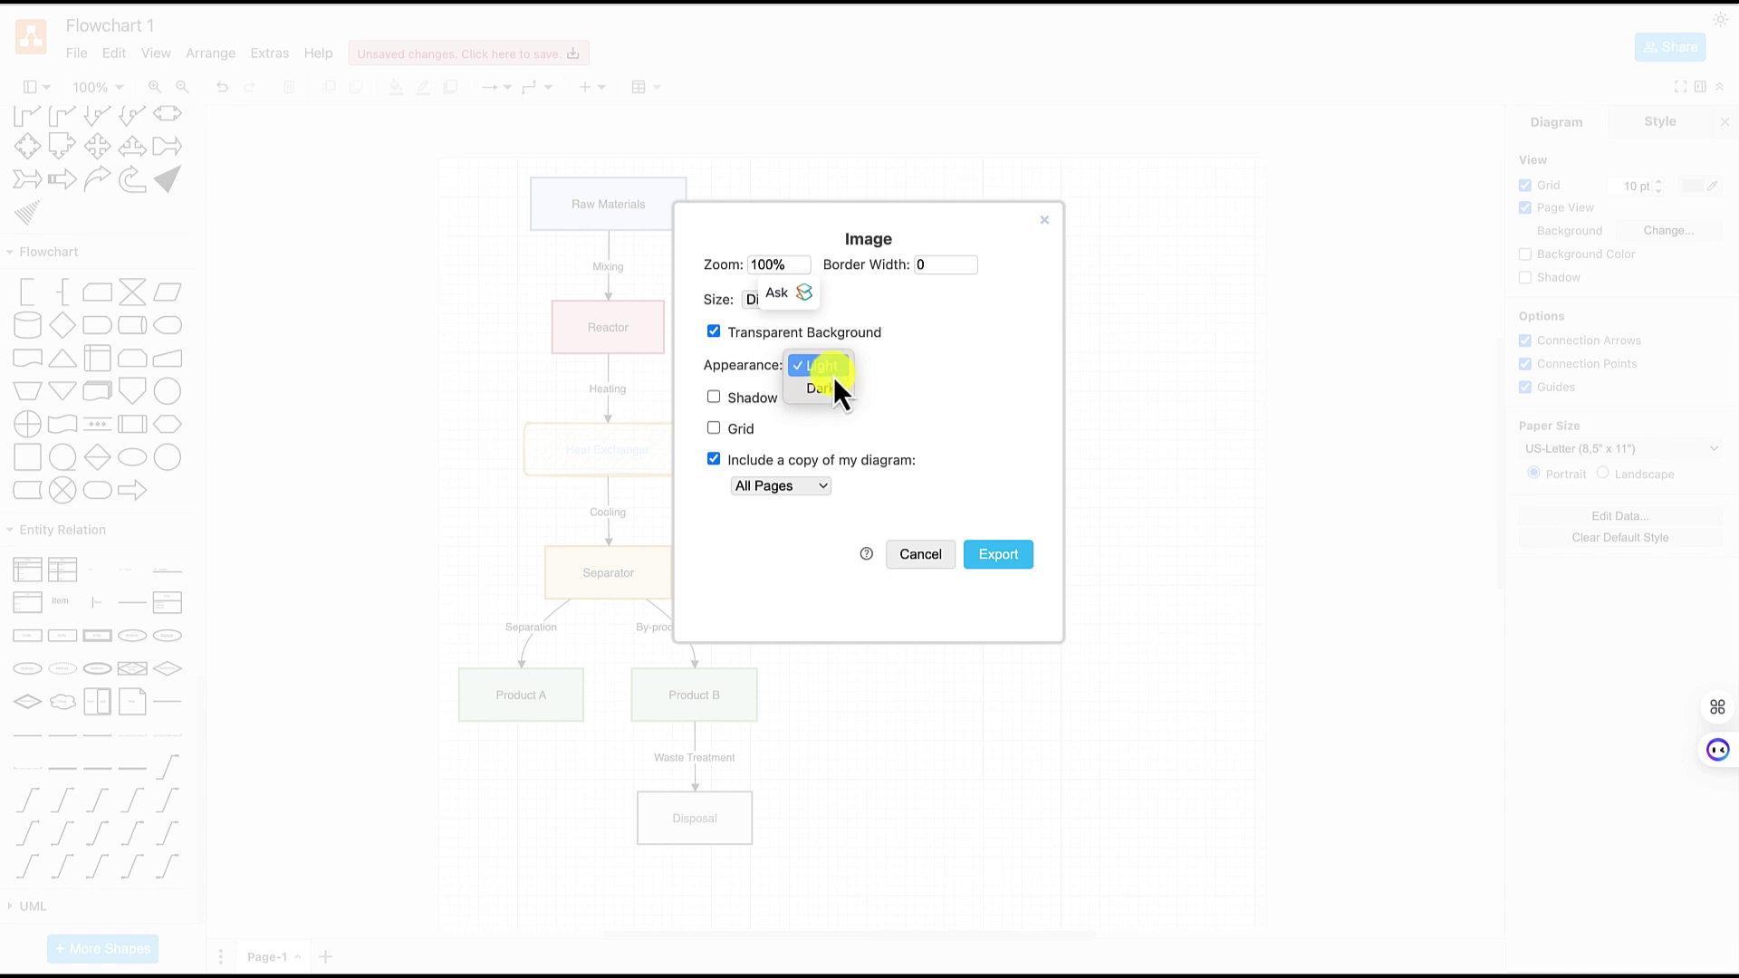
click(929, 380)
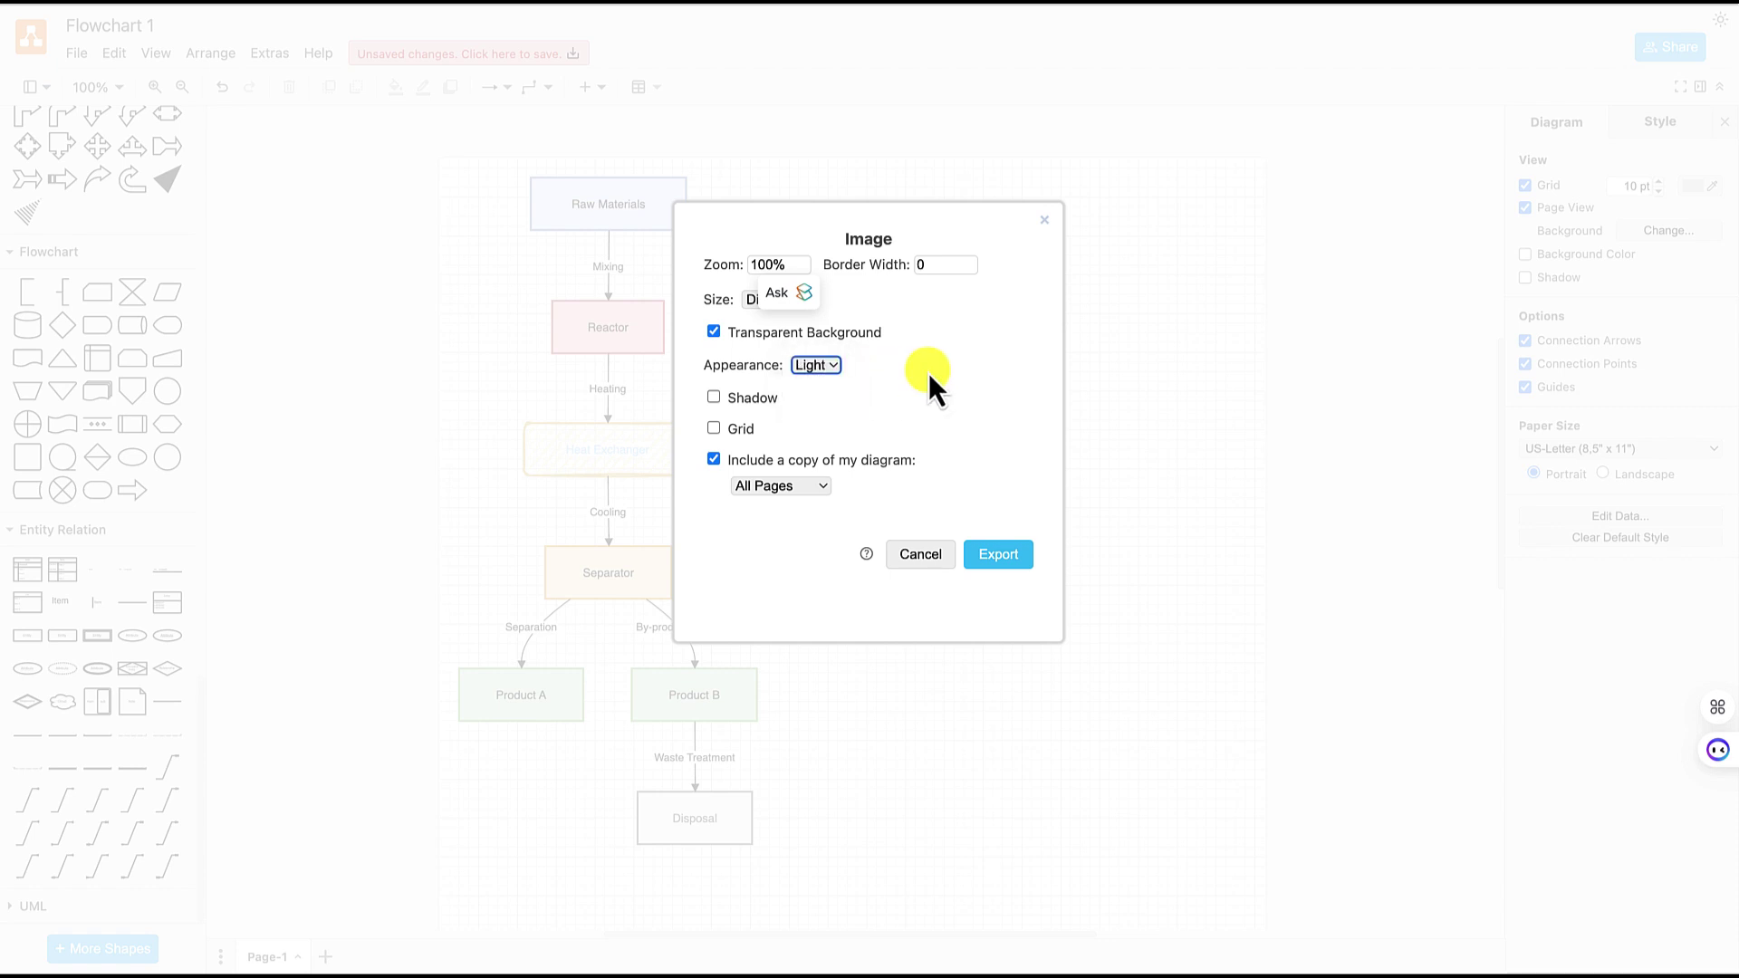
click(714, 430)
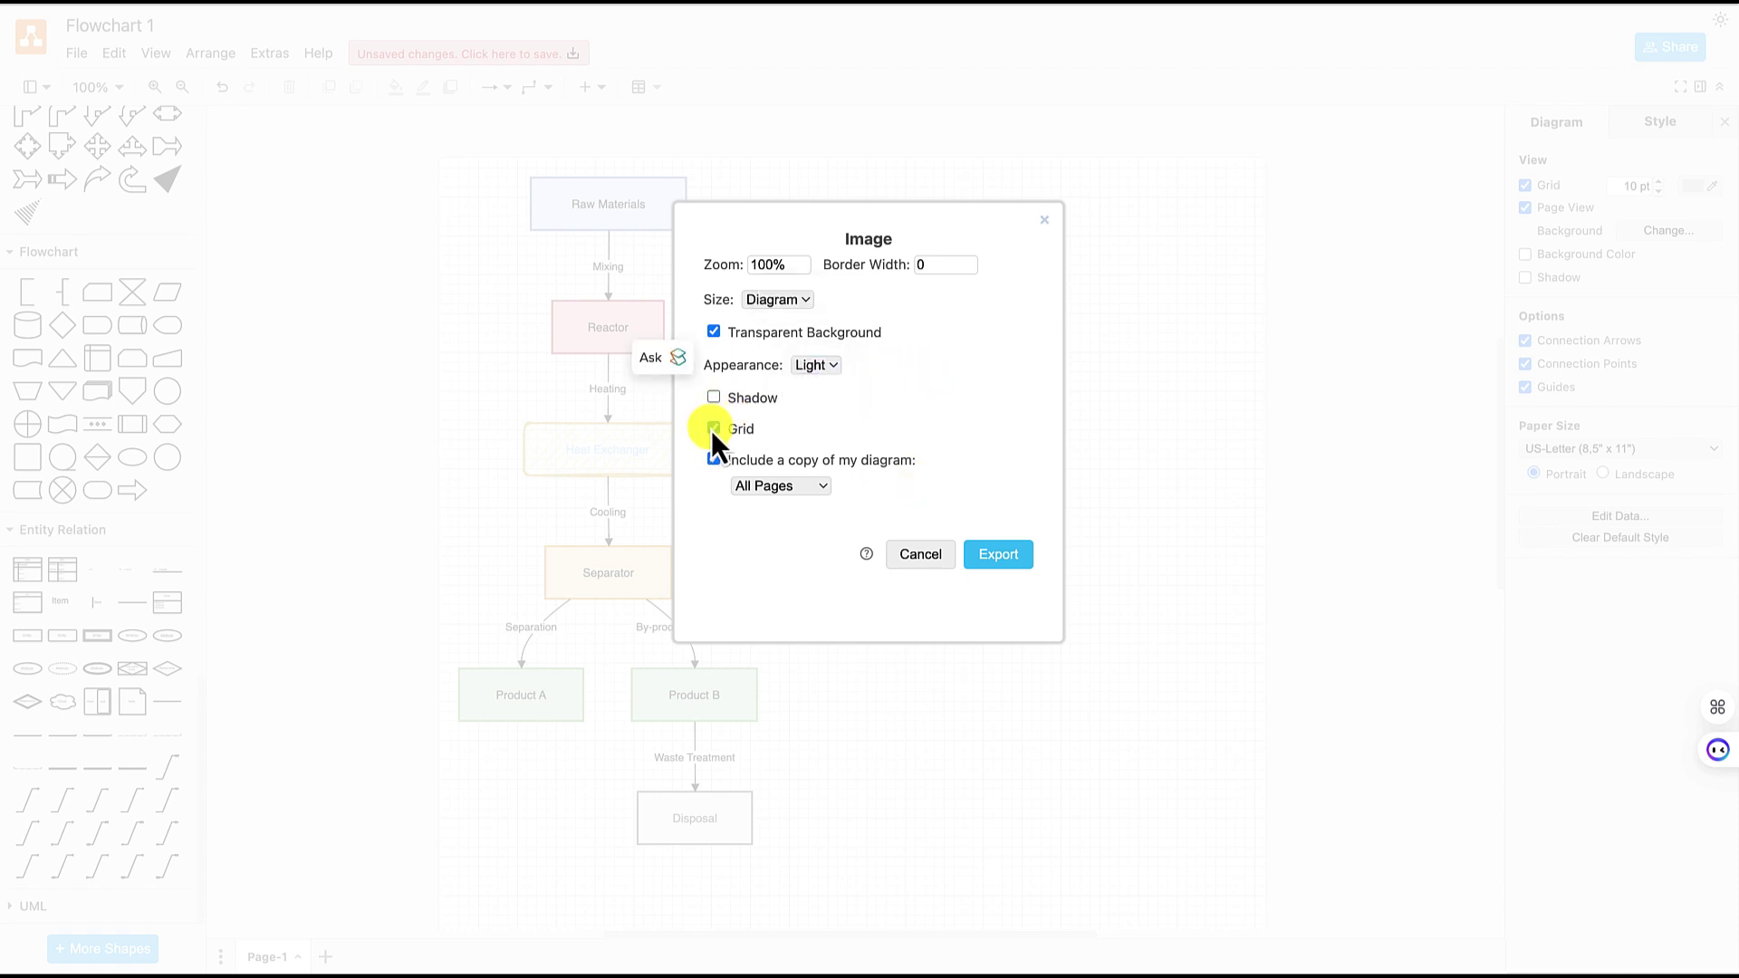
click(712, 431)
click(712, 396)
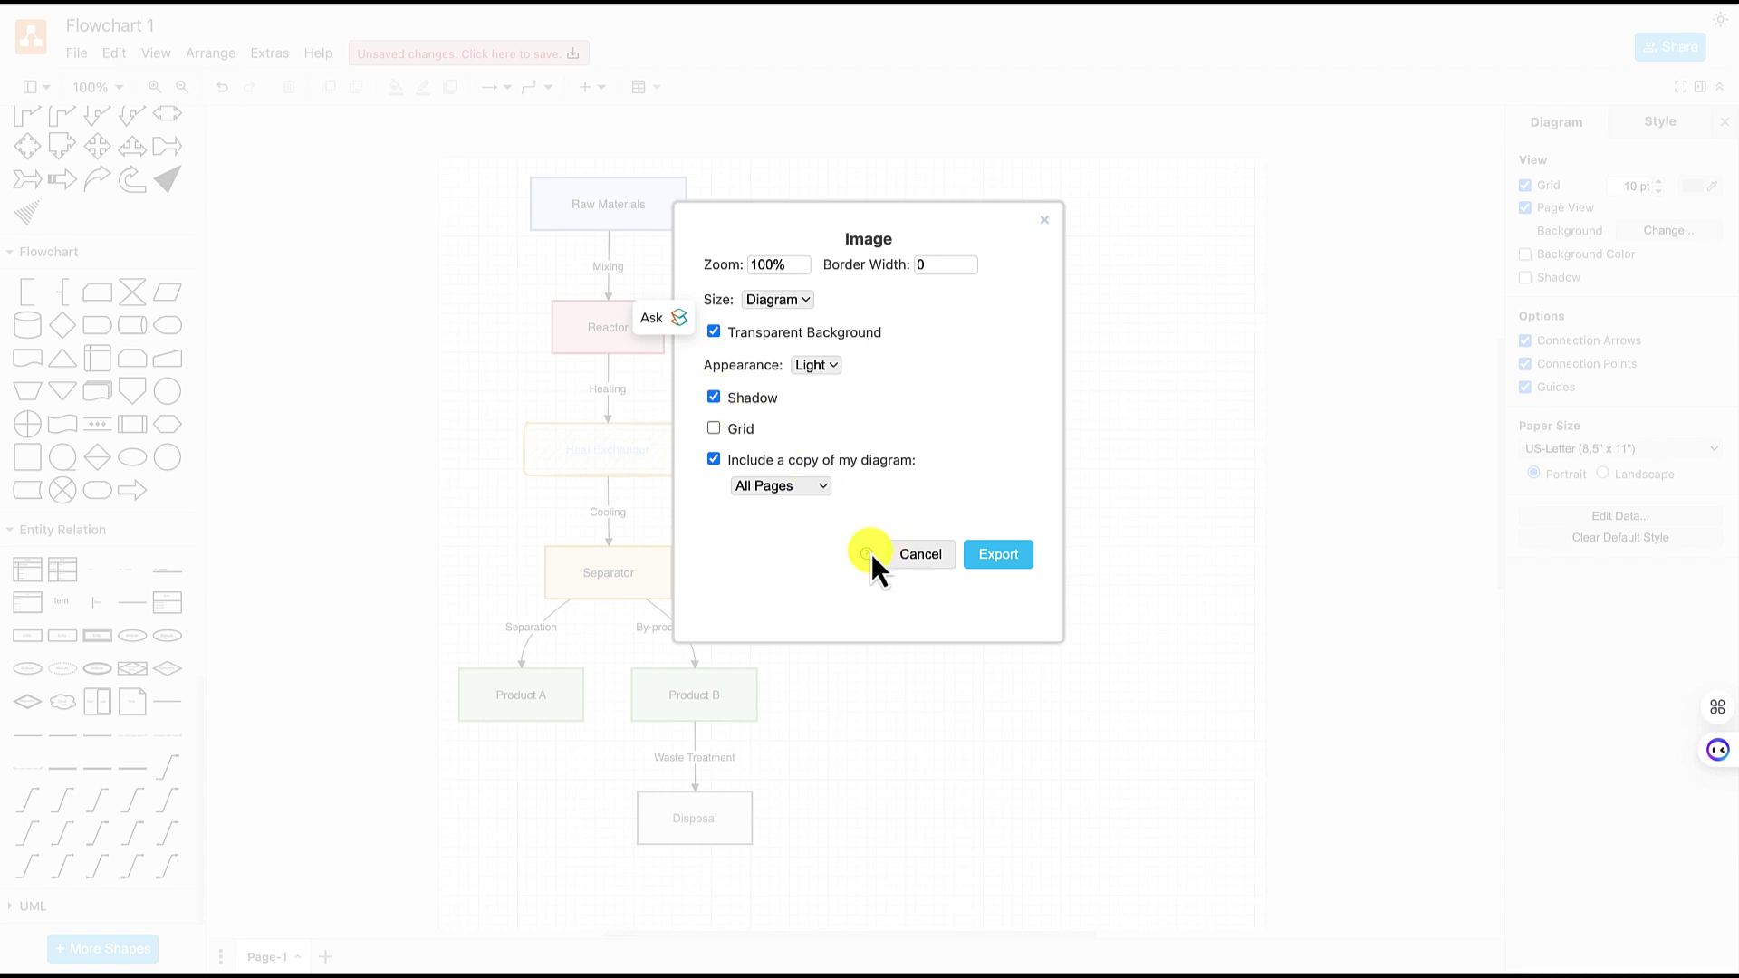
click(714, 398)
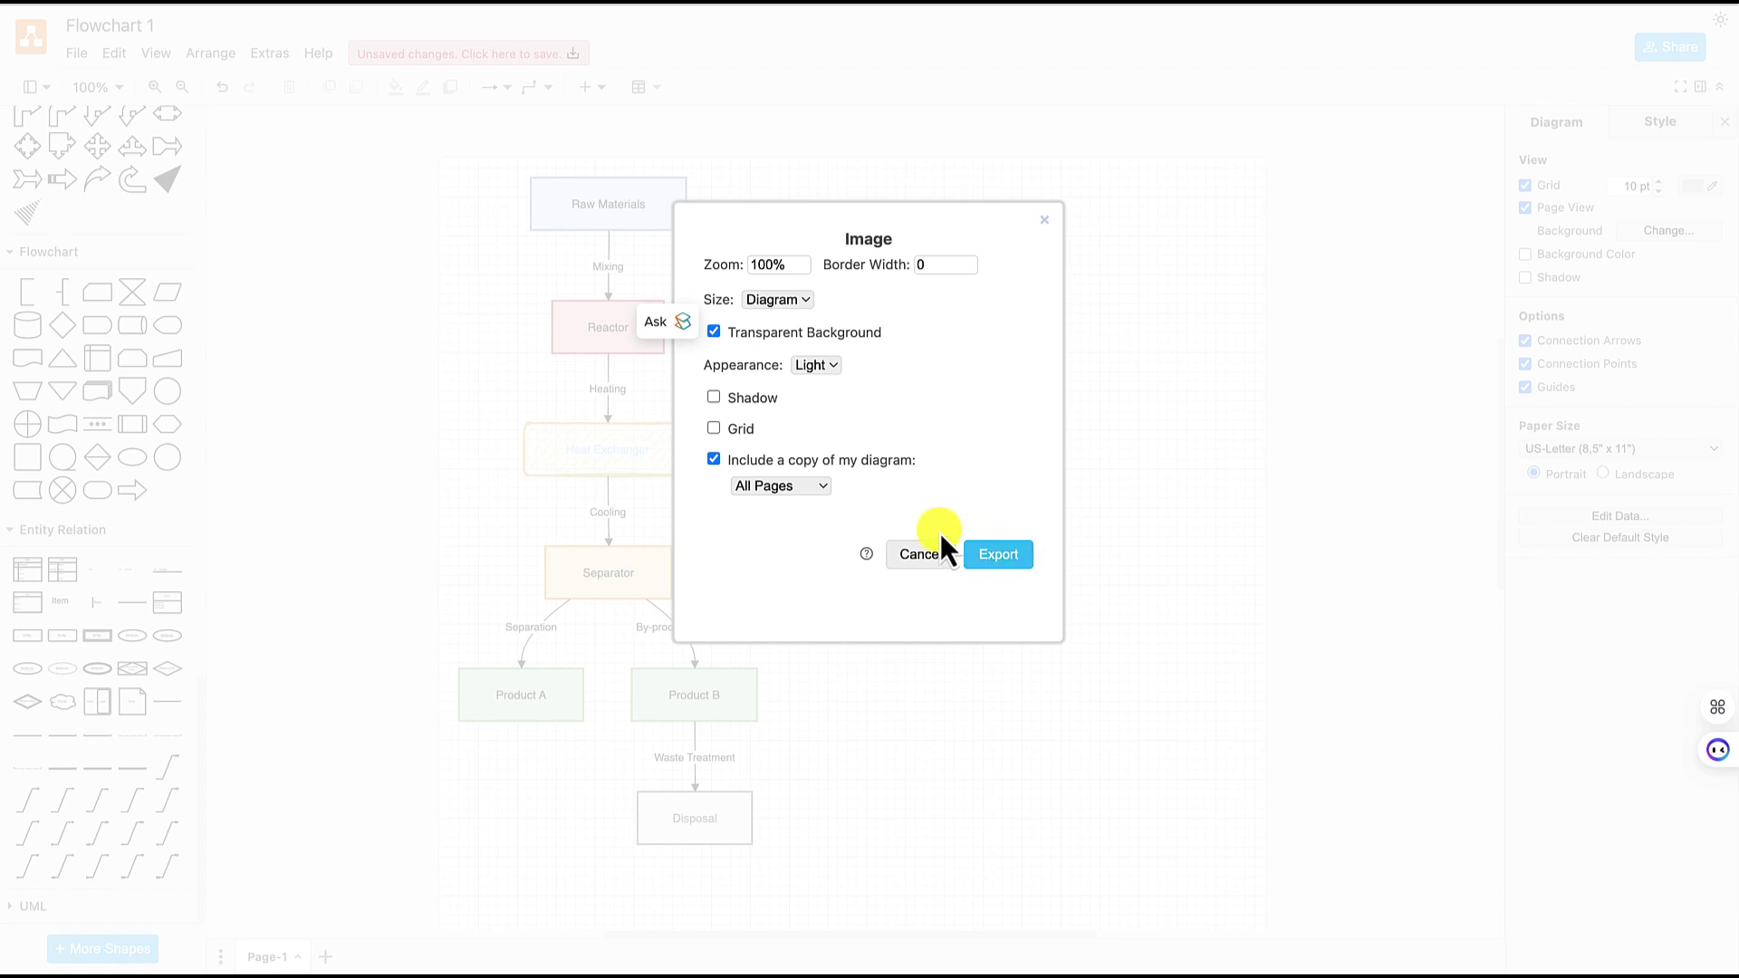
click(812, 482)
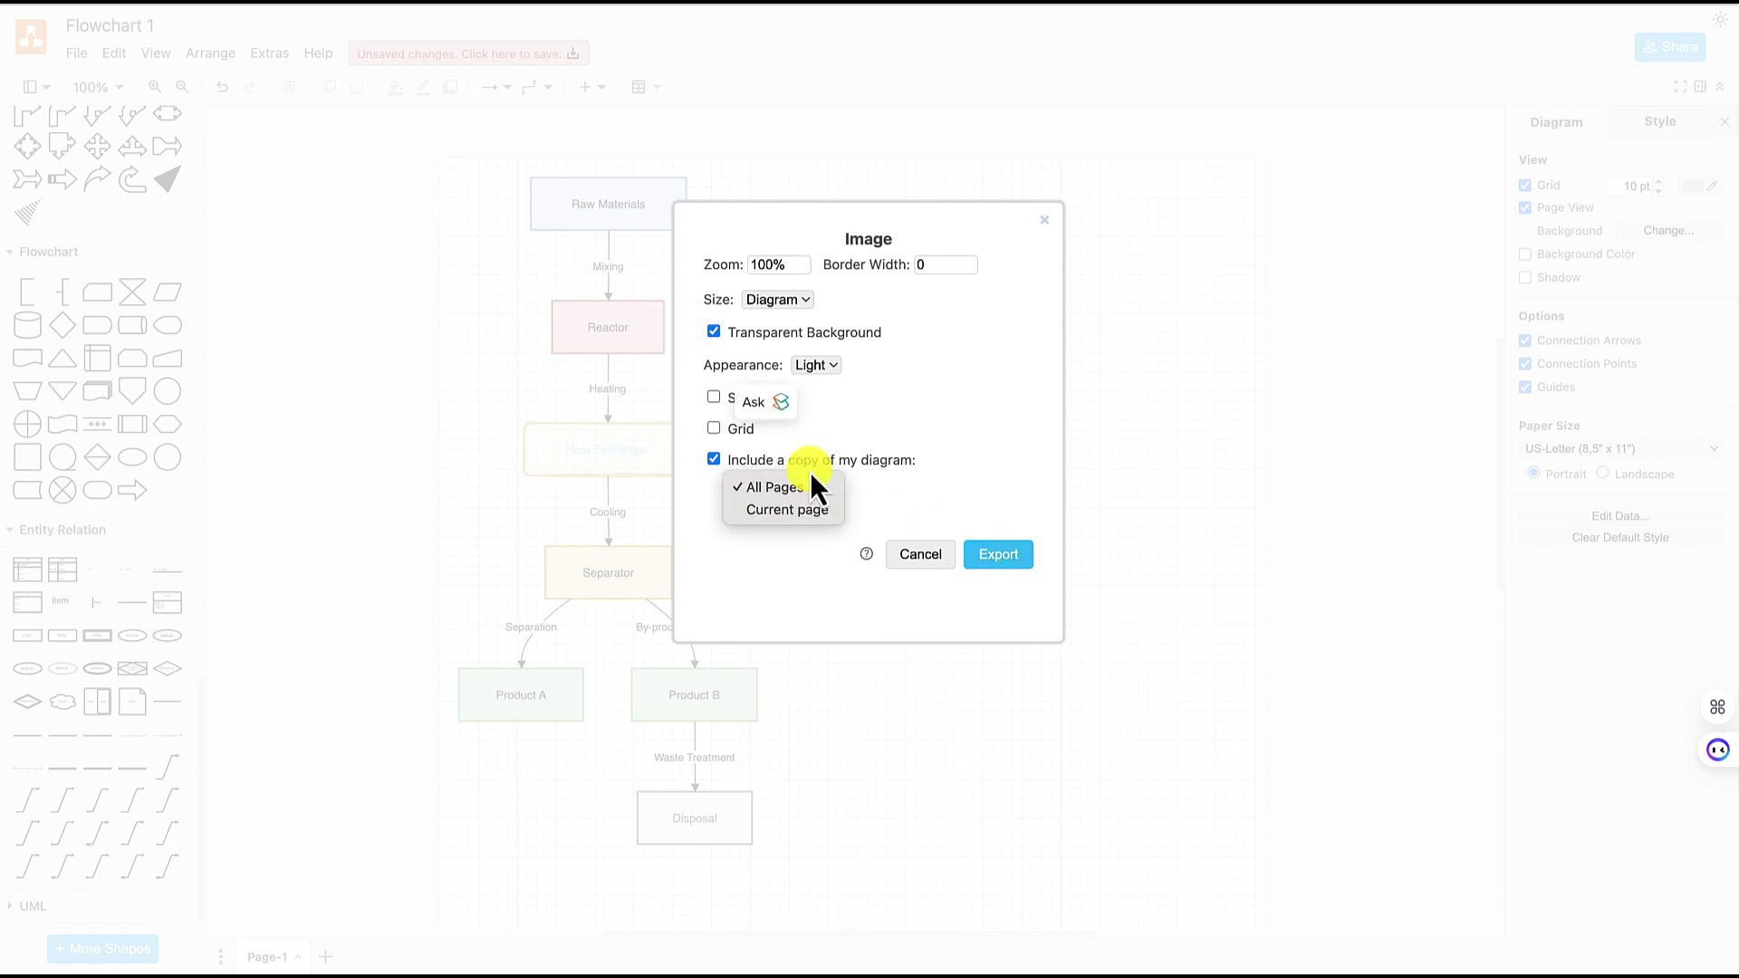
click(984, 411)
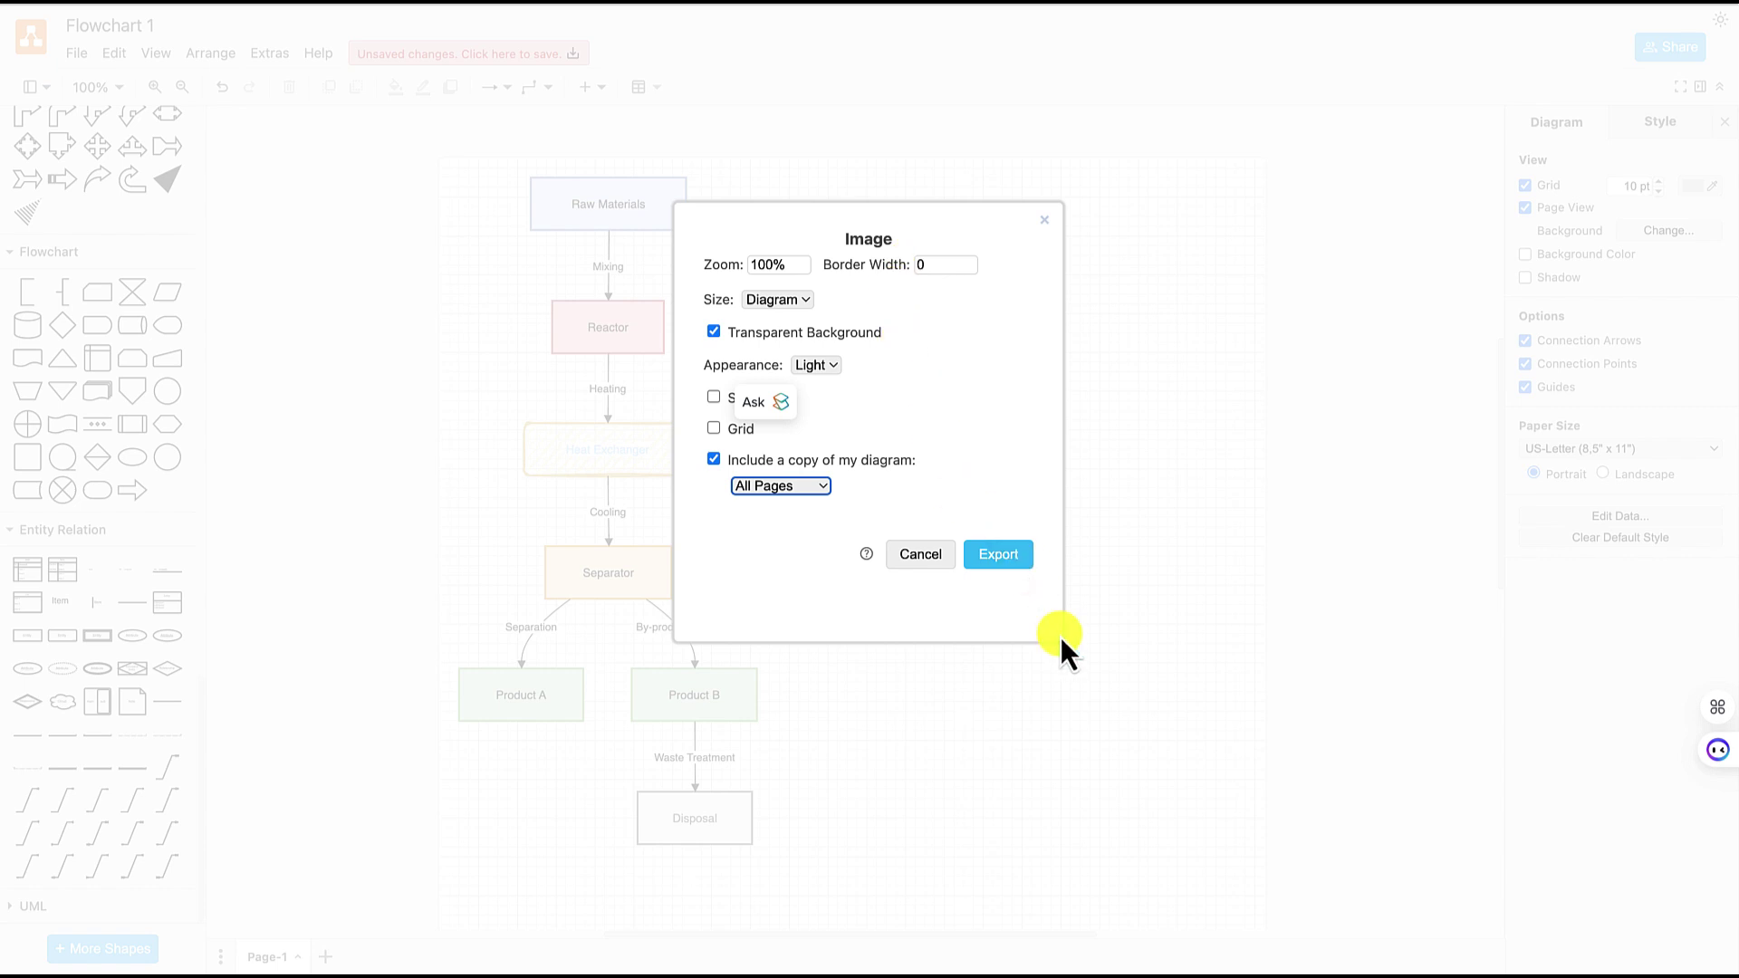
click(999, 556)
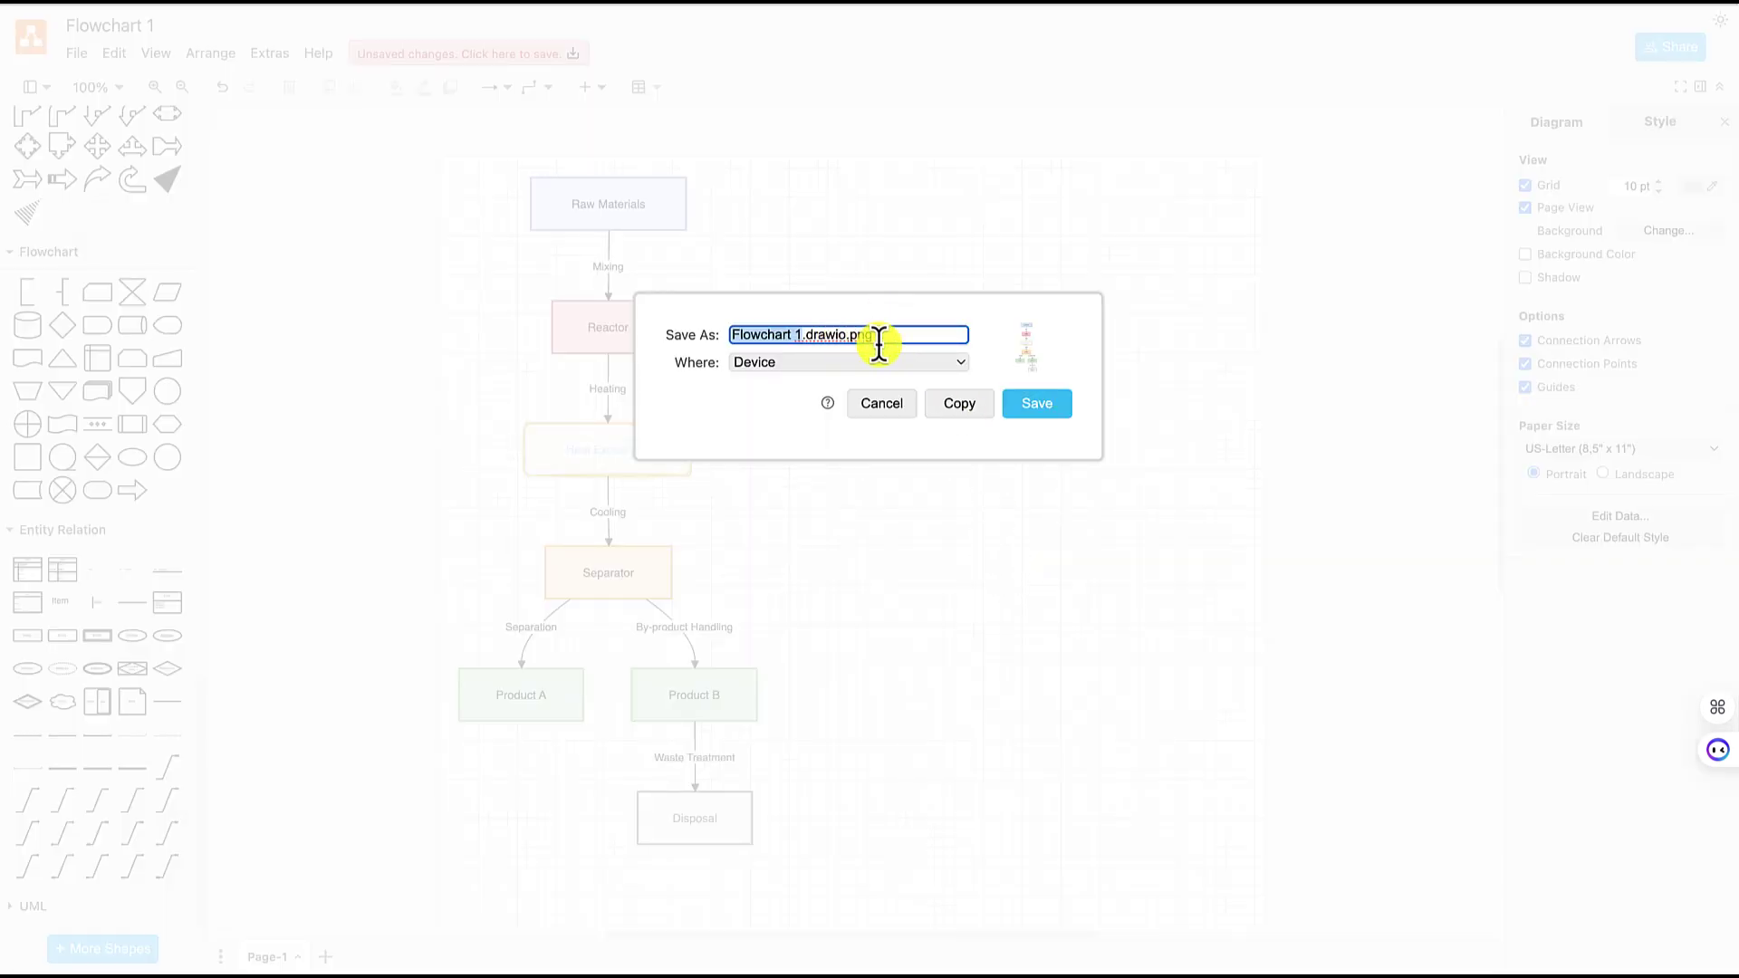
Download Flowchart 1.drawio.png to the browser's Downloads folder
click(947, 364)
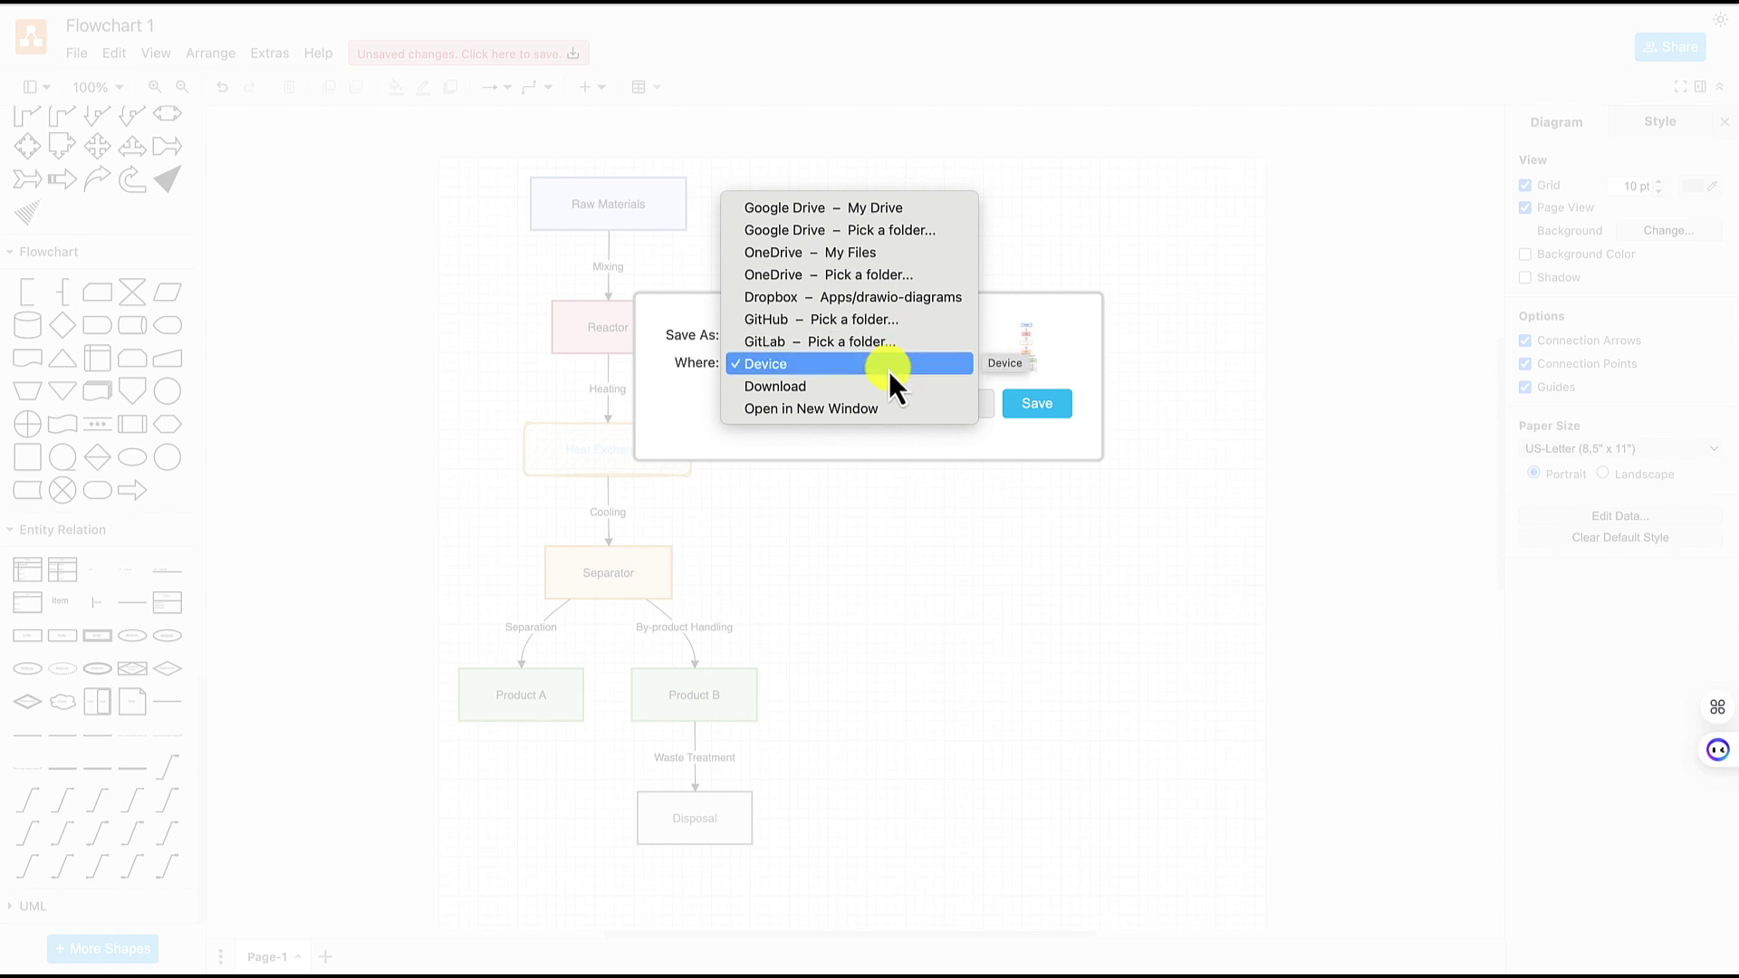
click(866, 388)
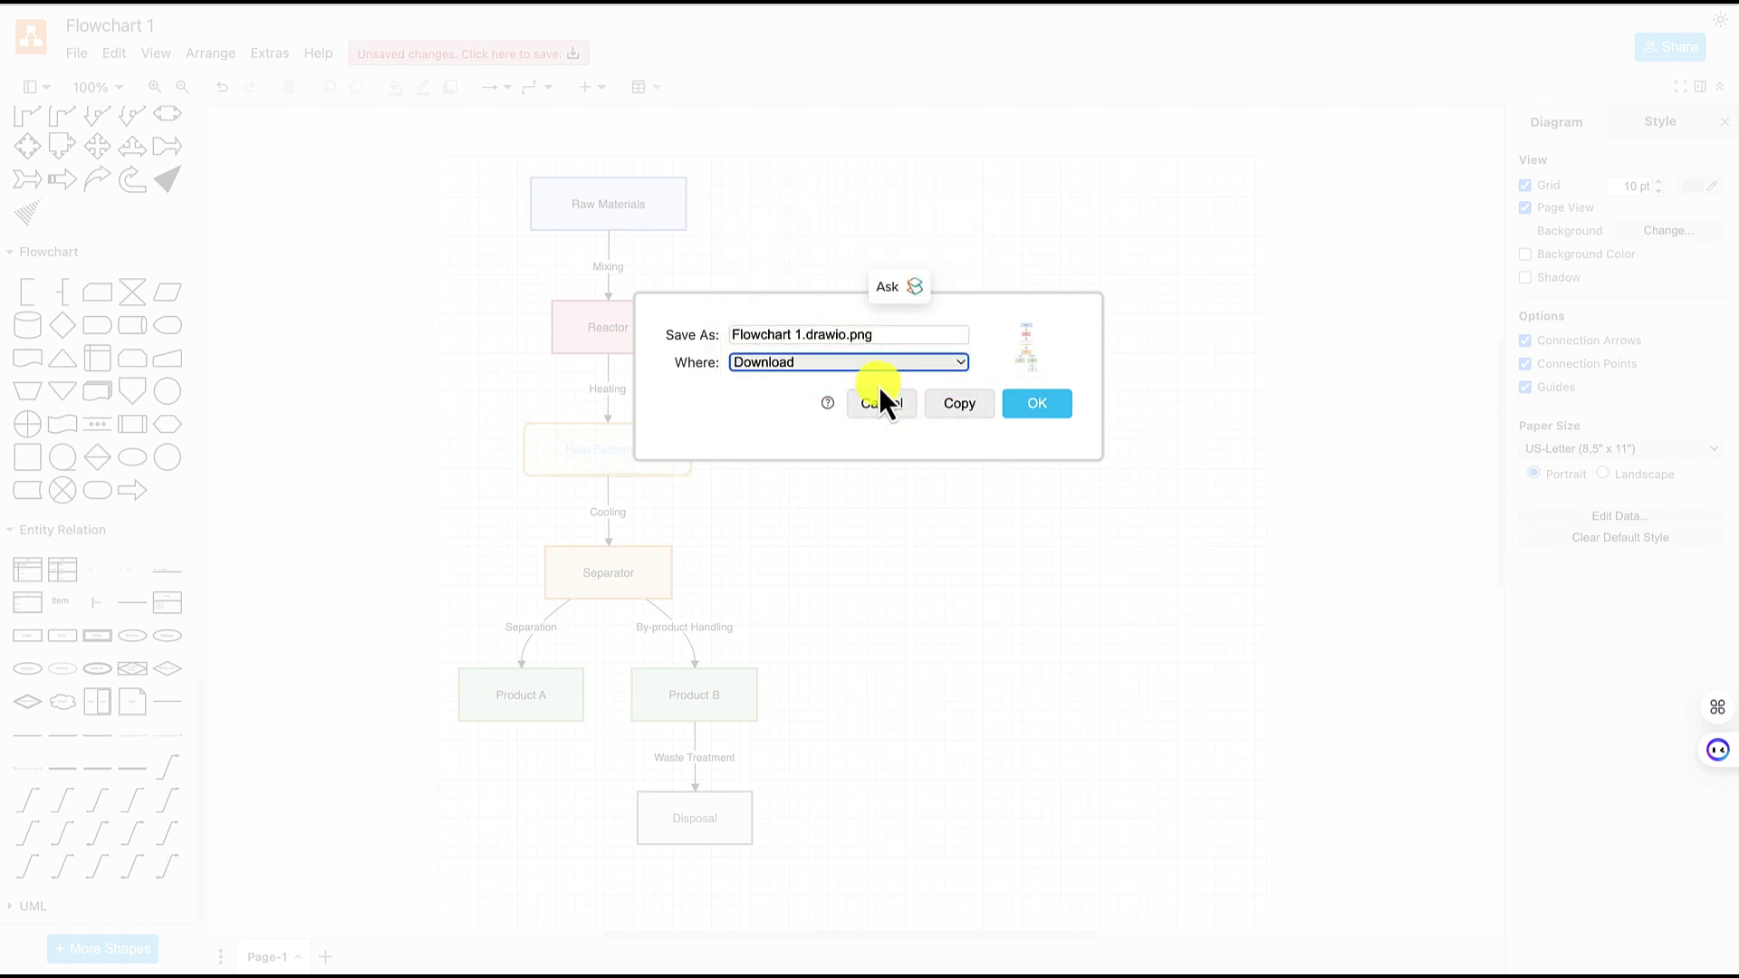
click(1051, 413)
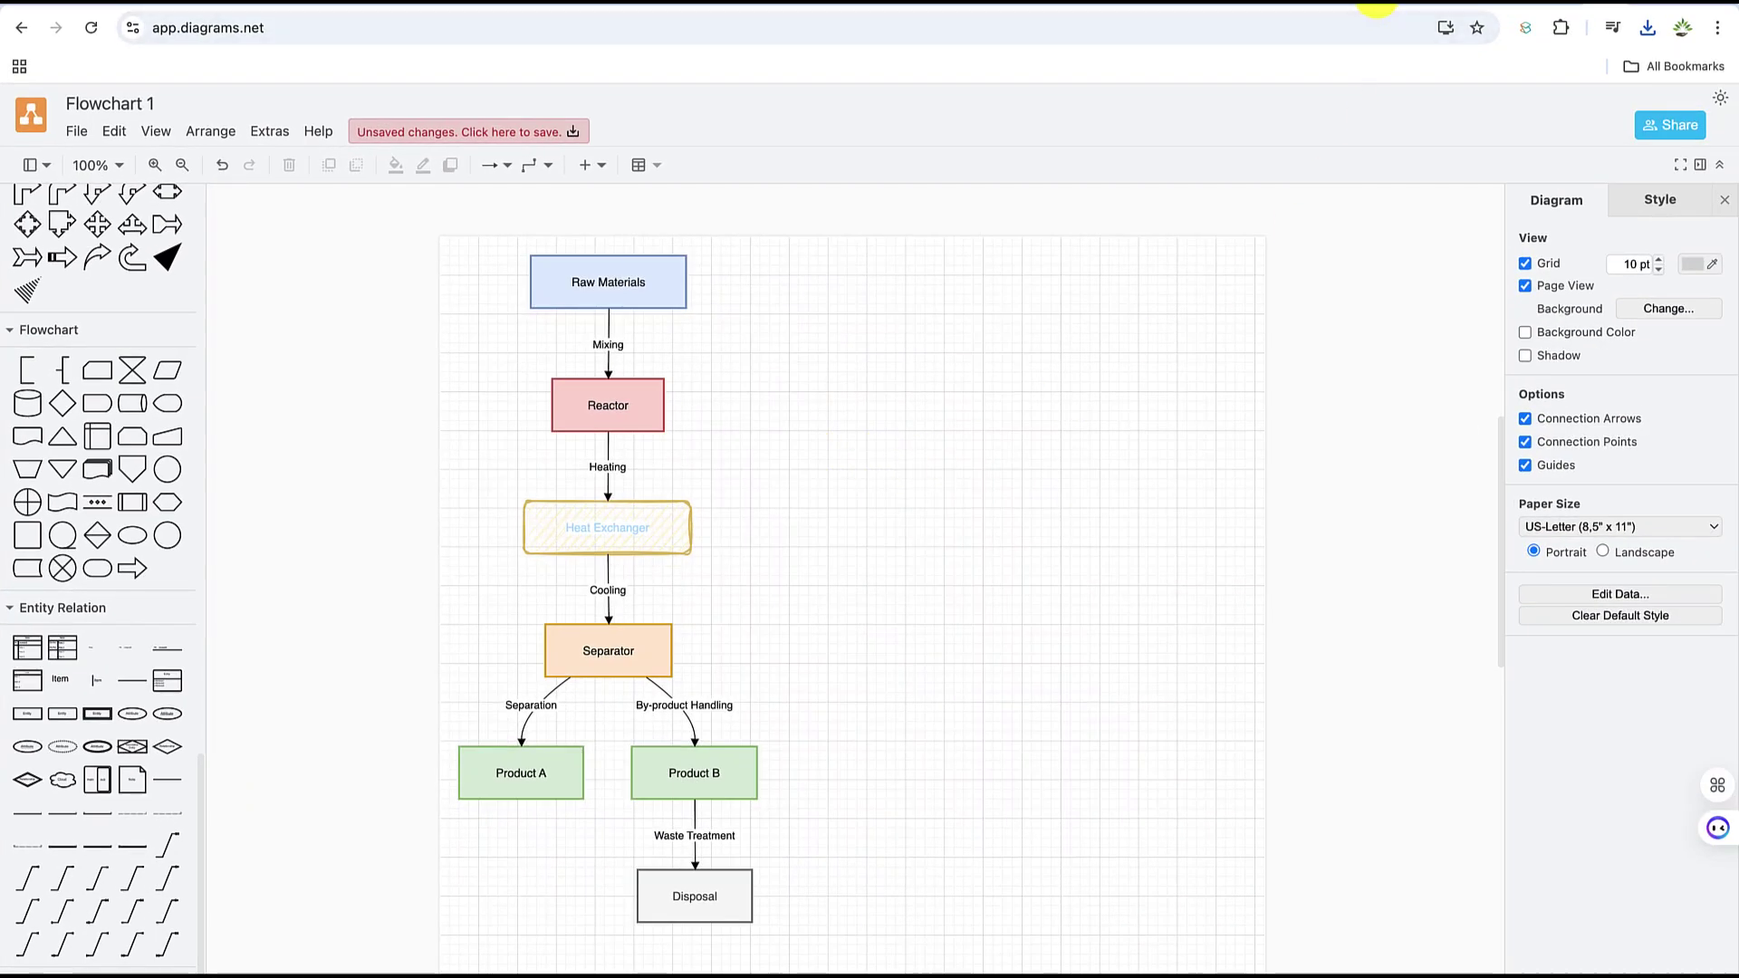
Switch to the Trial 1.drawio tab, zoom to 70%, and select the Preview the Video box
click(1378, 4)
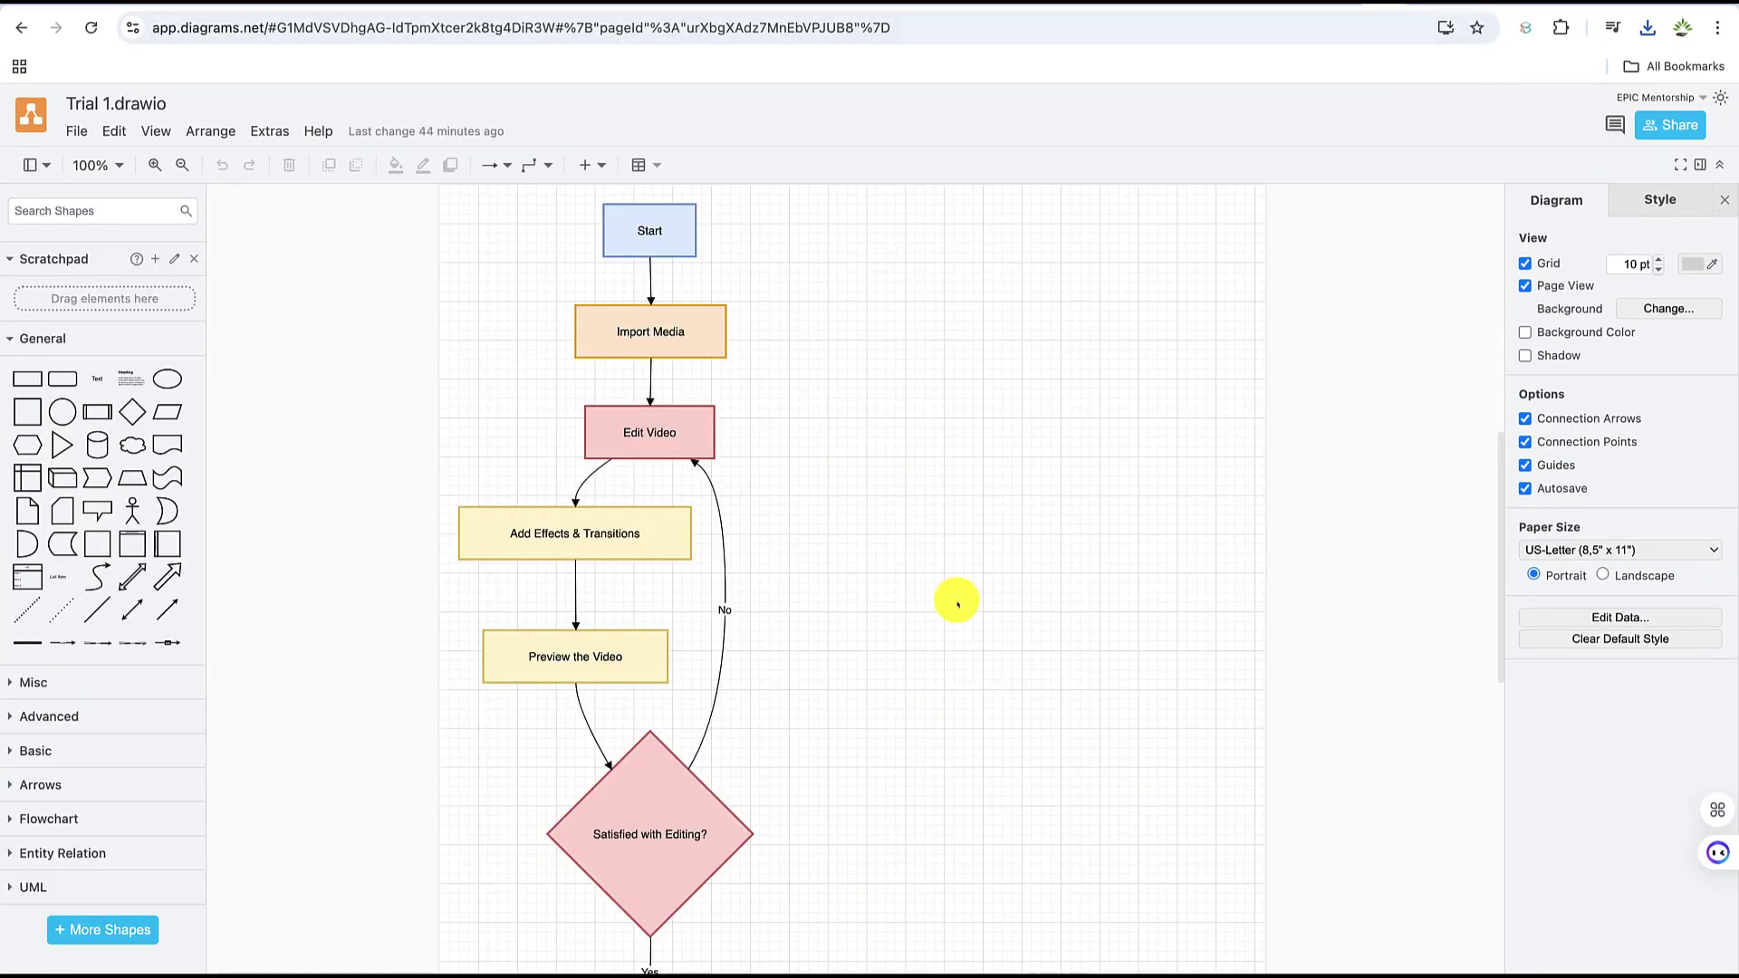
scroll(949, 618, down, 3)
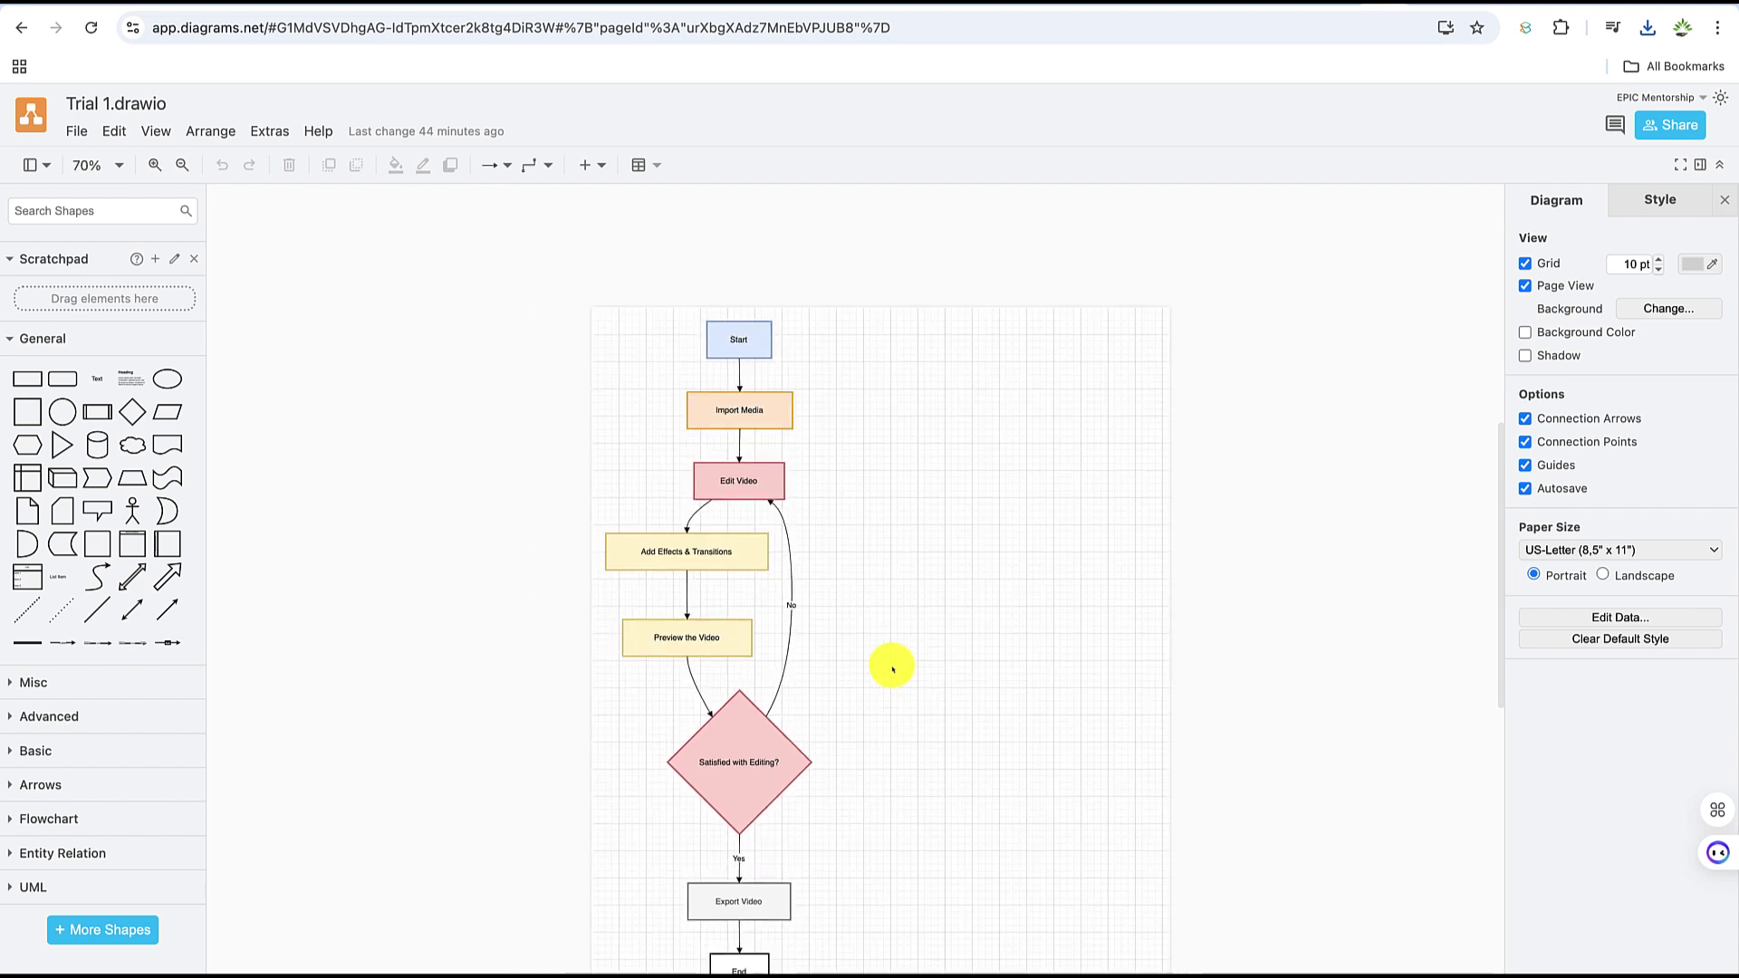
scroll(887, 662, down, 2)
scroll(888, 662, up, 1)
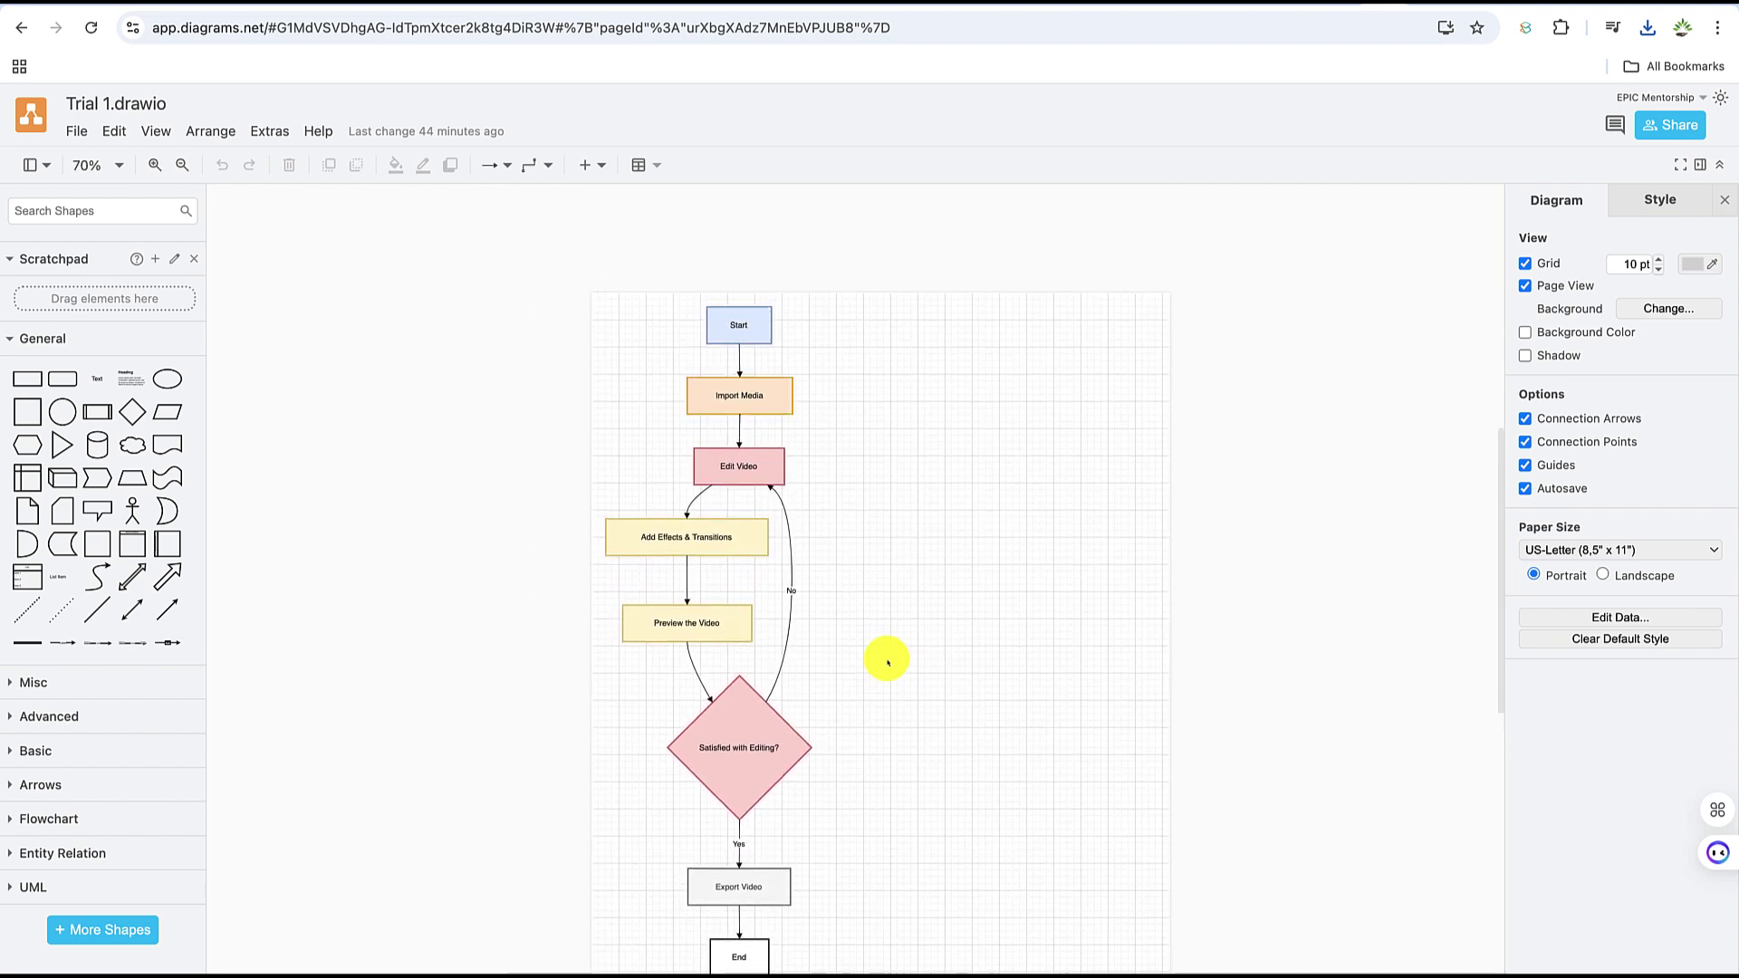
click(731, 619)
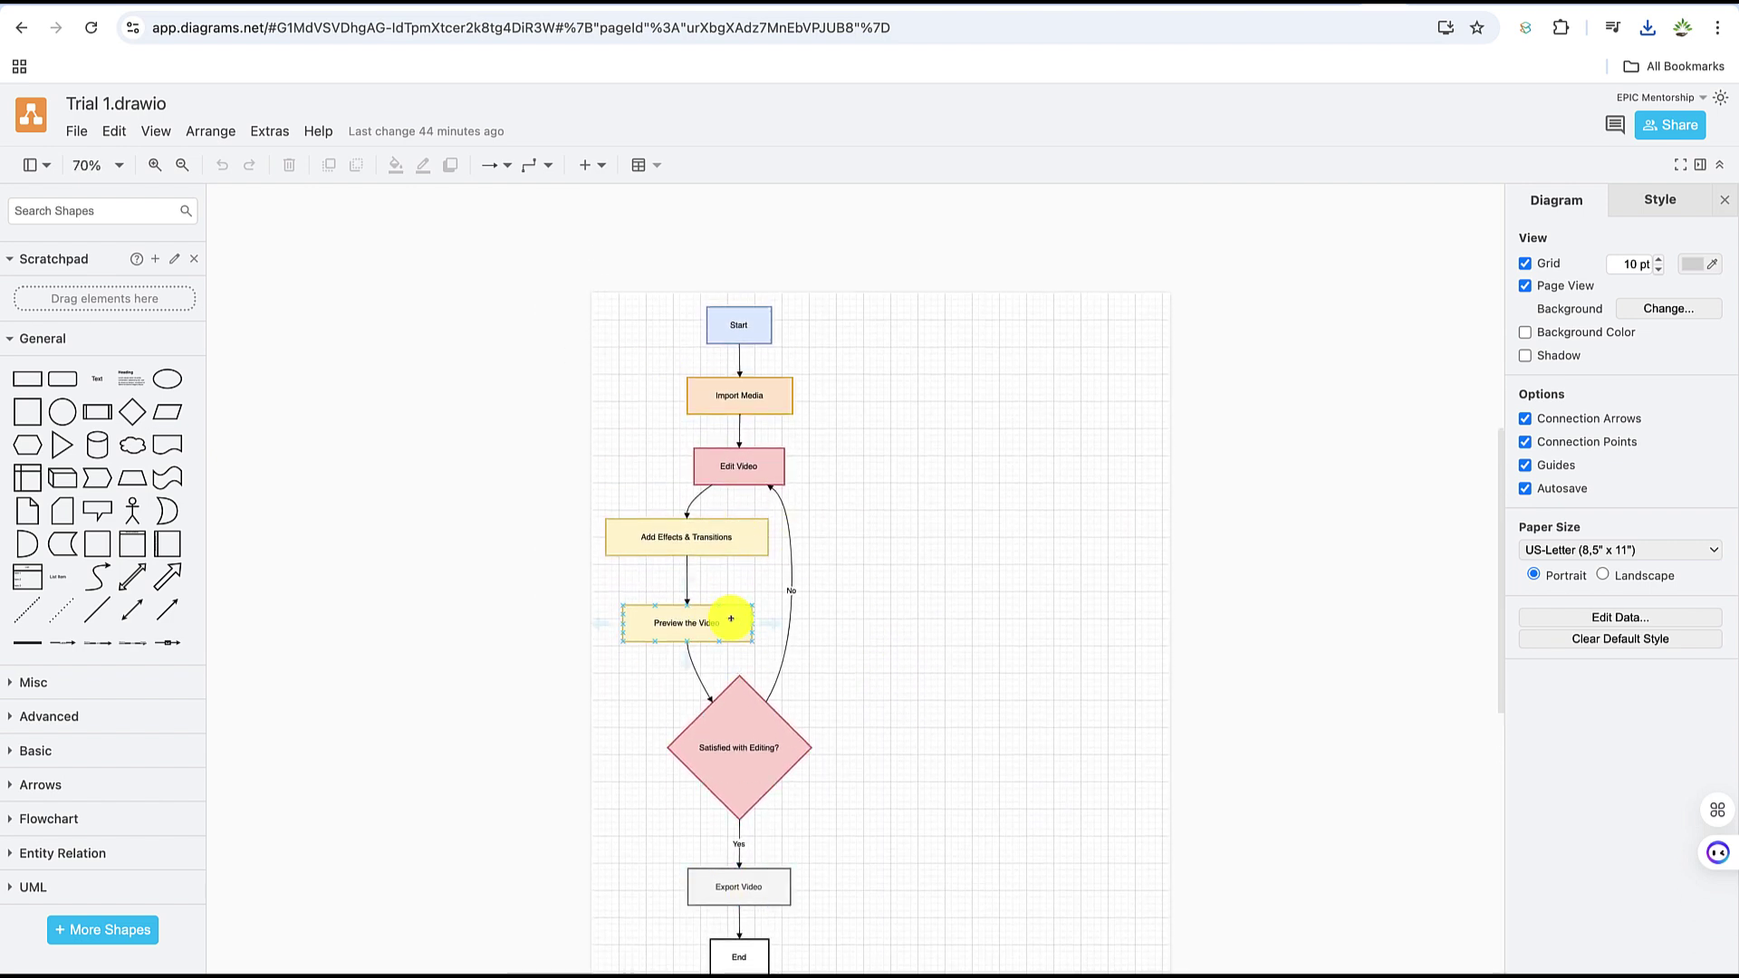